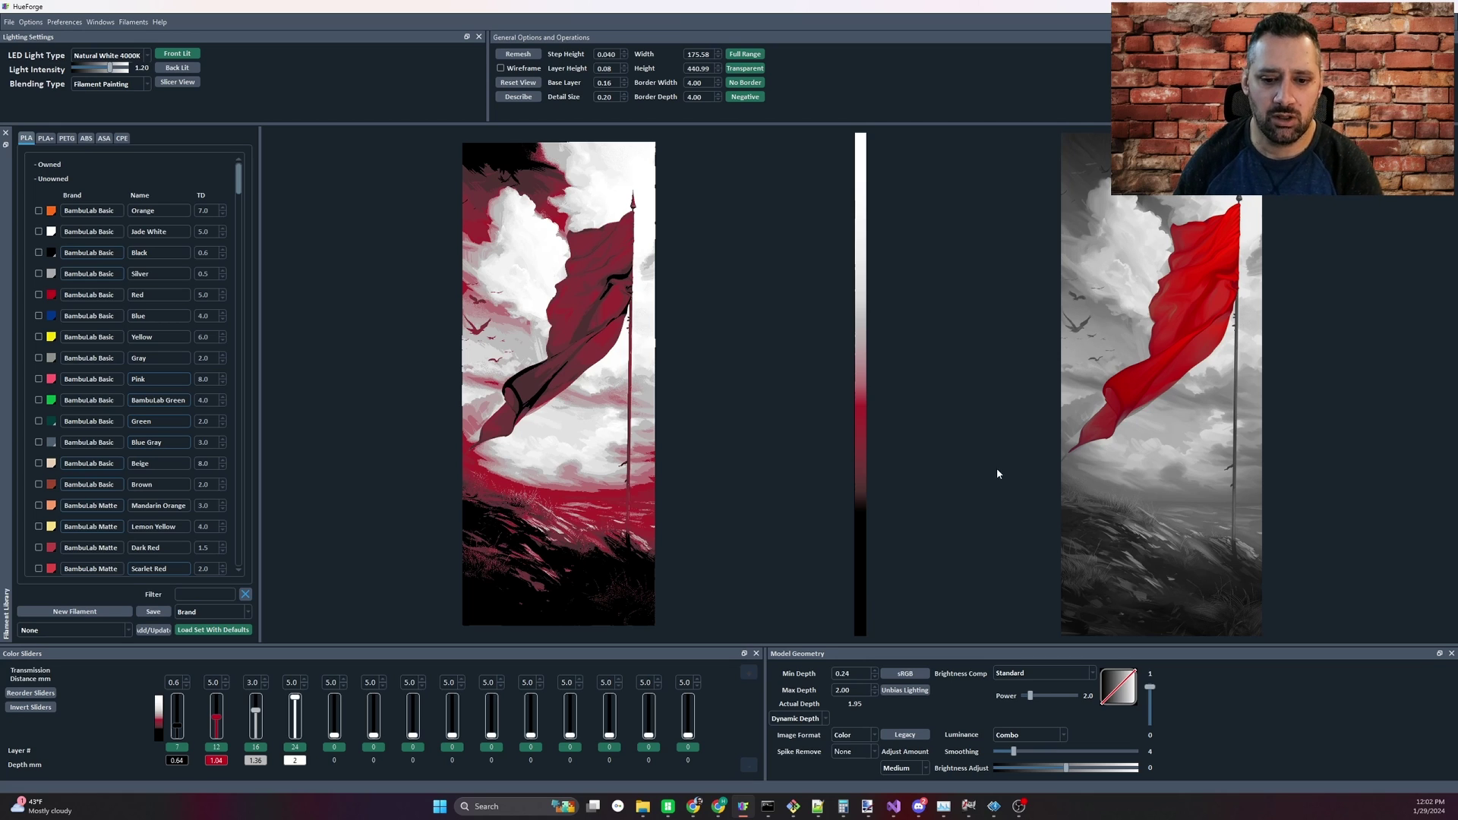
Switch the image format to Luminance and back to Color
left_click(873, 735)
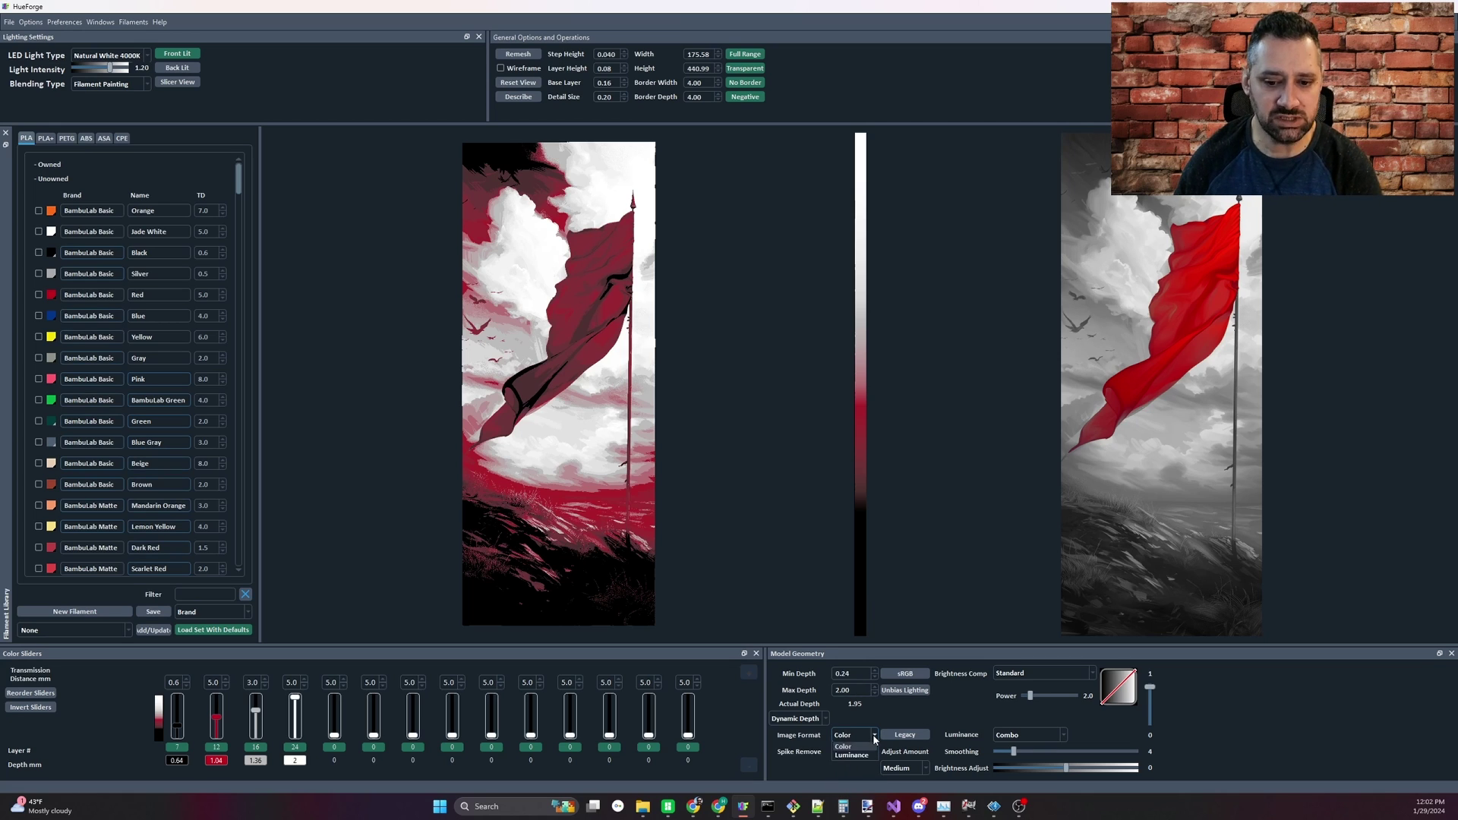
left_click(864, 758)
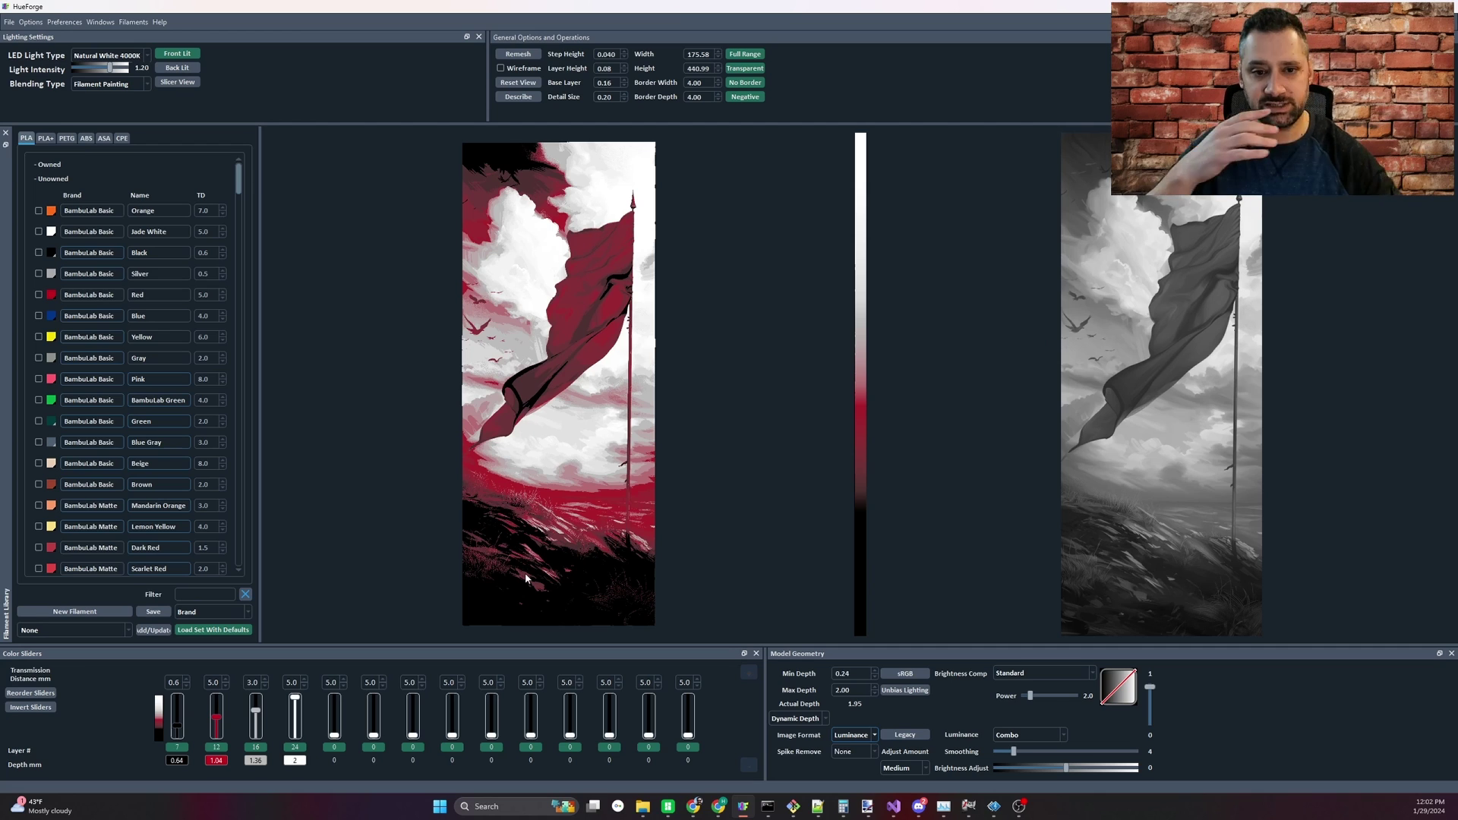
left_click(869, 735)
left_click(861, 748)
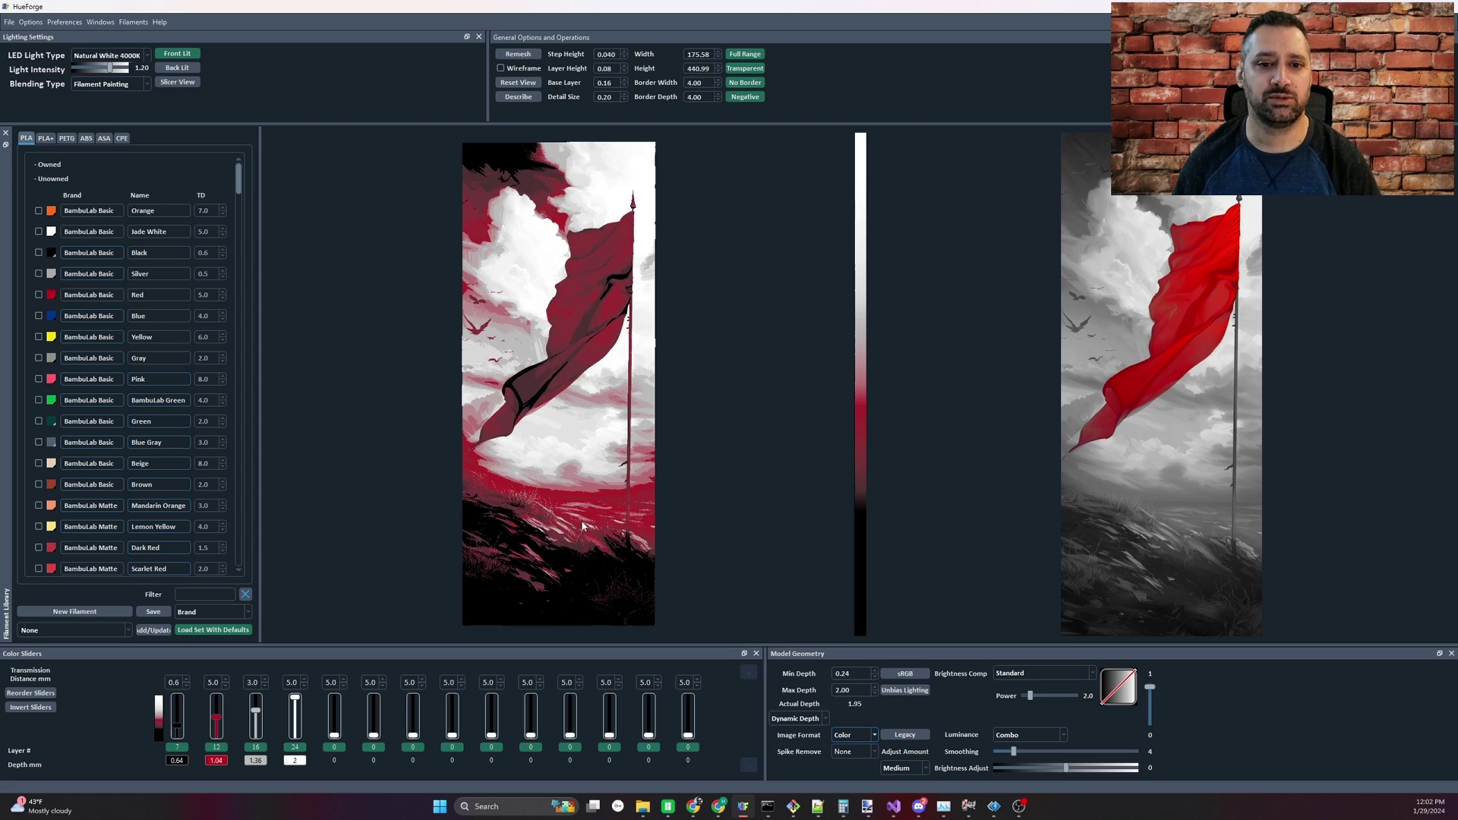
Set the luminance method to Color Pop and balance the adjacent brightness-curve blend at 0.5
left_click(1061, 735)
left_click(1031, 792)
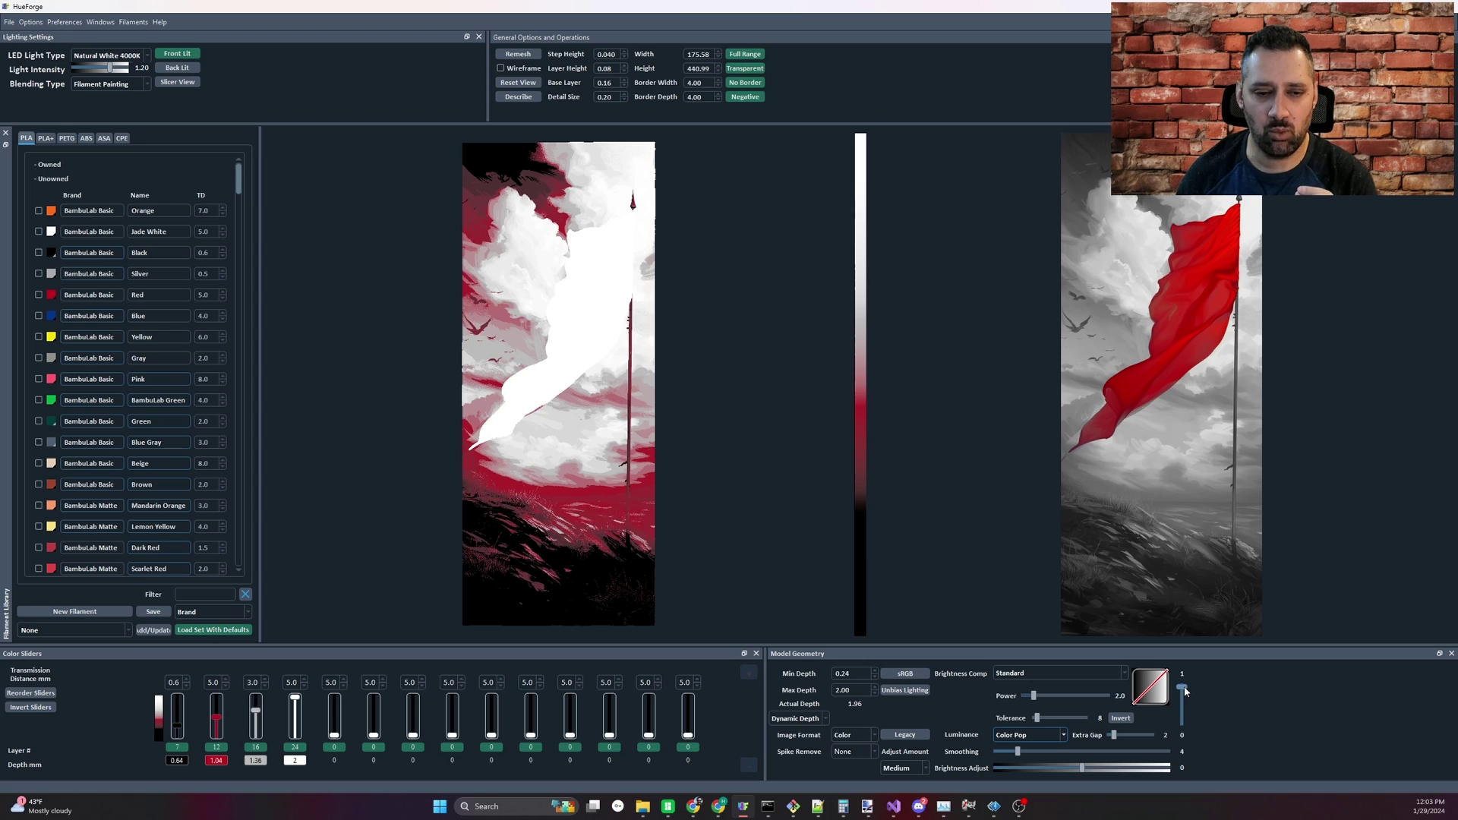
mouse_move(1186, 691)
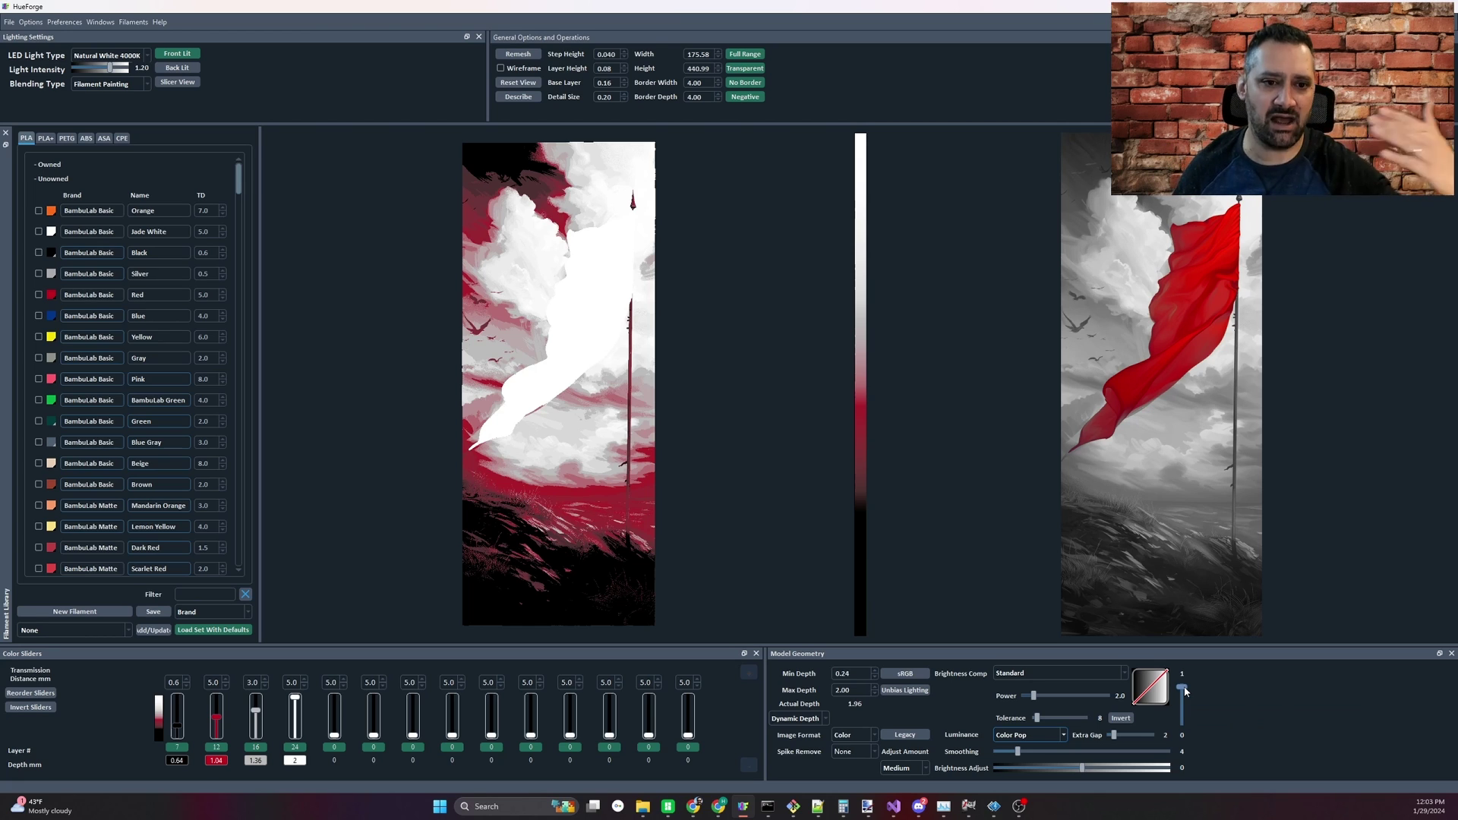
left_click_drag(1184, 689, 1181, 710)
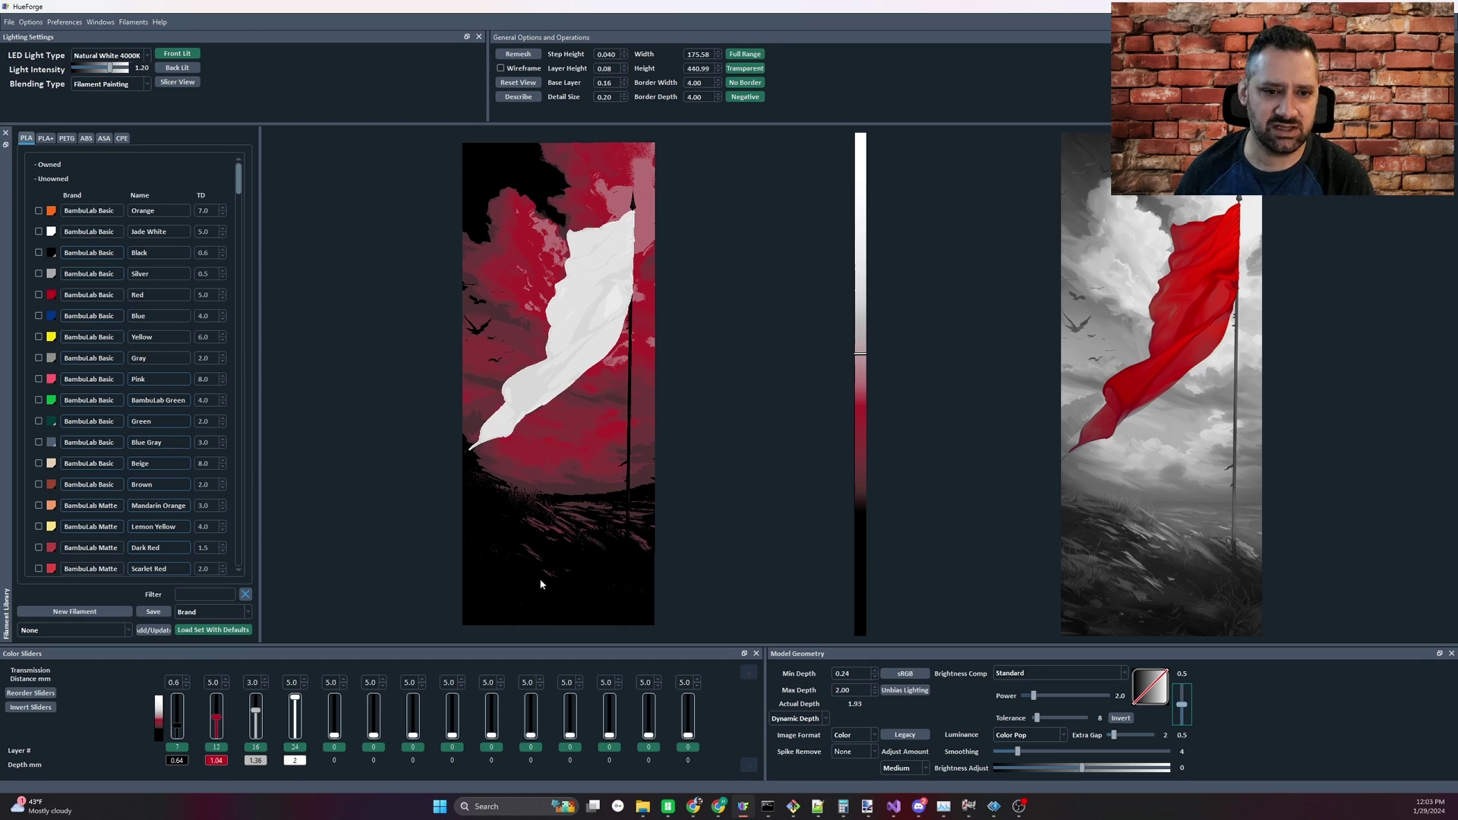
Load the Color Pop Regular filament set into the color sliders
left_click(124, 632)
scroll(104, 657, "down", 3)
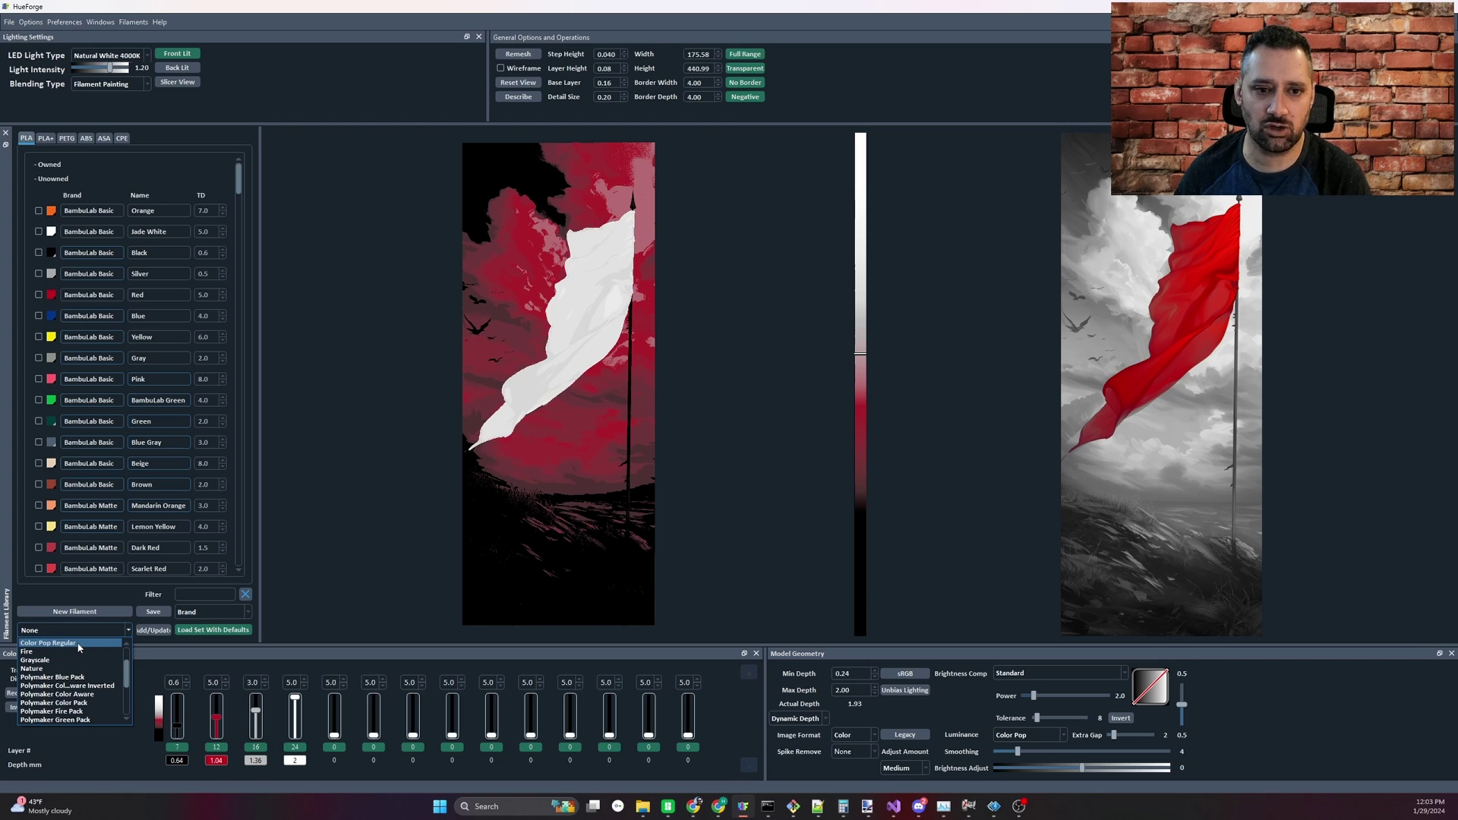
left_click(79, 644)
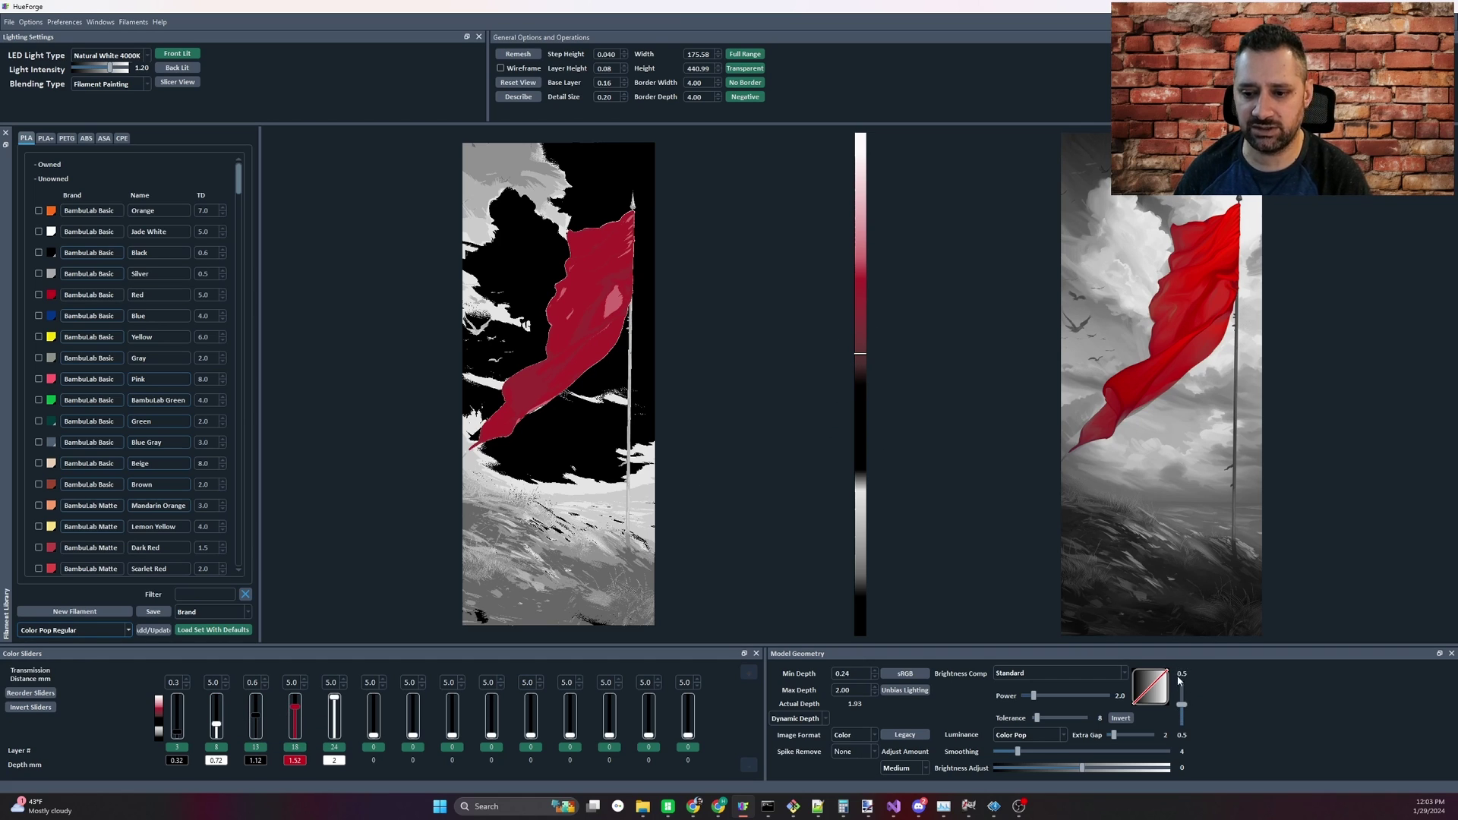
Set the minimum depth to 0.48 and maximum depth to 2.24, and raise the top white slider to 2.24 mm
double_click(842, 673)
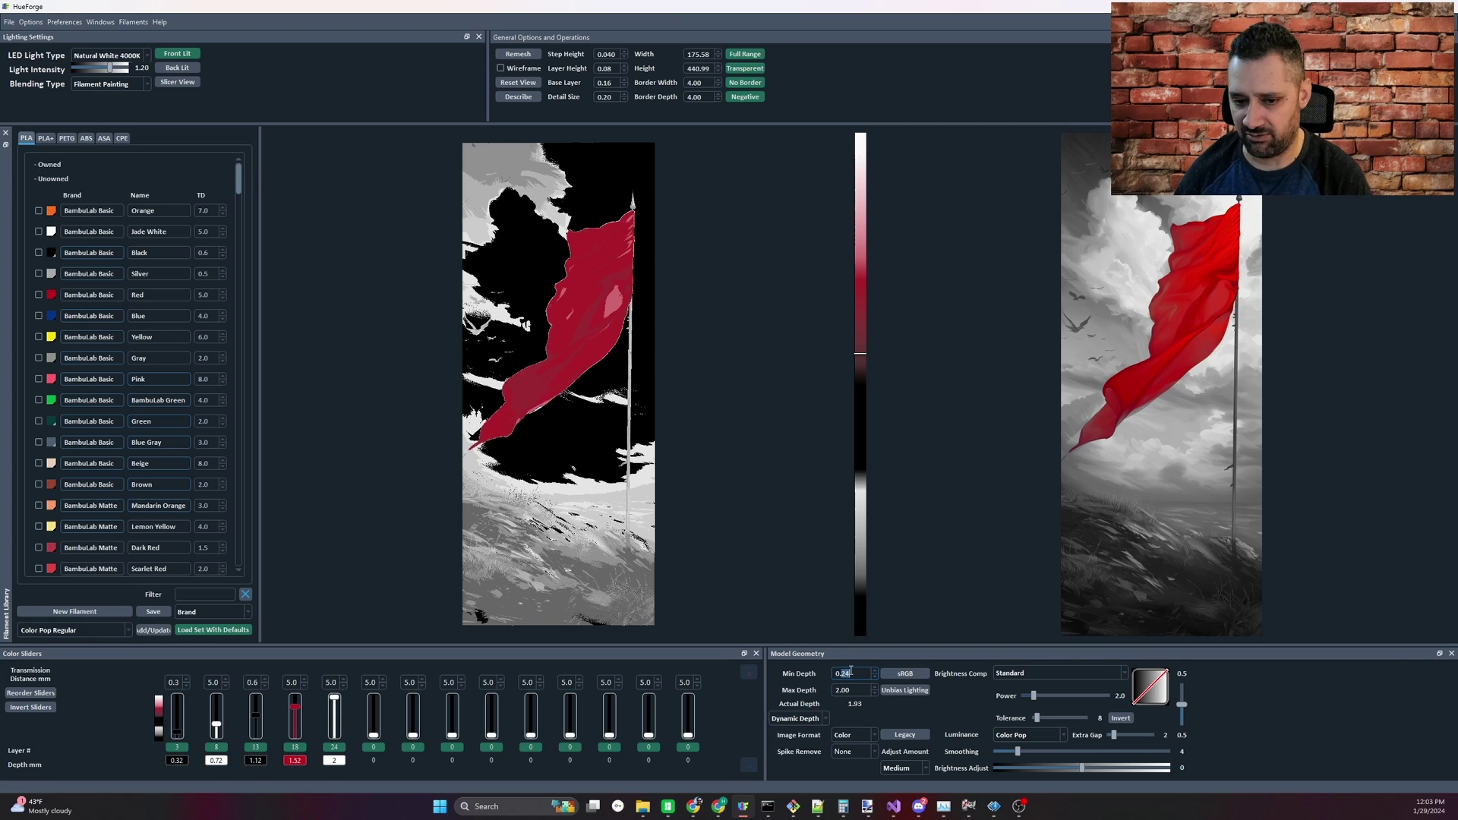
type("0.48")
double_click(843, 691)
type("2.24")
key("Return")
left_click_drag(337, 704, 334, 678)
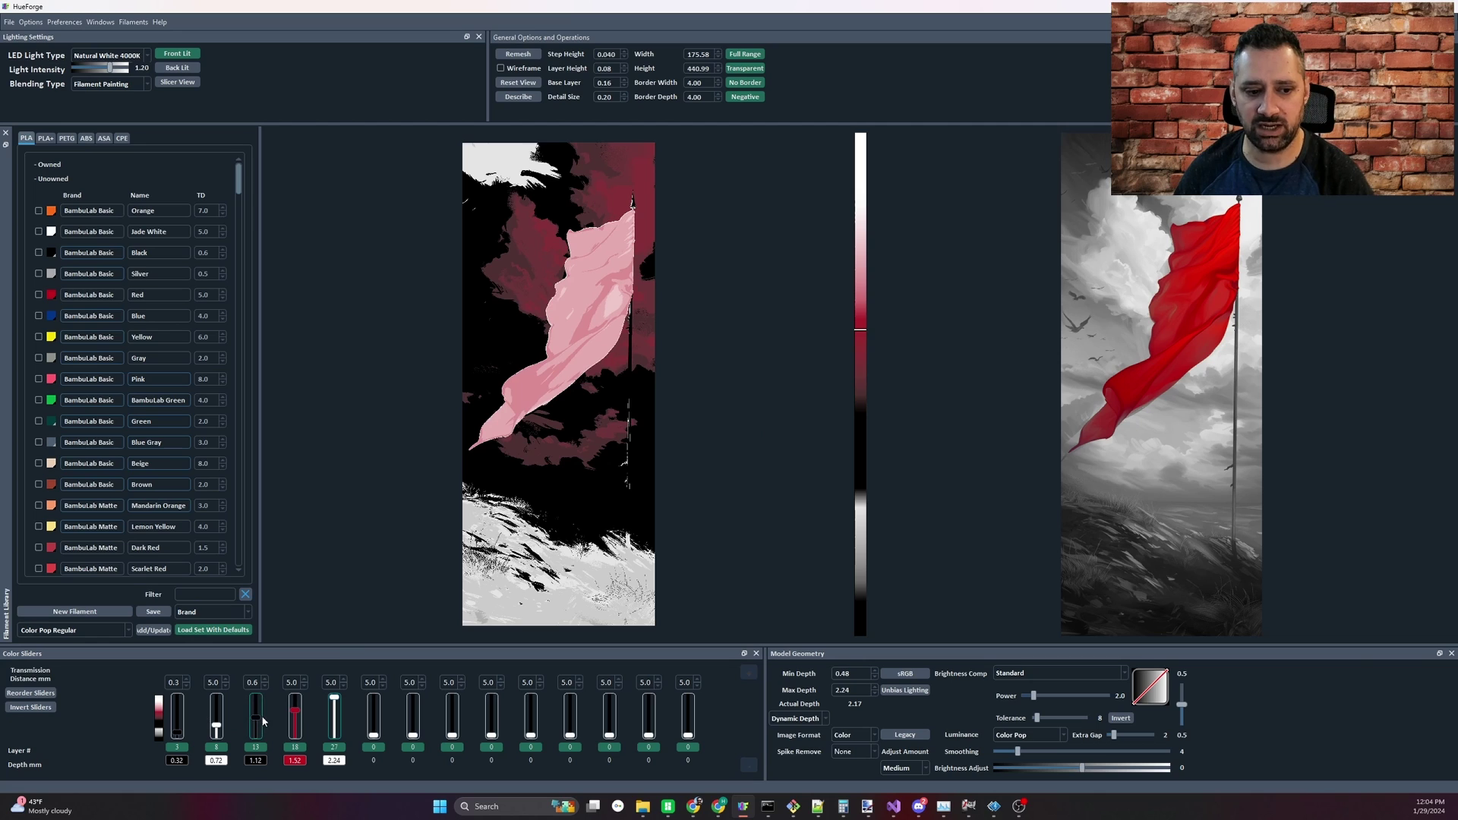
Raise the color sliders to 0.72 mm for the base black, 1.36 mm for the lower white, 1.44 mm for the upper black and 1.76 mm for red
scroll(256, 714, "up", 4)
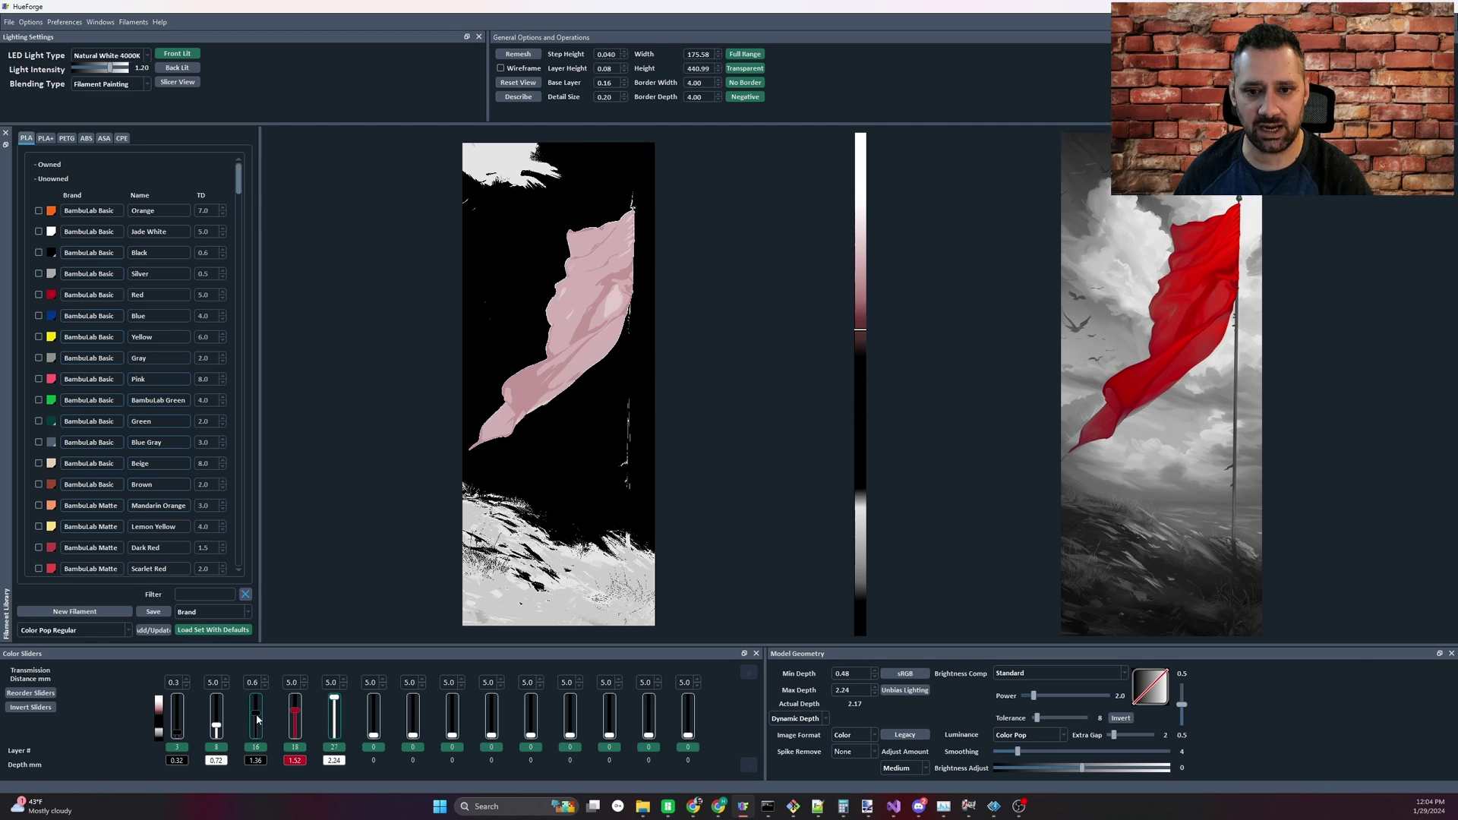
scroll(291, 714, "up", 3)
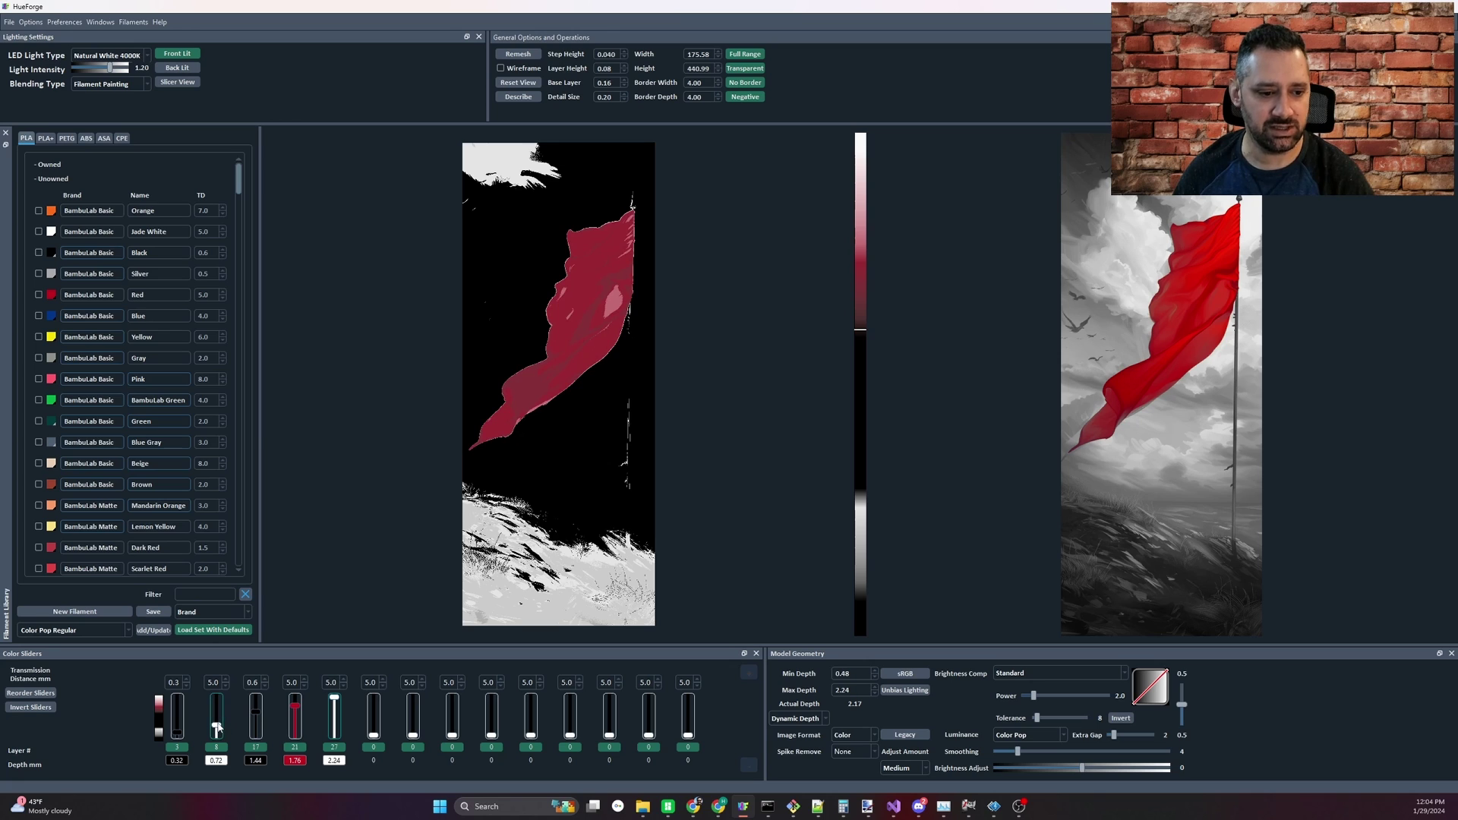
scroll(218, 728, "up", 8)
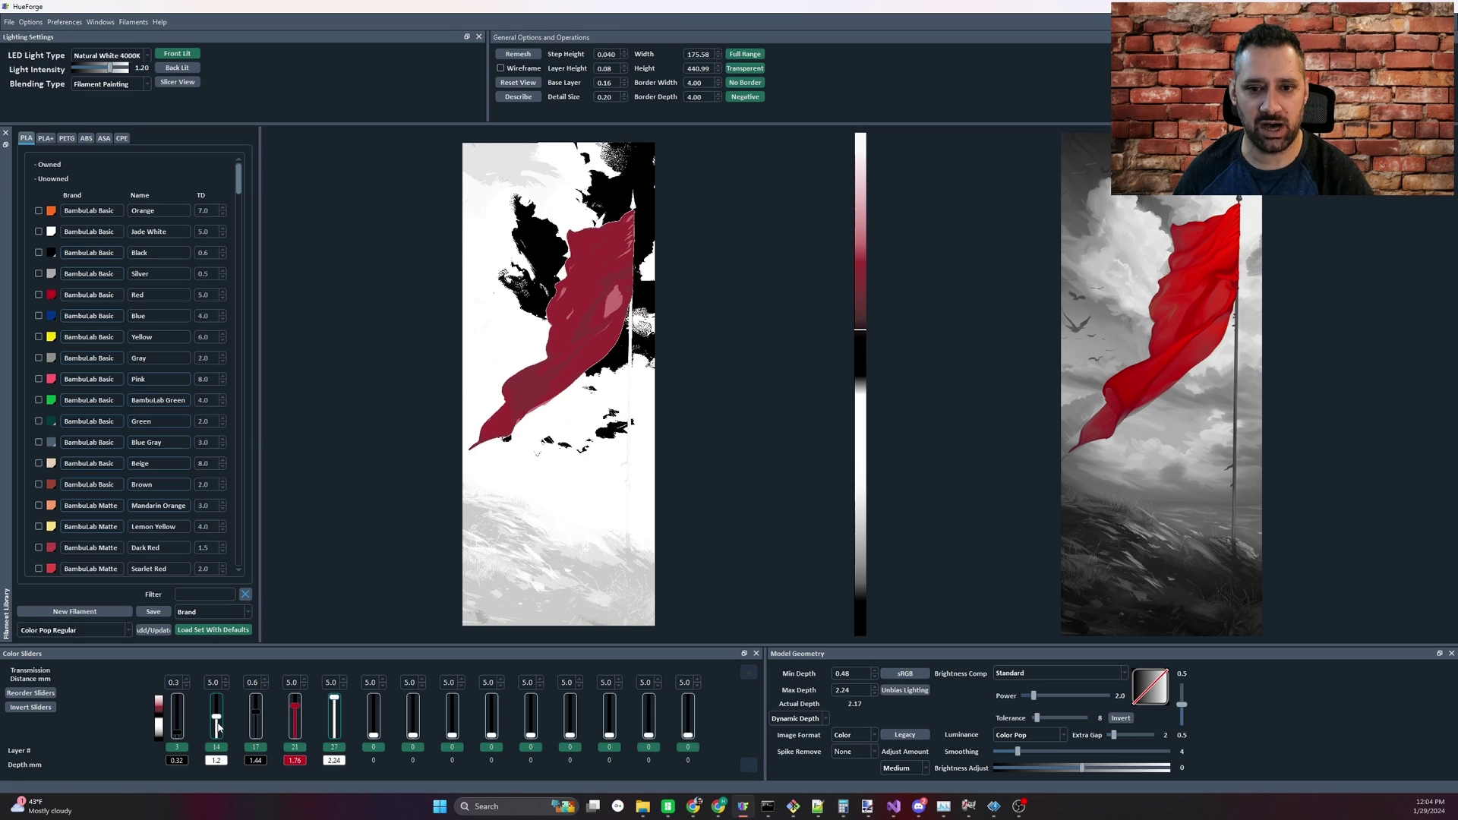
scroll(179, 733, "up", 5)
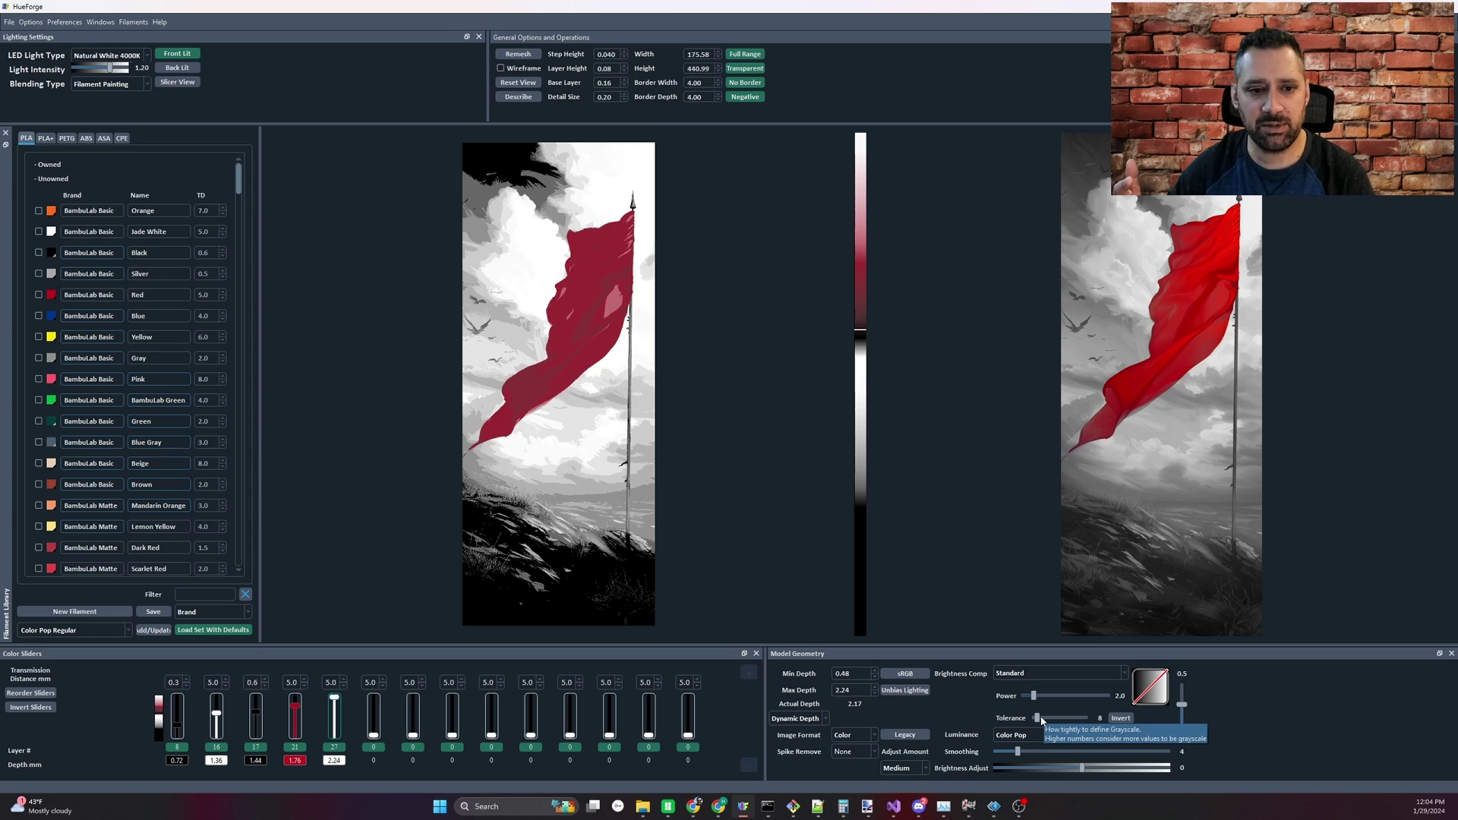
Set the layer height to 0.04 and raise the lower white slider to 1.36 mm
mouse_move(1042, 720)
left_mouse_down()
mouse_move(1055, 718)
mouse_move(1018, 718)
mouse_move(1040, 719)
left_mouse_up()
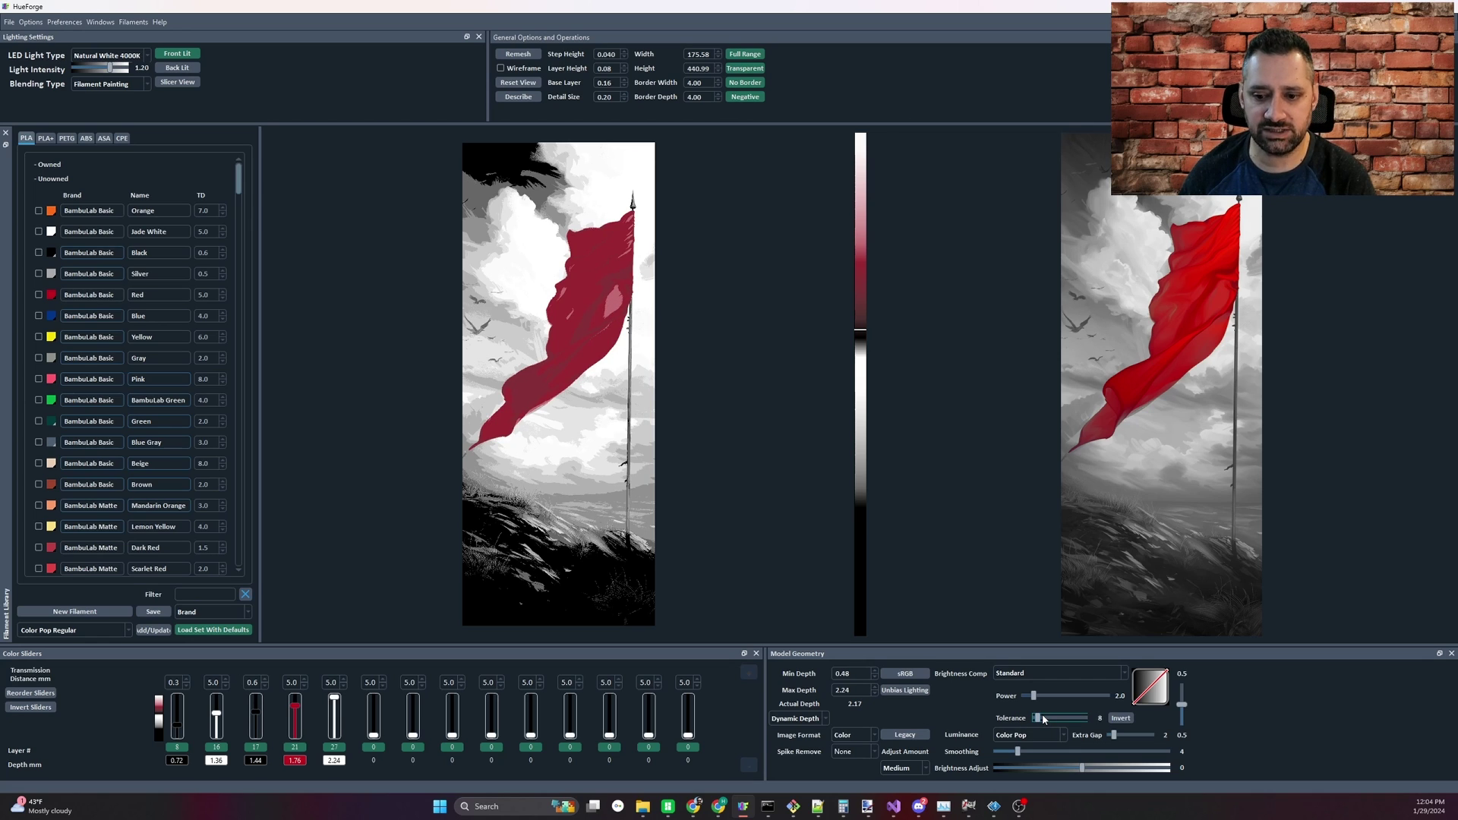
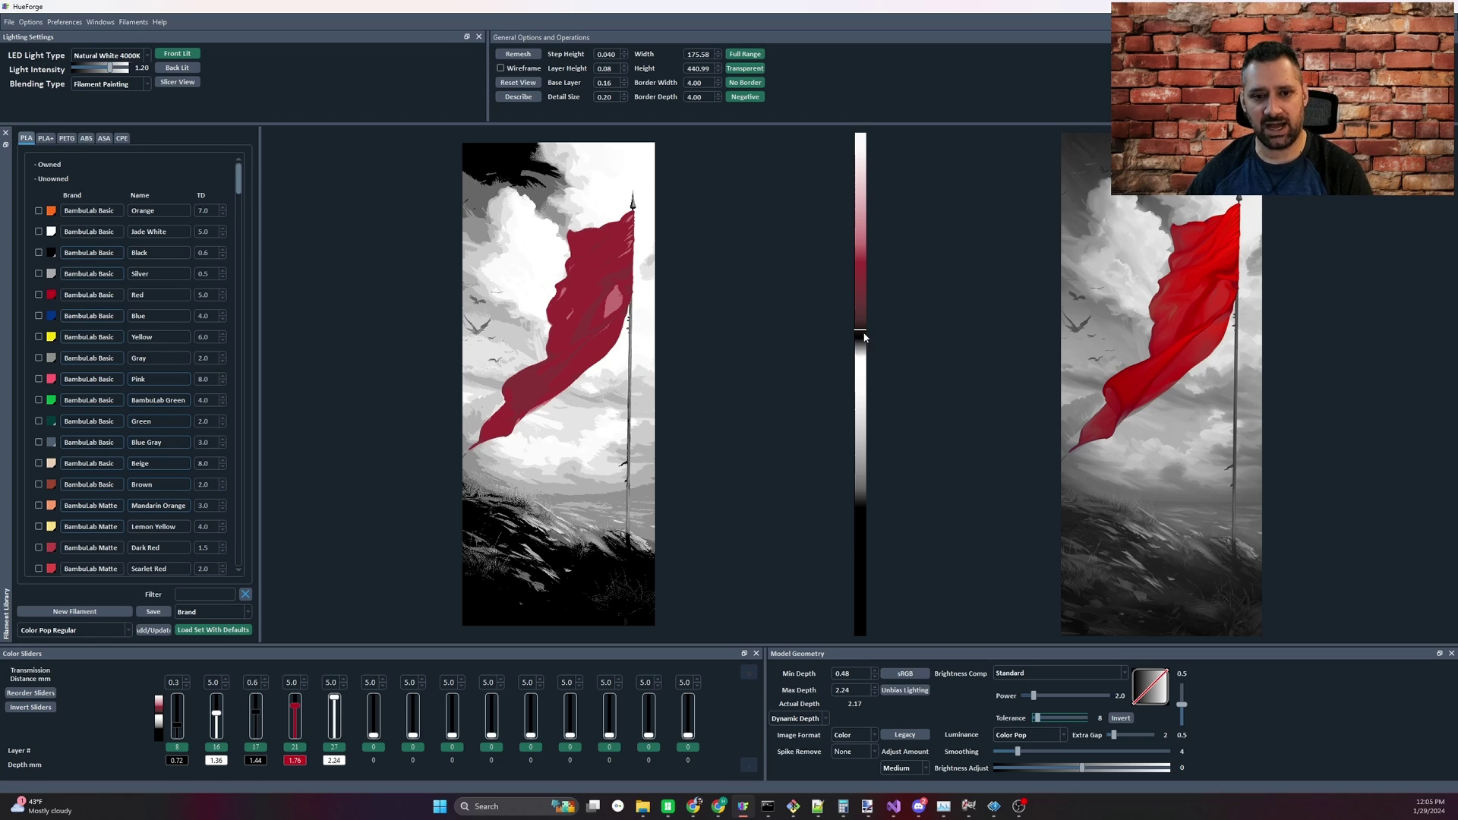
left_click(623, 72)
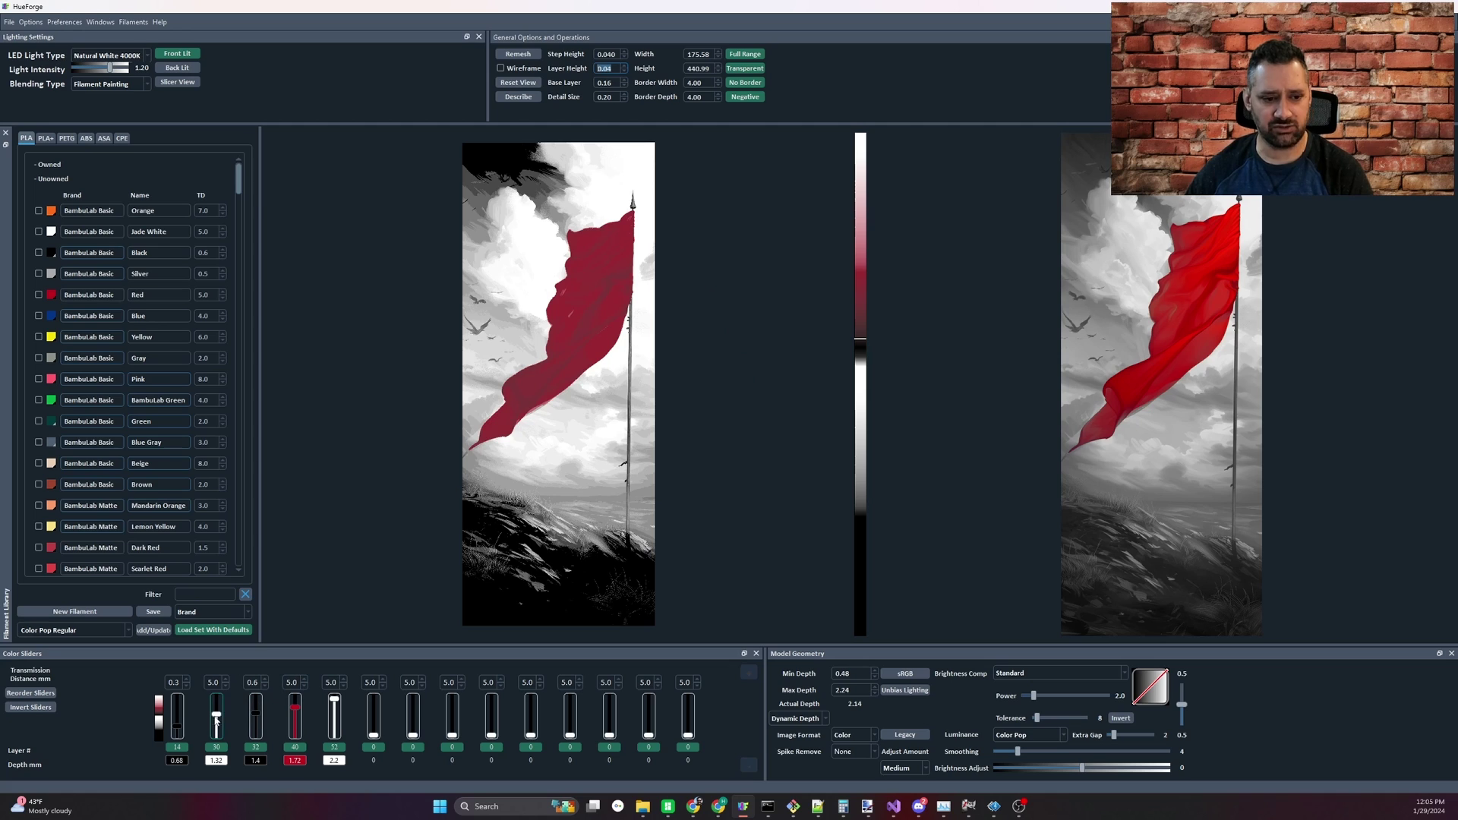
scroll(218, 716, "up", 1)
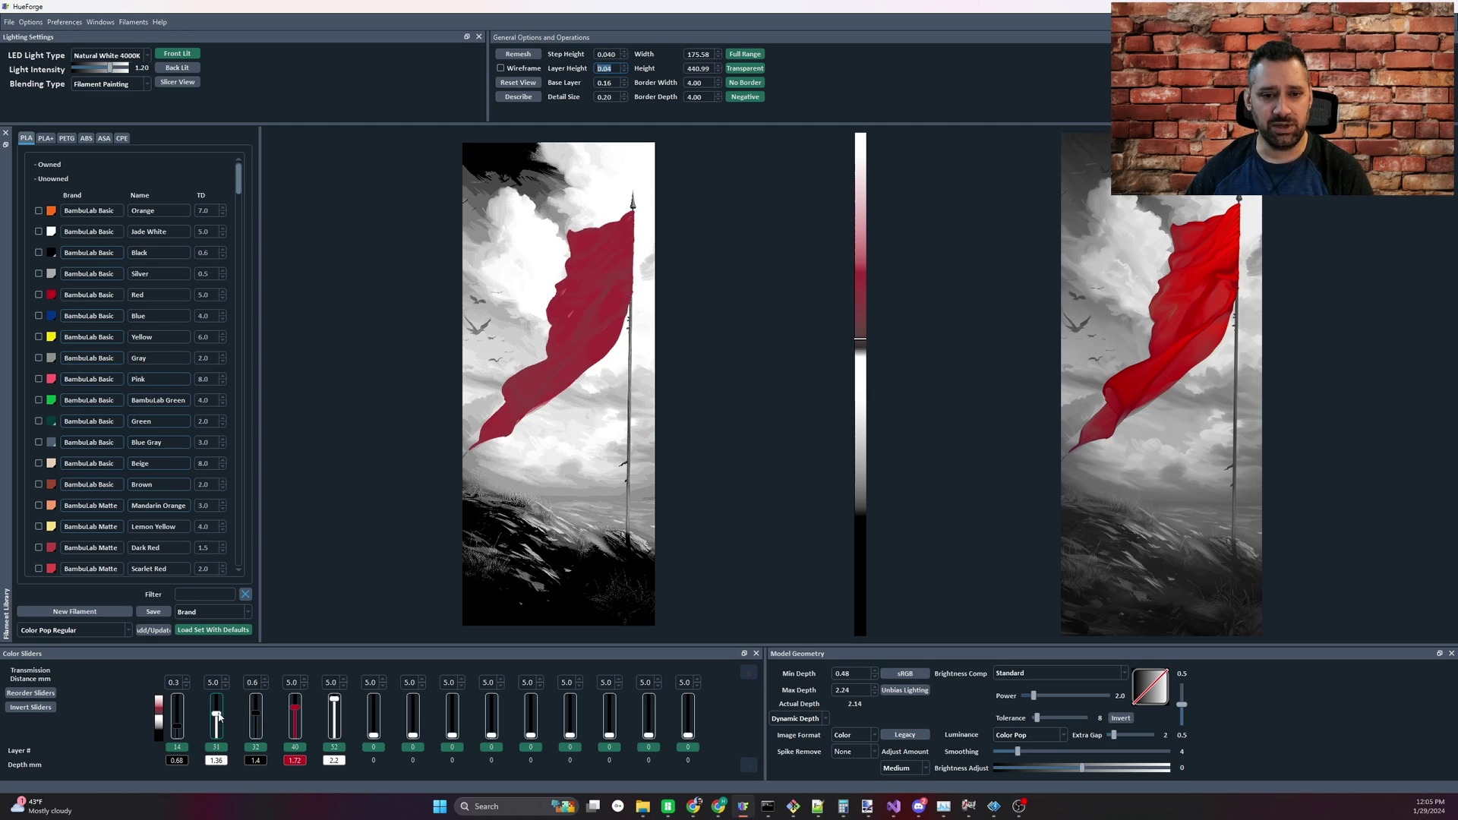
Temporarily disable the red layer while adjusting the lower white slider to 1.32 mm and the upper black slider to 1.52 mm
left_click(295, 747)
scroll(217, 716, "down", 2)
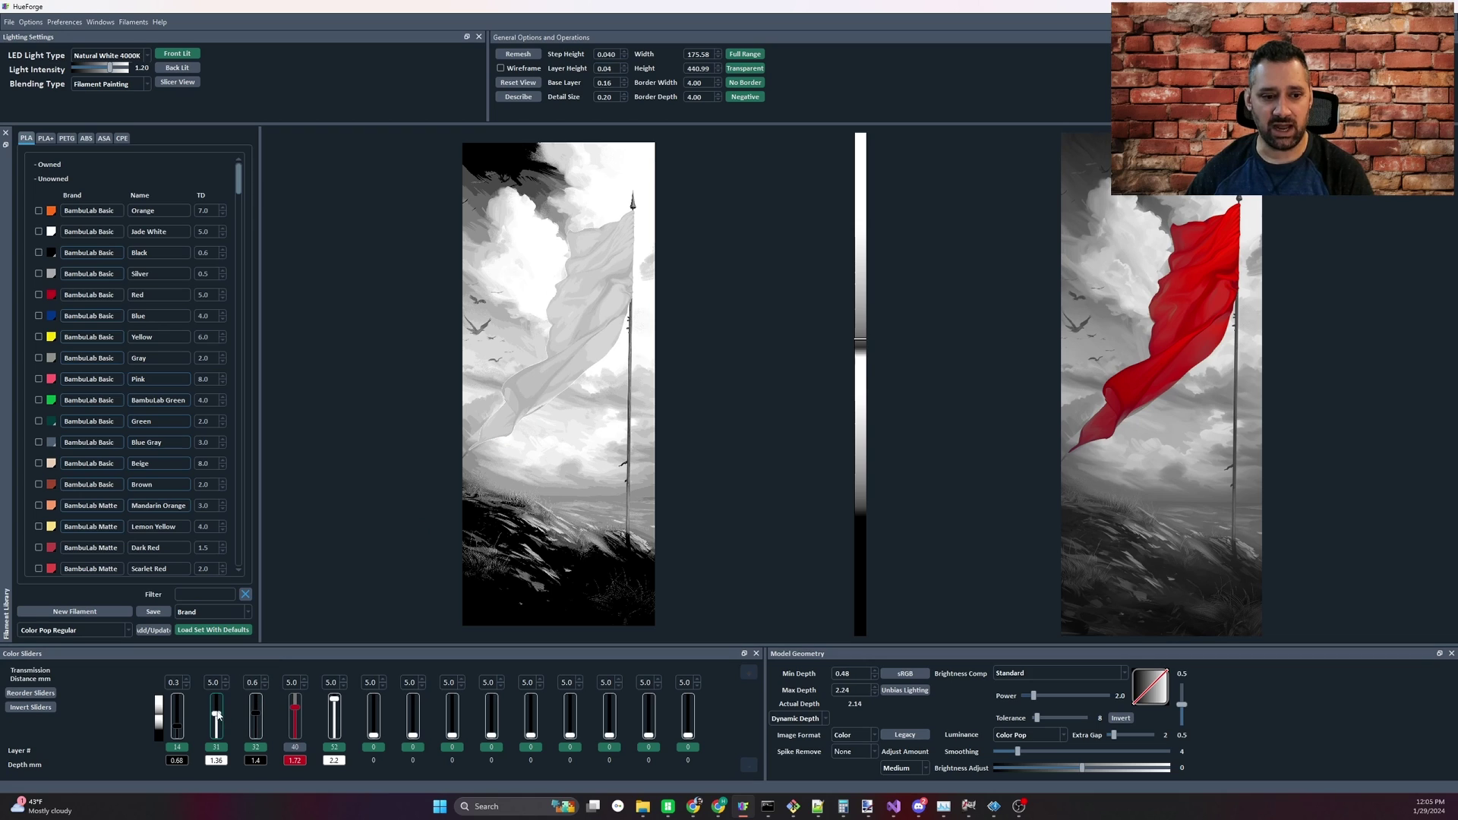
scroll(217, 716, "up", 1)
scroll(256, 714, "up", 1)
scroll(256, 714, "up", 2)
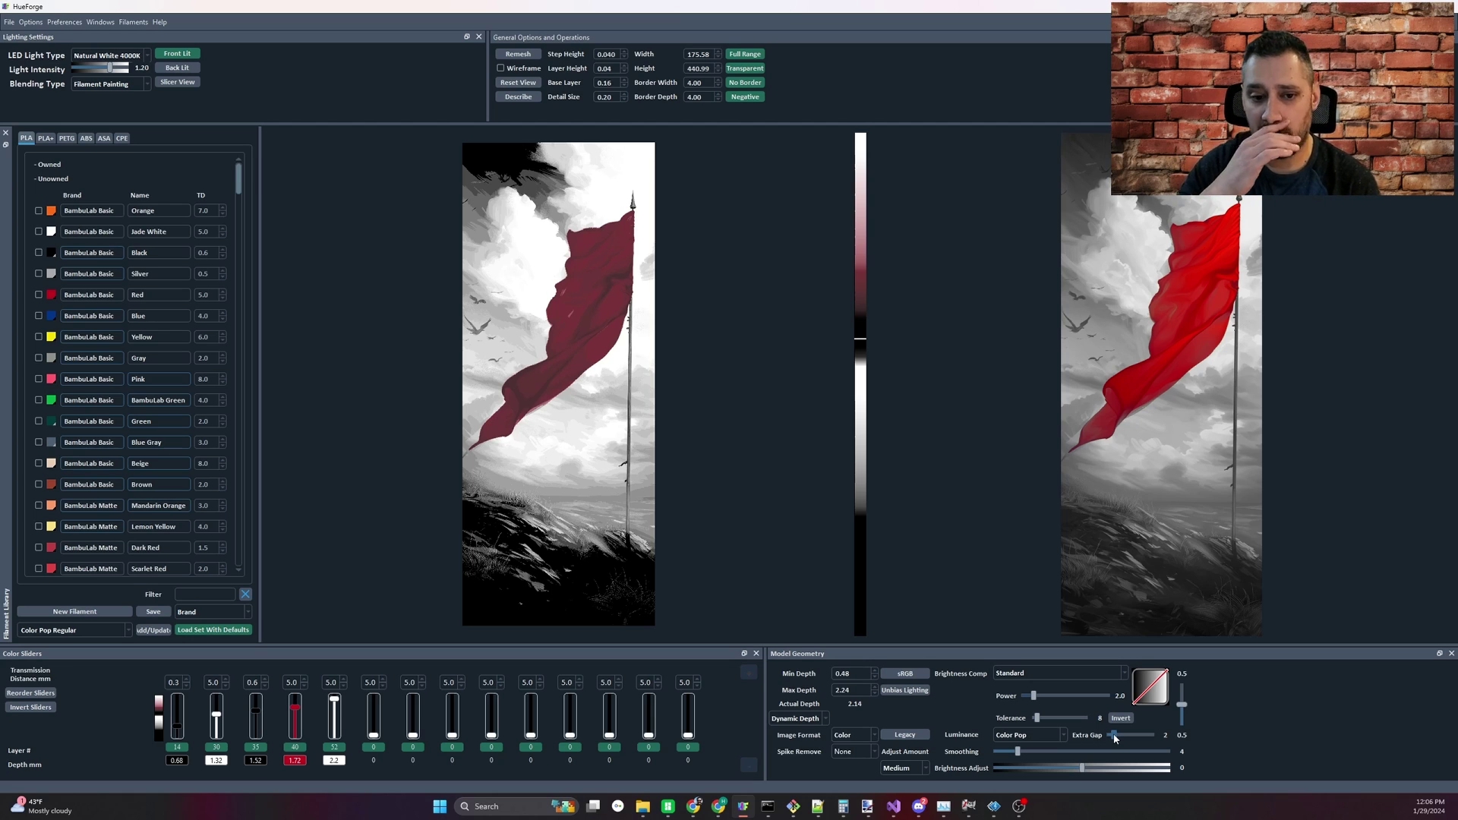
Set the Color Pop extra gap to 4, with the base black slider at 0.64 mm and the lower white slider at 1.32 mm
left_click(176, 735)
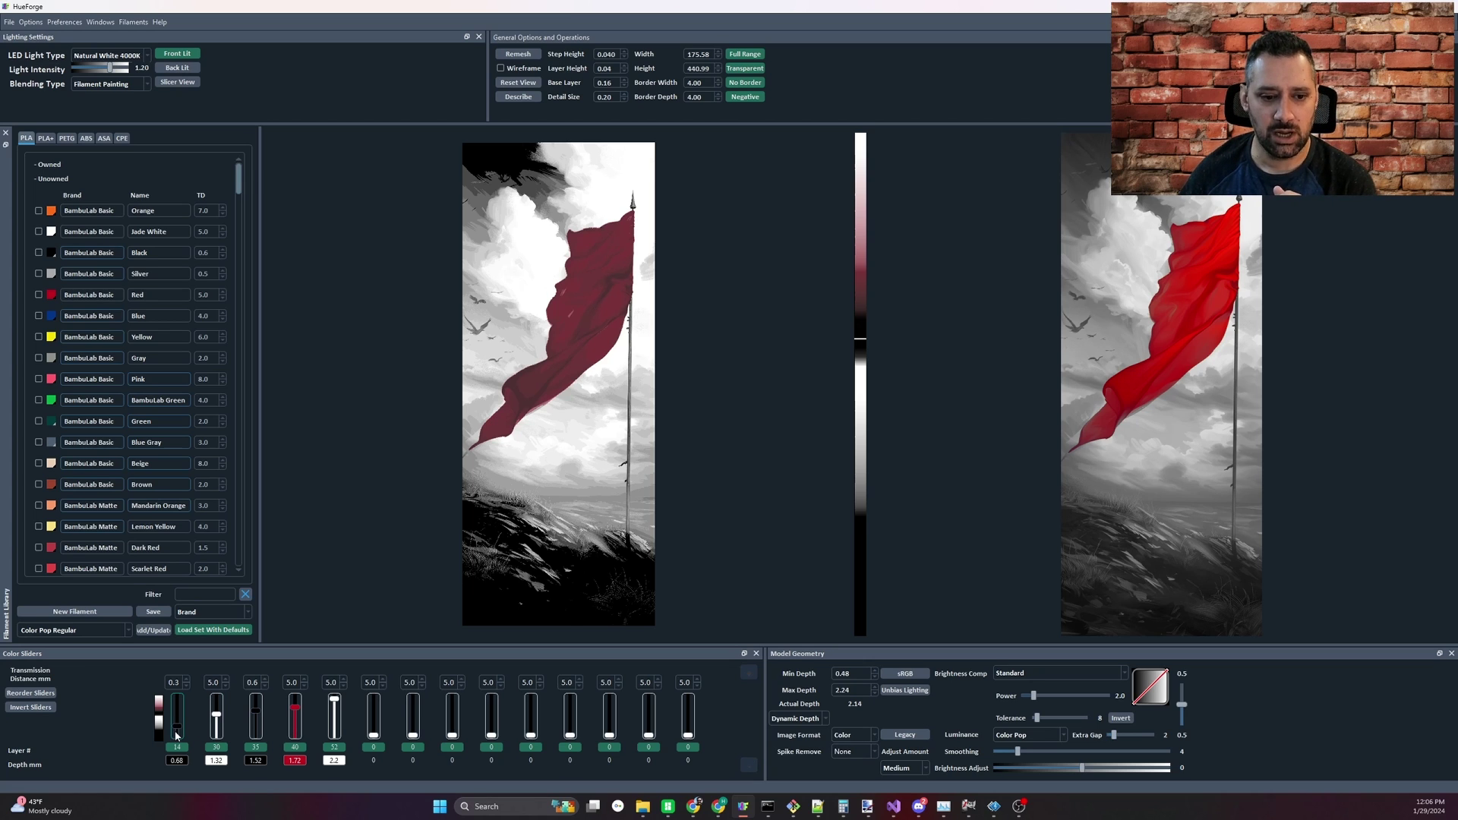
left_click(1119, 735)
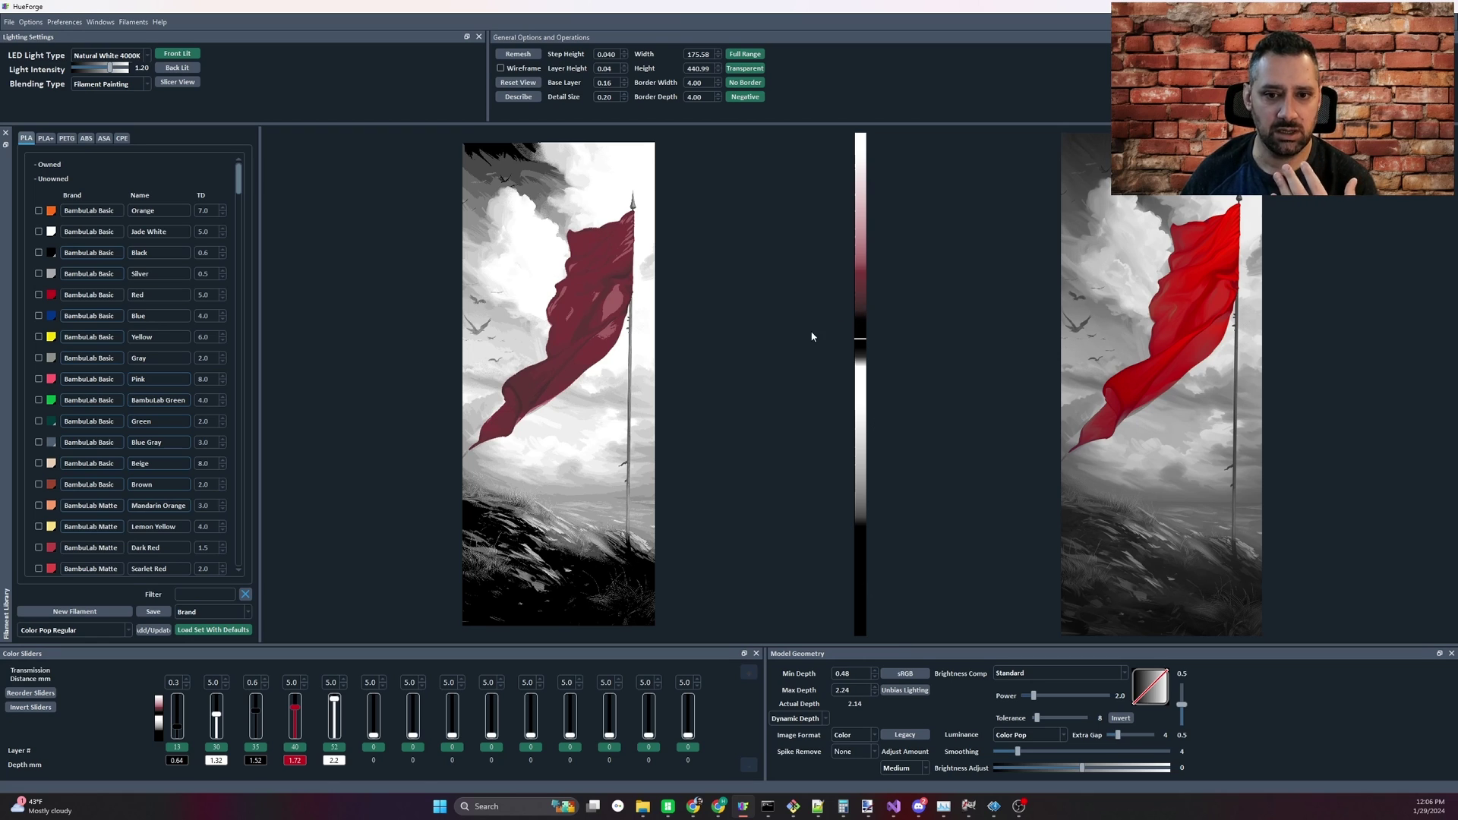
scroll(219, 716, "up", 2)
scroll(218, 722, "down", 3)
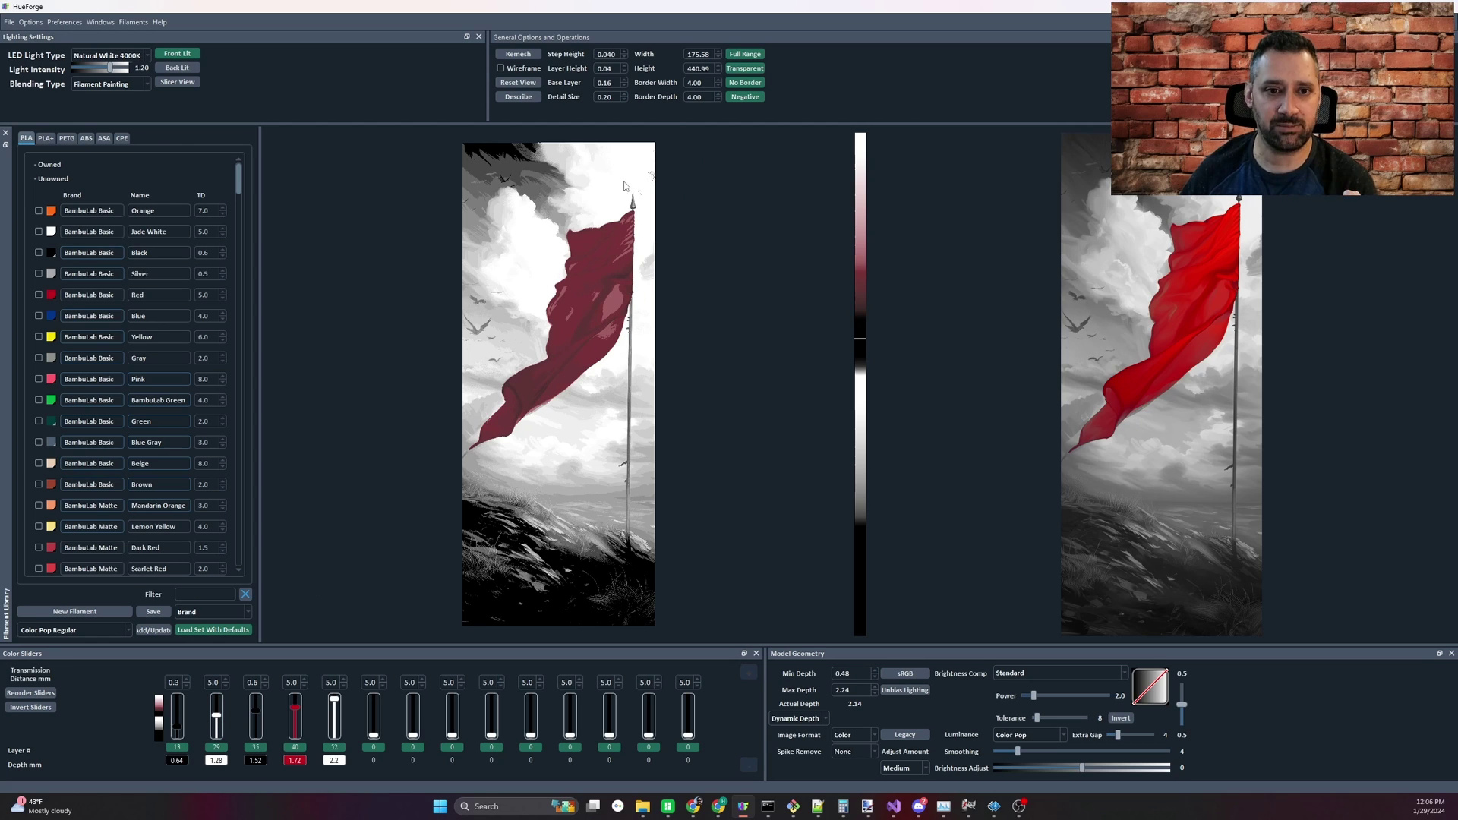
scroll(216, 722, "up", 1)
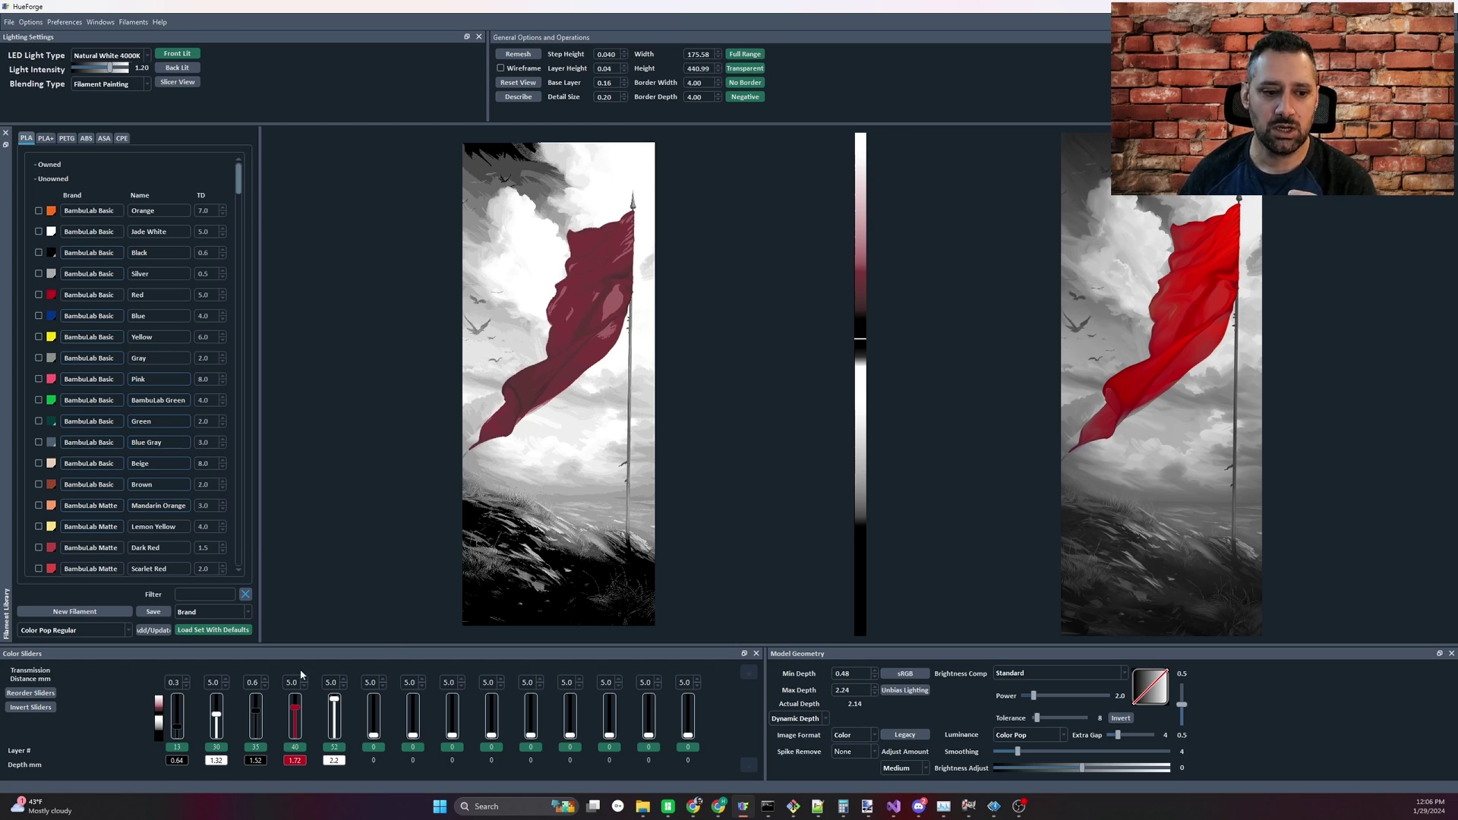
Raise the red slider to 1.92 mm and toggle the Full Range option off and back on
scroll(301, 708, "up", 3)
scroll(302, 710, "up", 1)
scroll(301, 710, "up", 1)
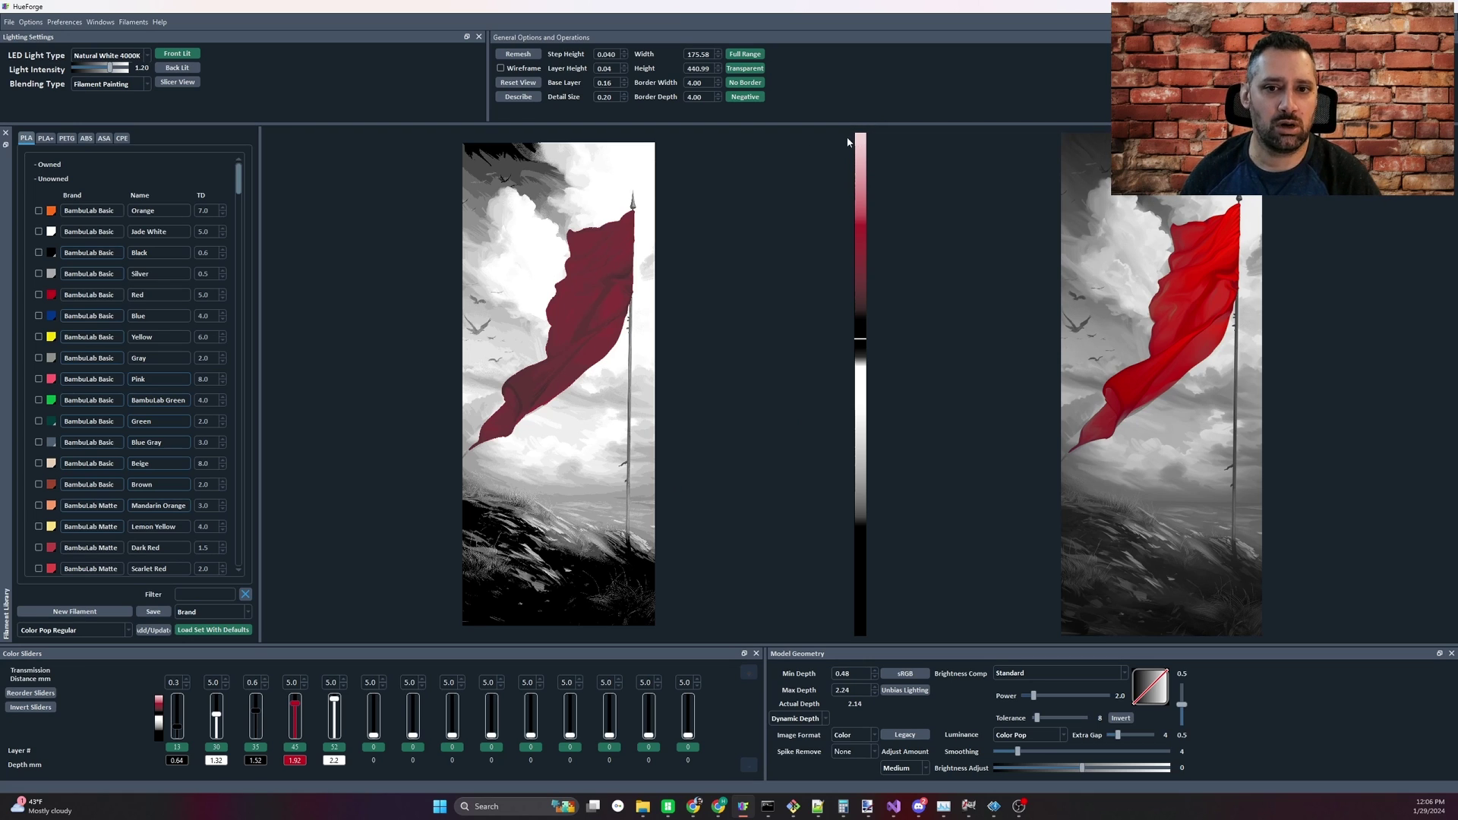
left_click(752, 55)
left_click(752, 54)
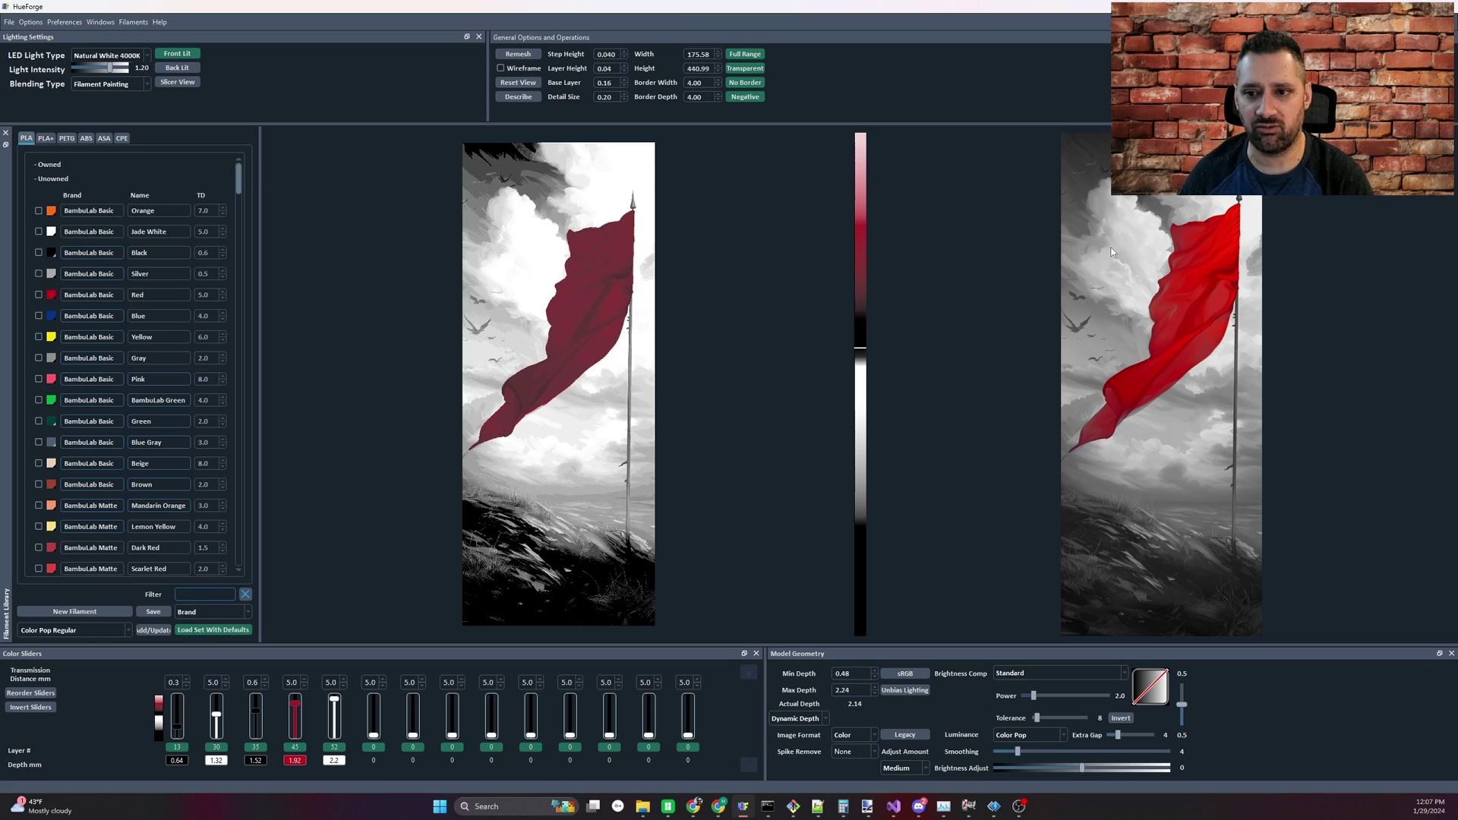
Filter the PLA filament library by "red" and add PolyLite Wine Red to the color sliders
type("red")
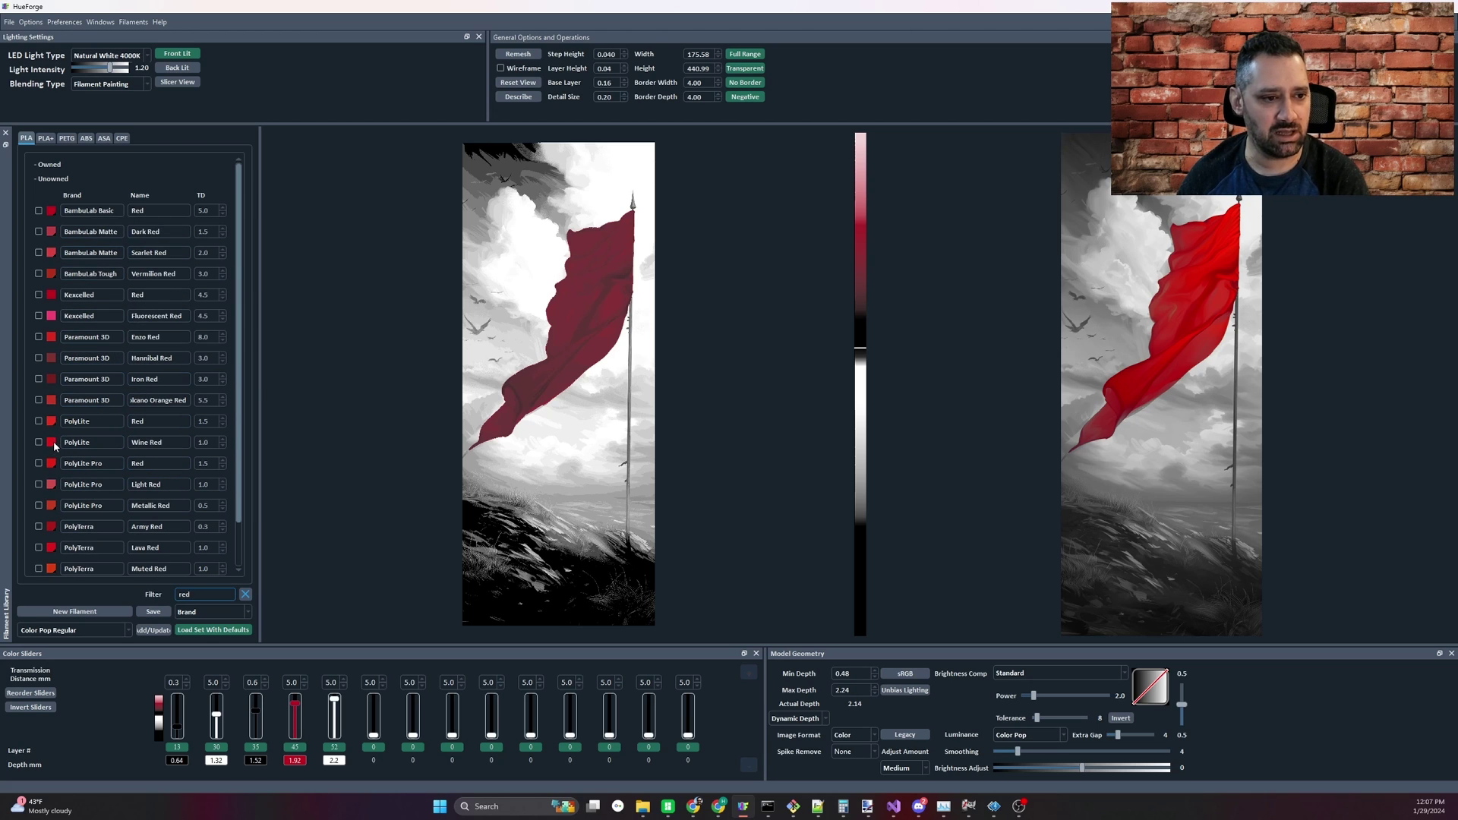
left_click_drag(53, 442, 294, 710)
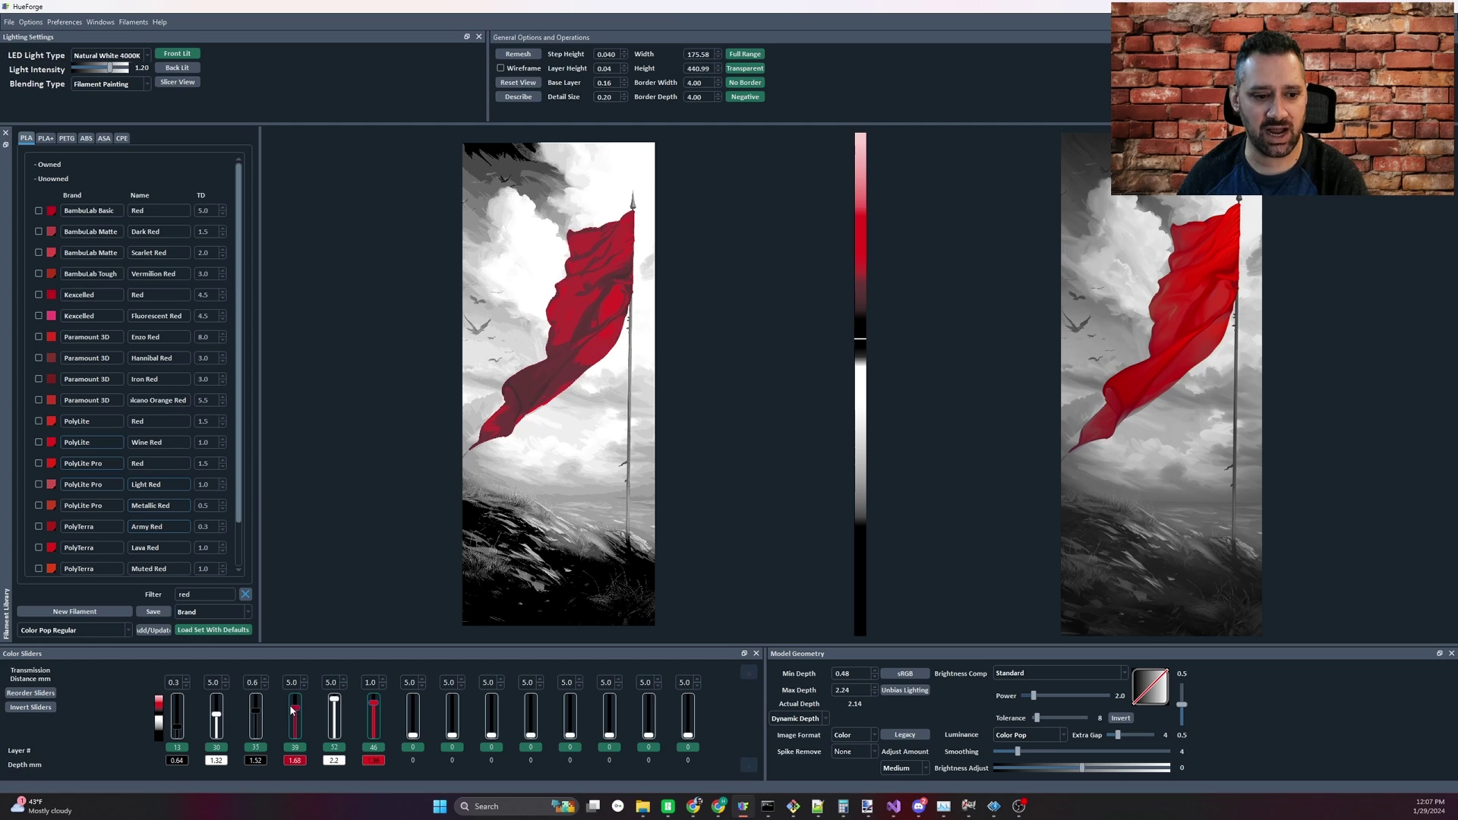
Set the original red slider to 1.64 mm and the added Wine Red slider to layer 46
left_click_drag(373, 704, 297, 711)
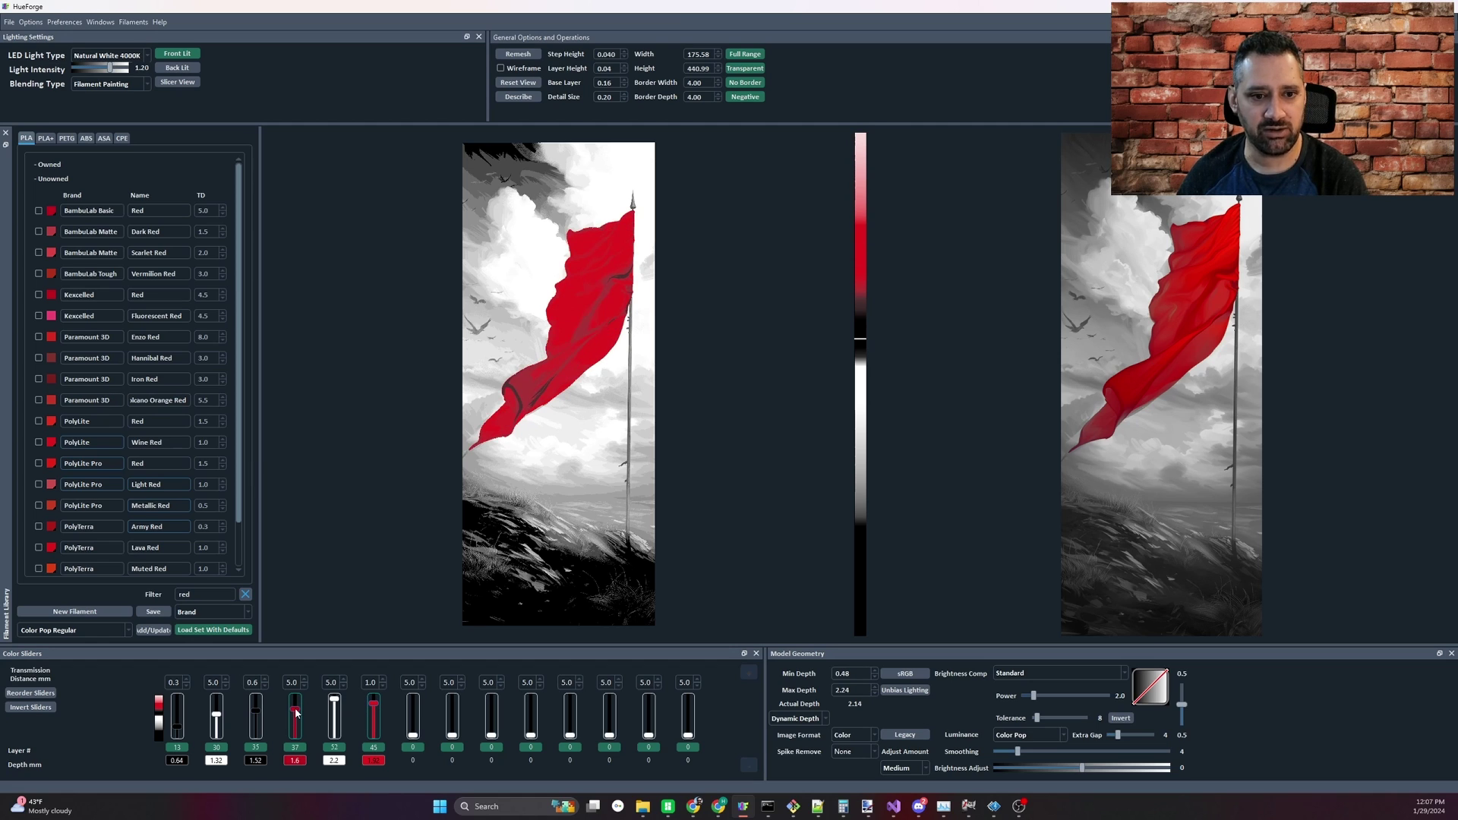
left_click_drag(297, 711, 303, 712)
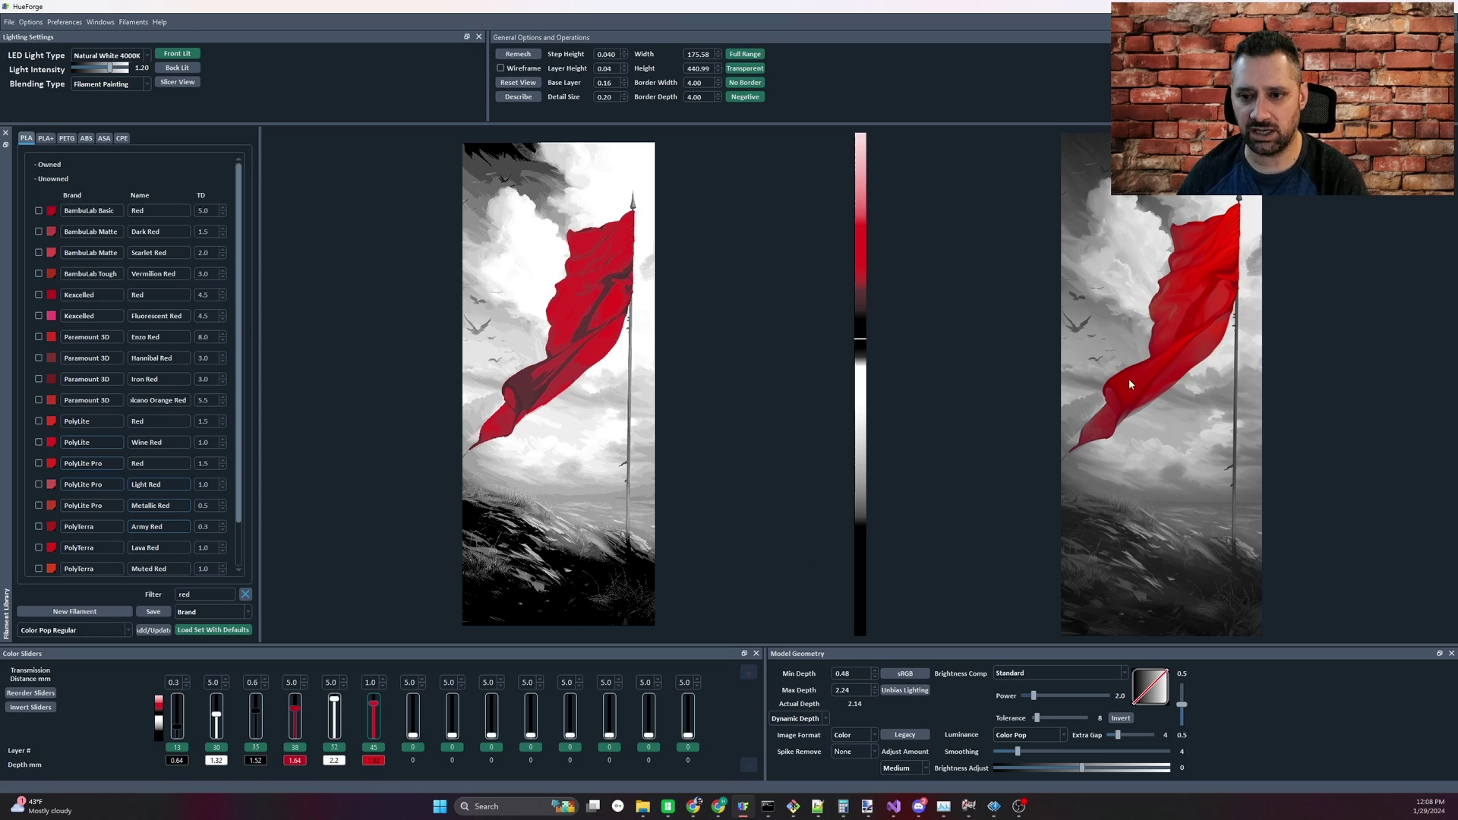
left_click_drag(374, 705, 376, 699)
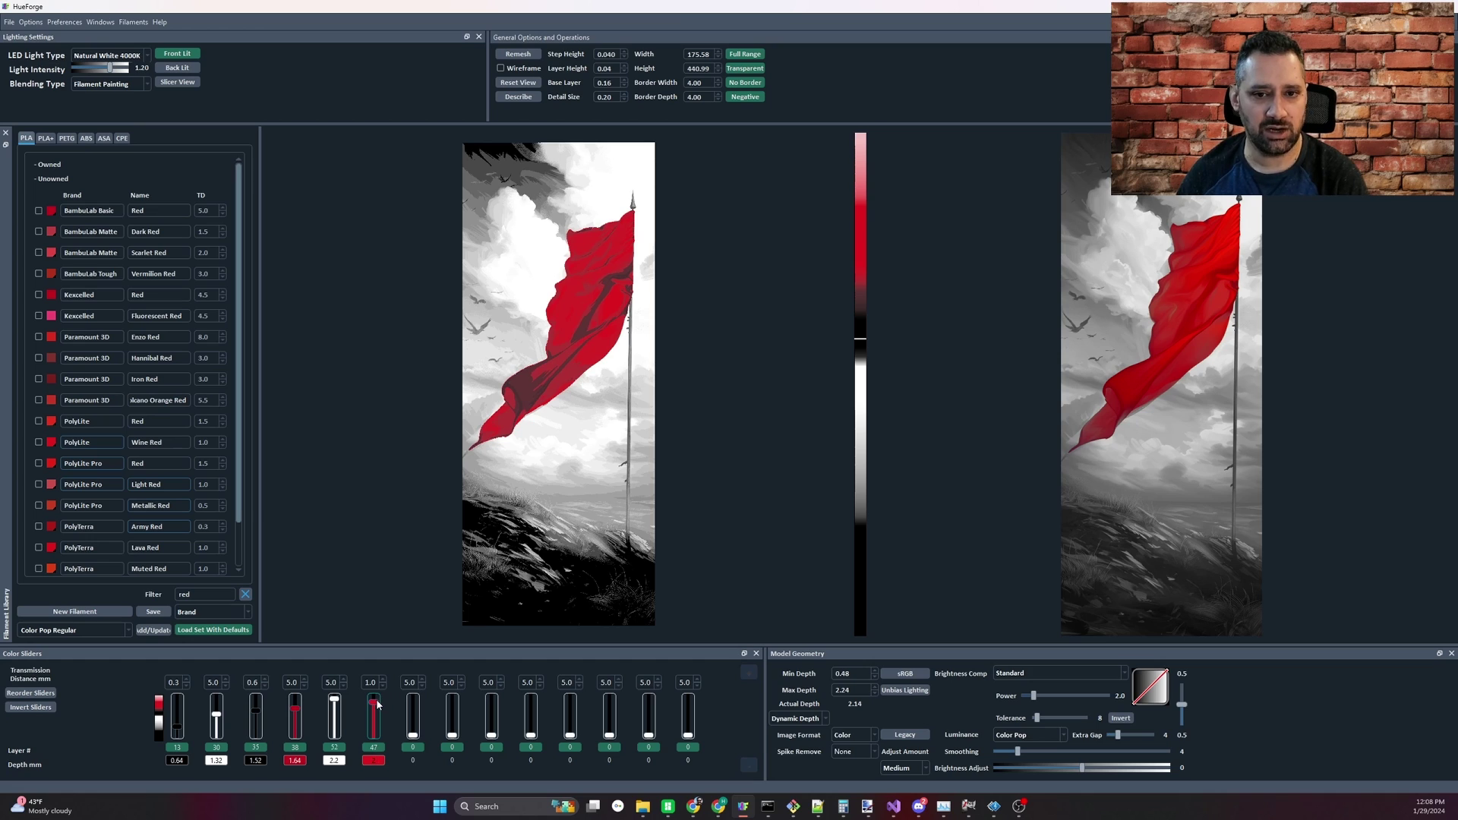
scroll(296, 712, "down", 1)
scroll(297, 712, "up", 1)
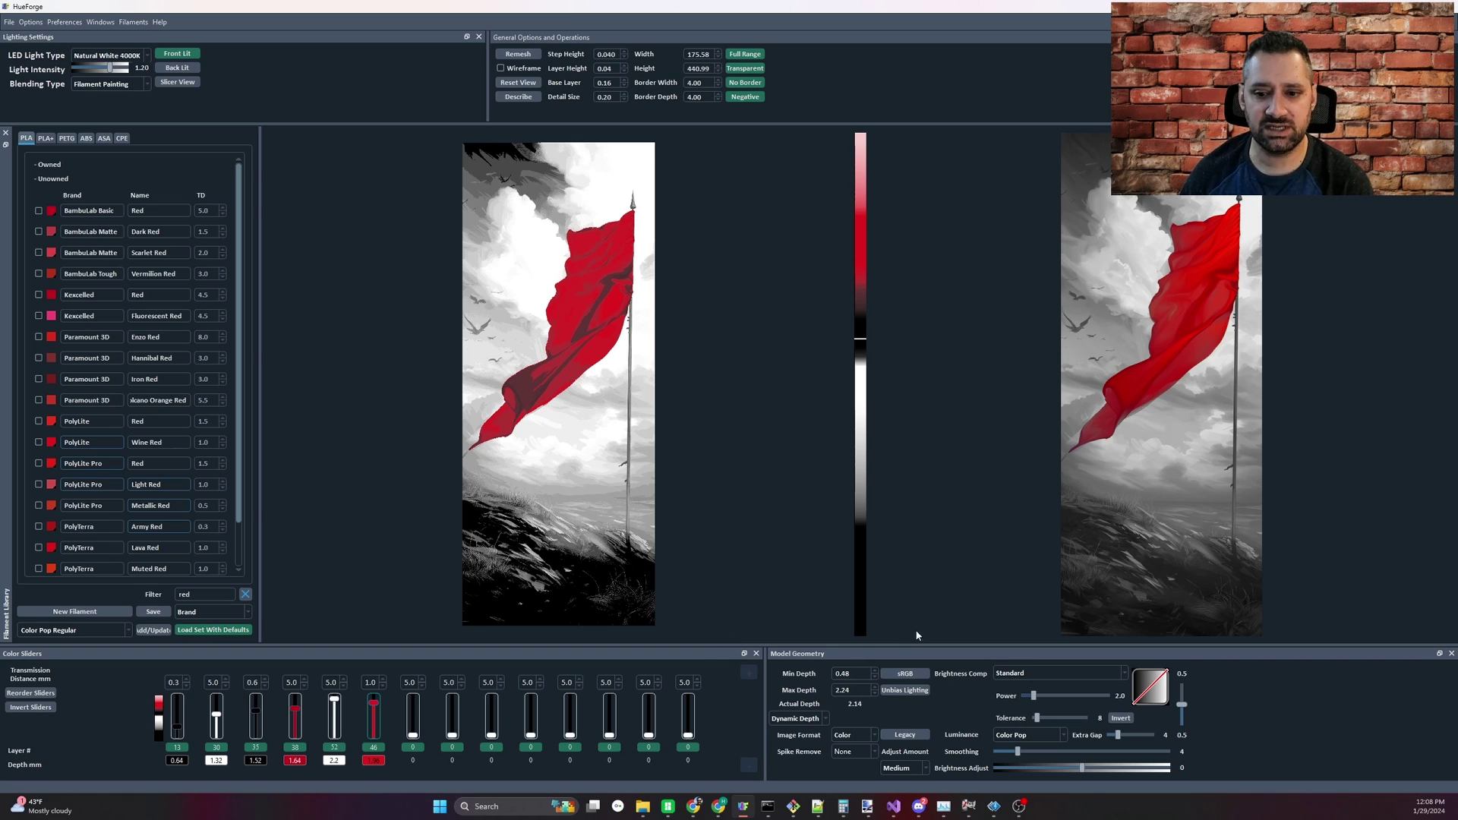
Try the Bright Enhance 1 and Bright Enhance 5 brightness compensations, then shift the curve balance to 0.15 / 0.85
left_click(1126, 675)
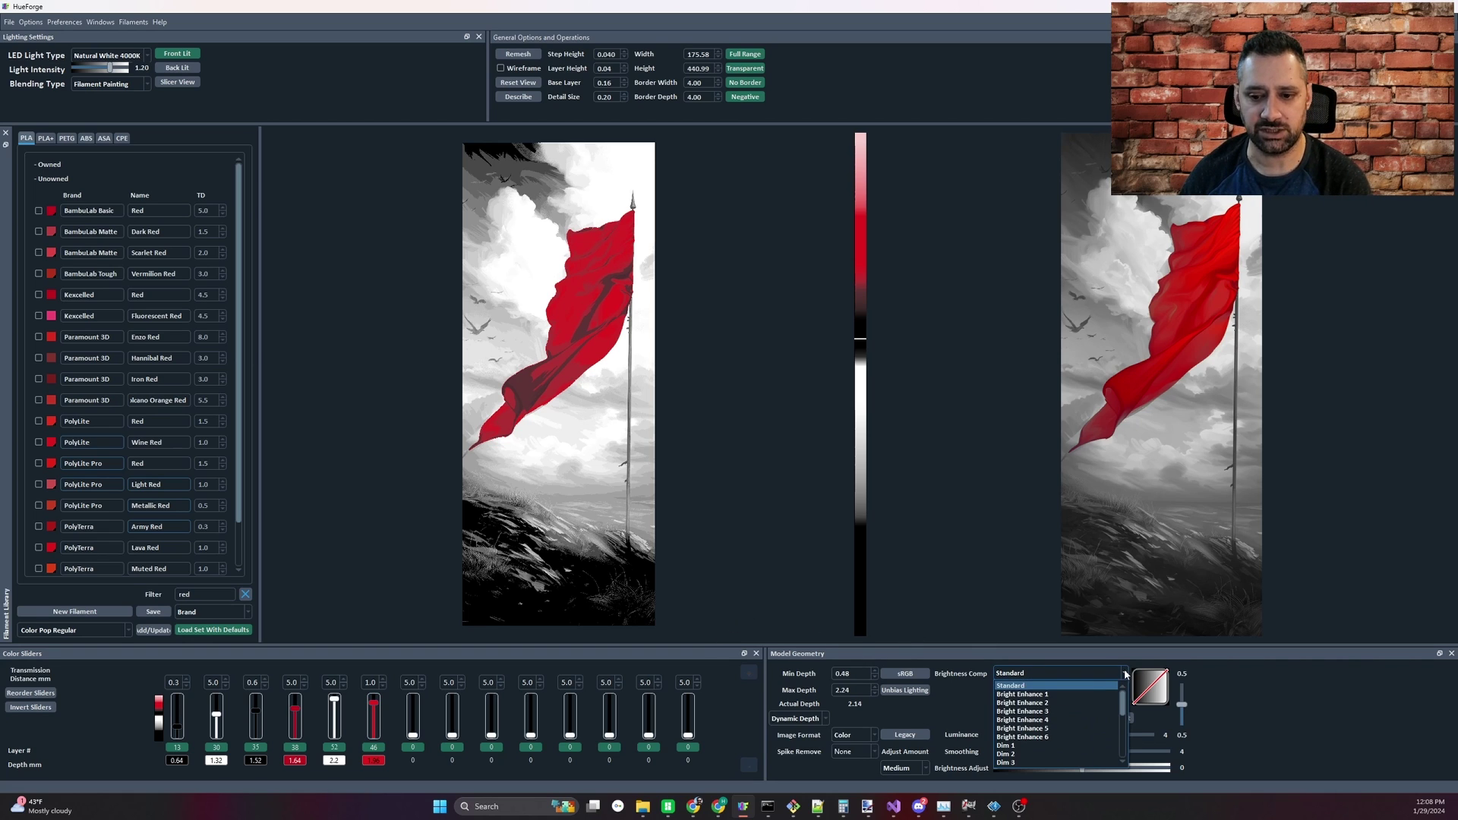
left_click(1069, 696)
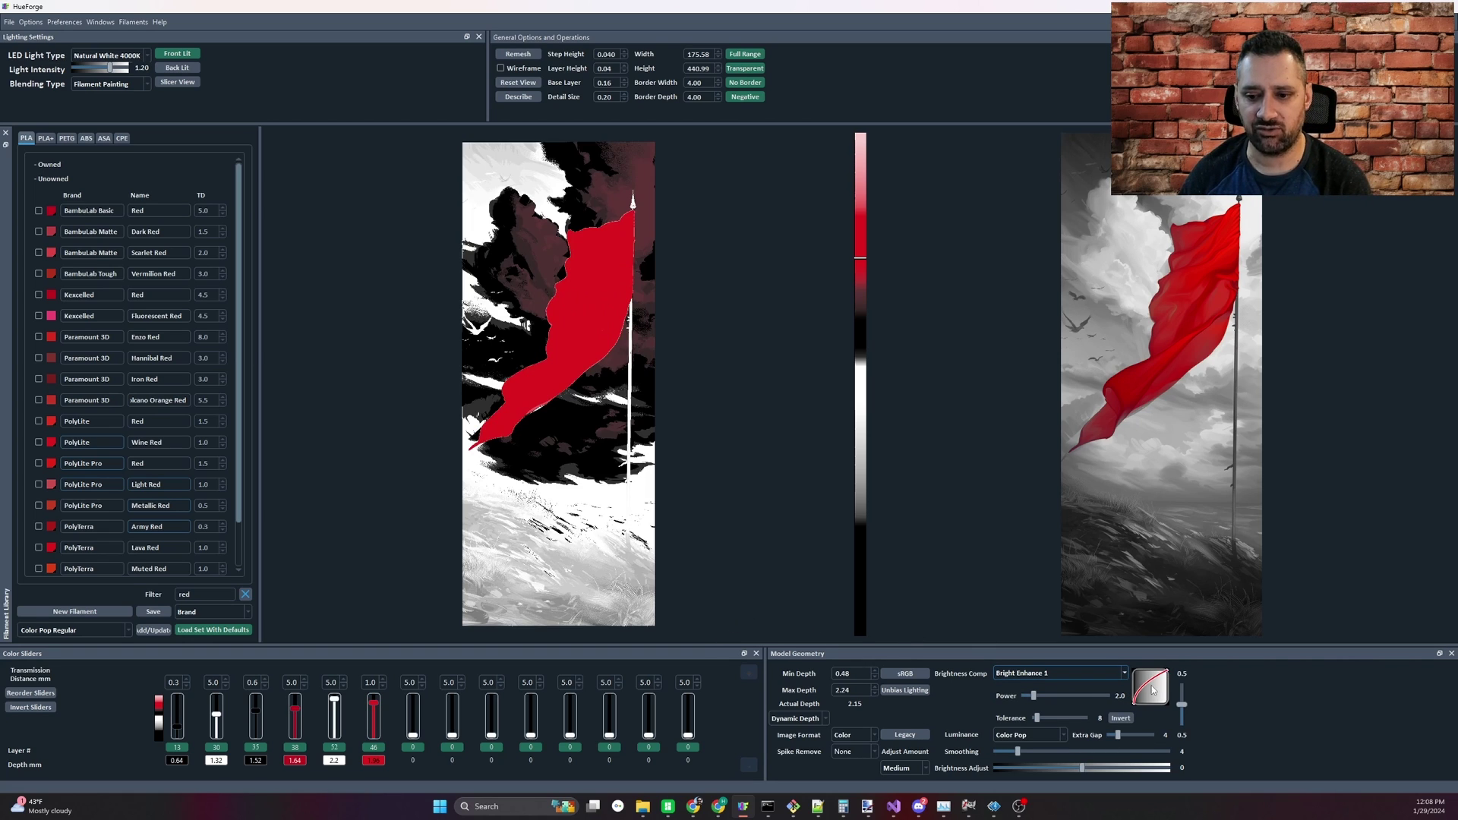
left_click(1126, 674)
left_click(1078, 721)
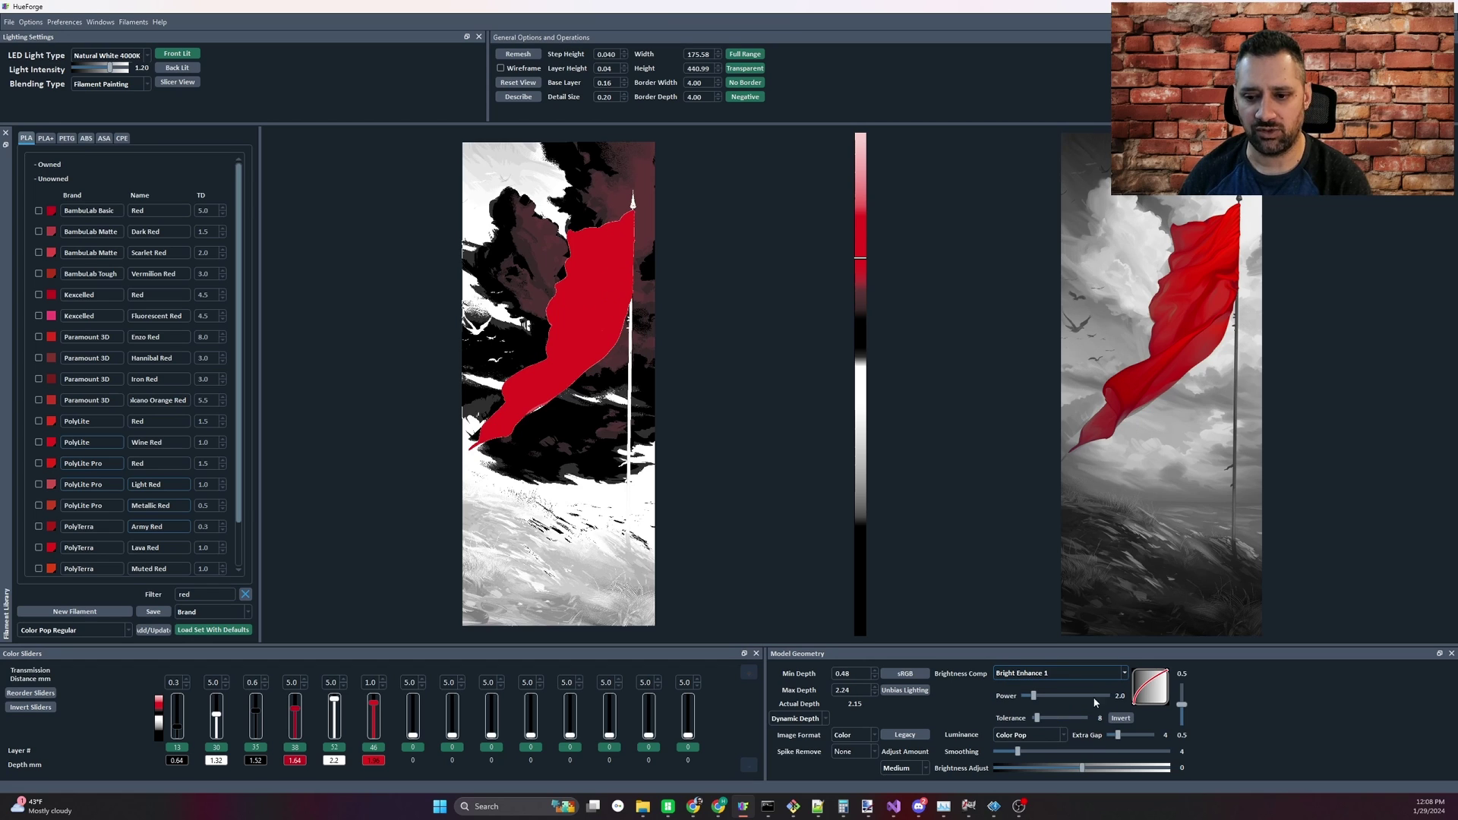
left_click(1124, 674)
left_click(1049, 731)
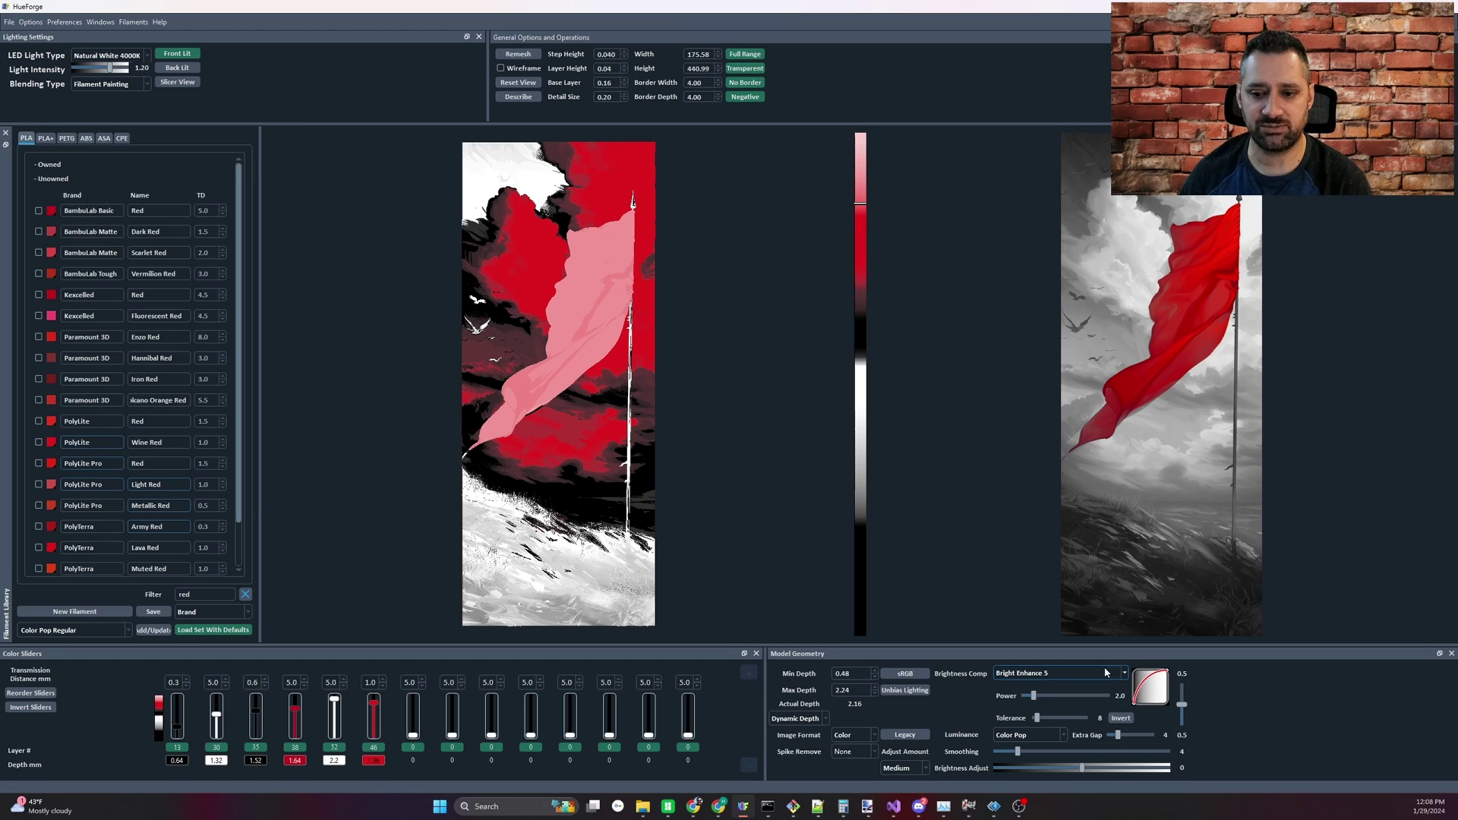
left_click_drag(1182, 700, 1182, 730)
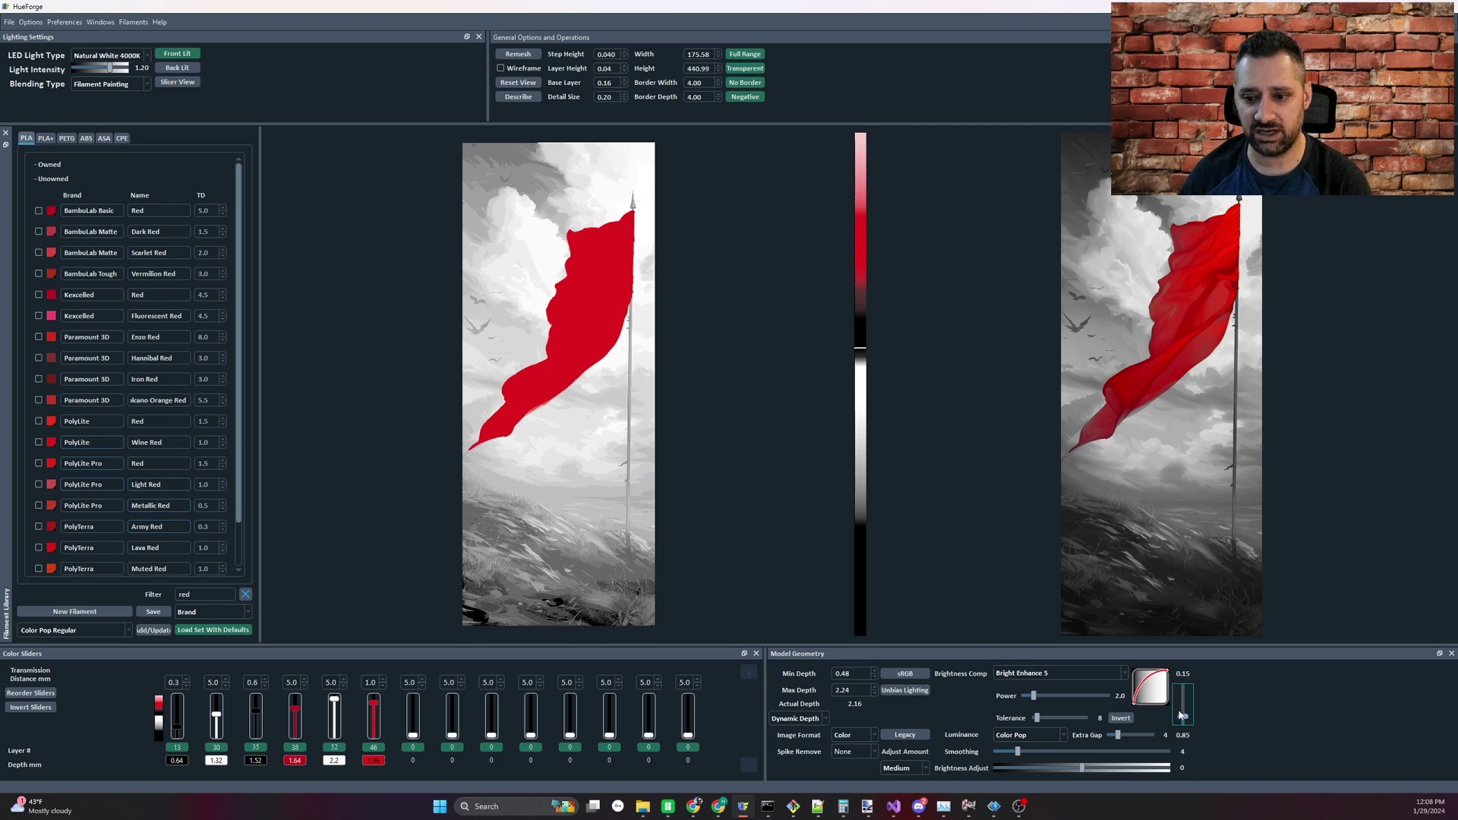
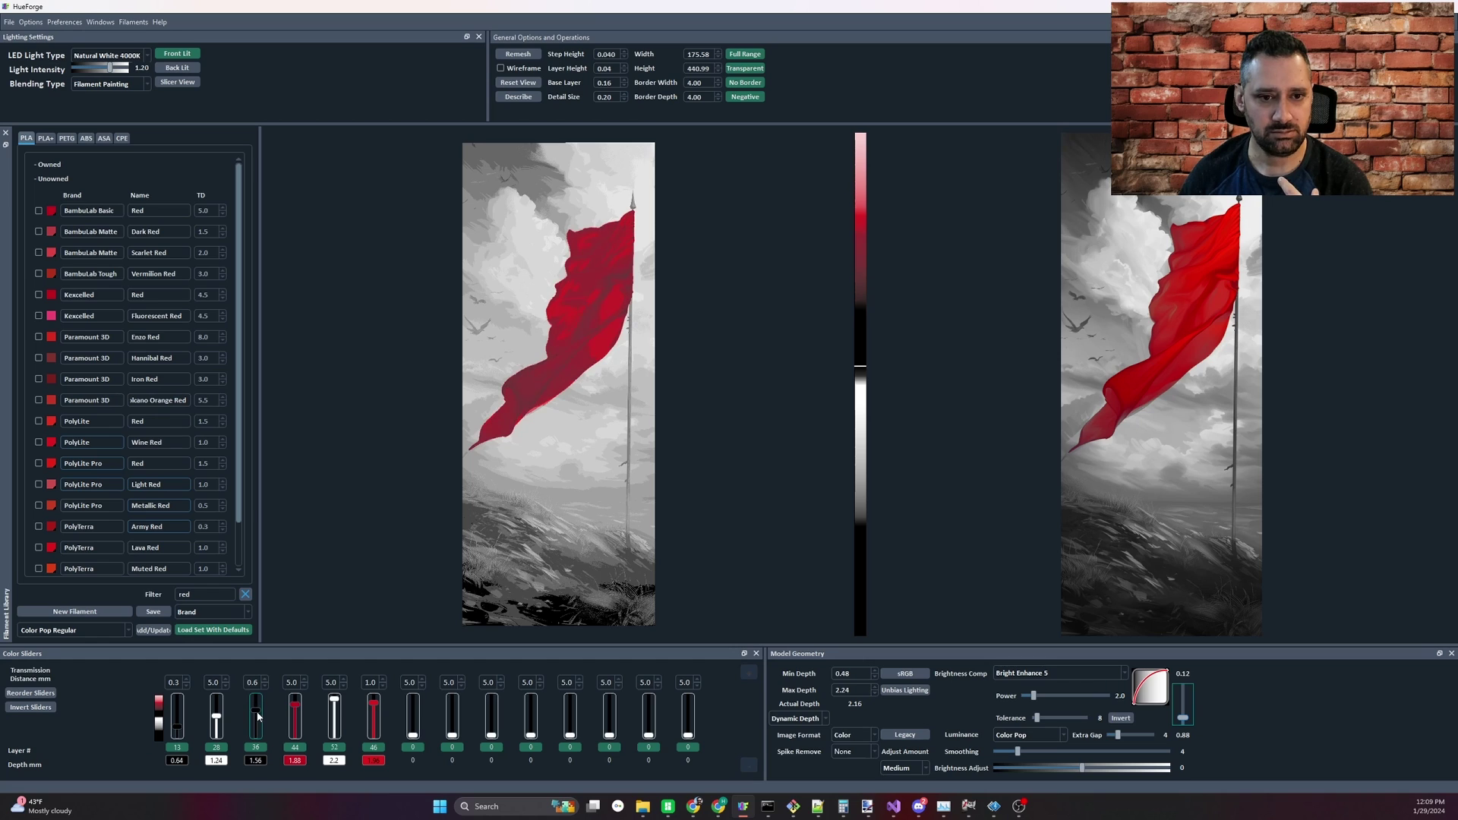
Set the original red slider to 1.88 mm, the upper white slider to 2.24 mm and the Wine Red slider to layer 54
left_click(293, 712)
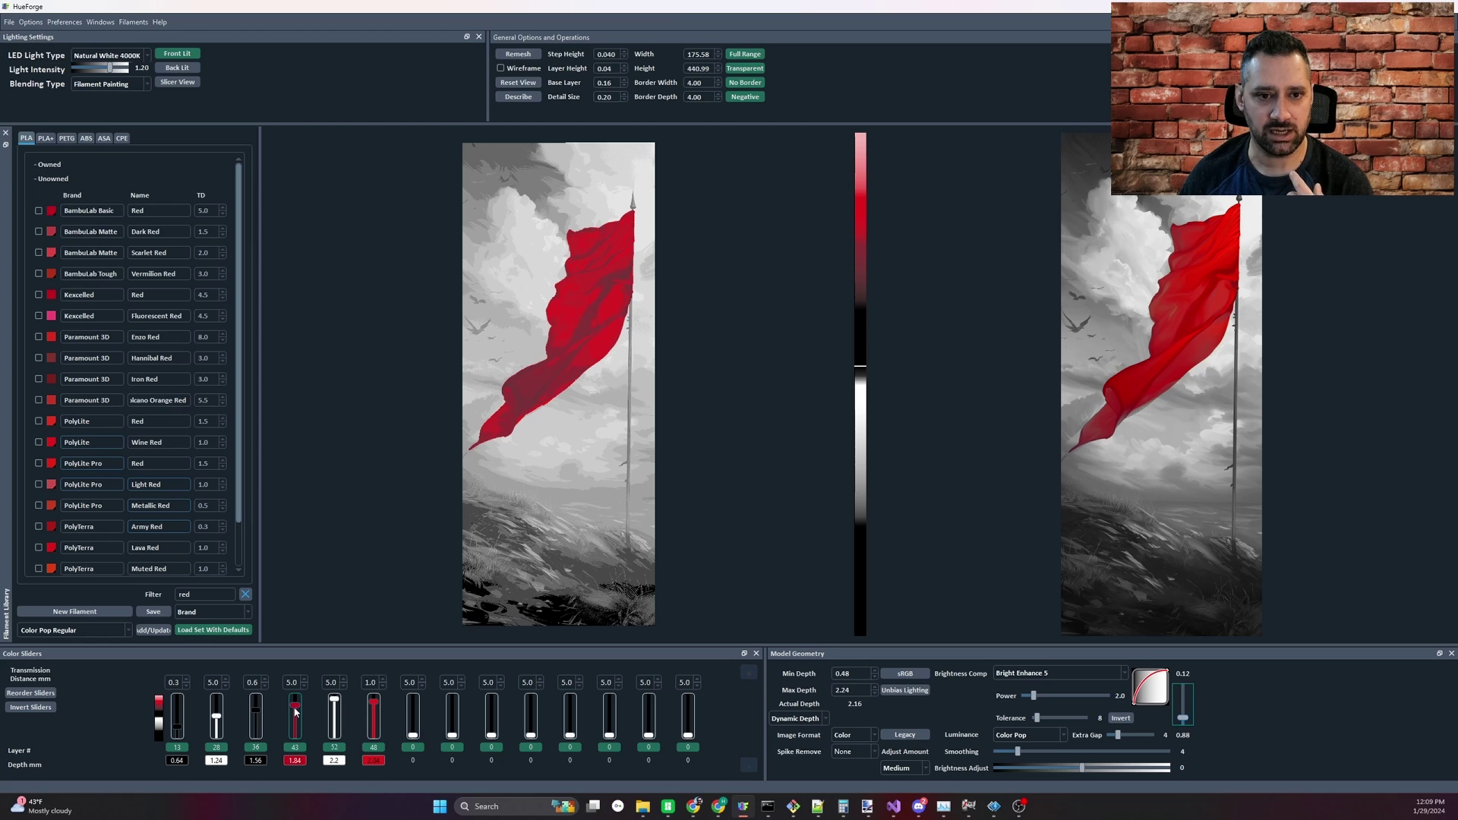
left_click_drag(338, 705, 375, 708)
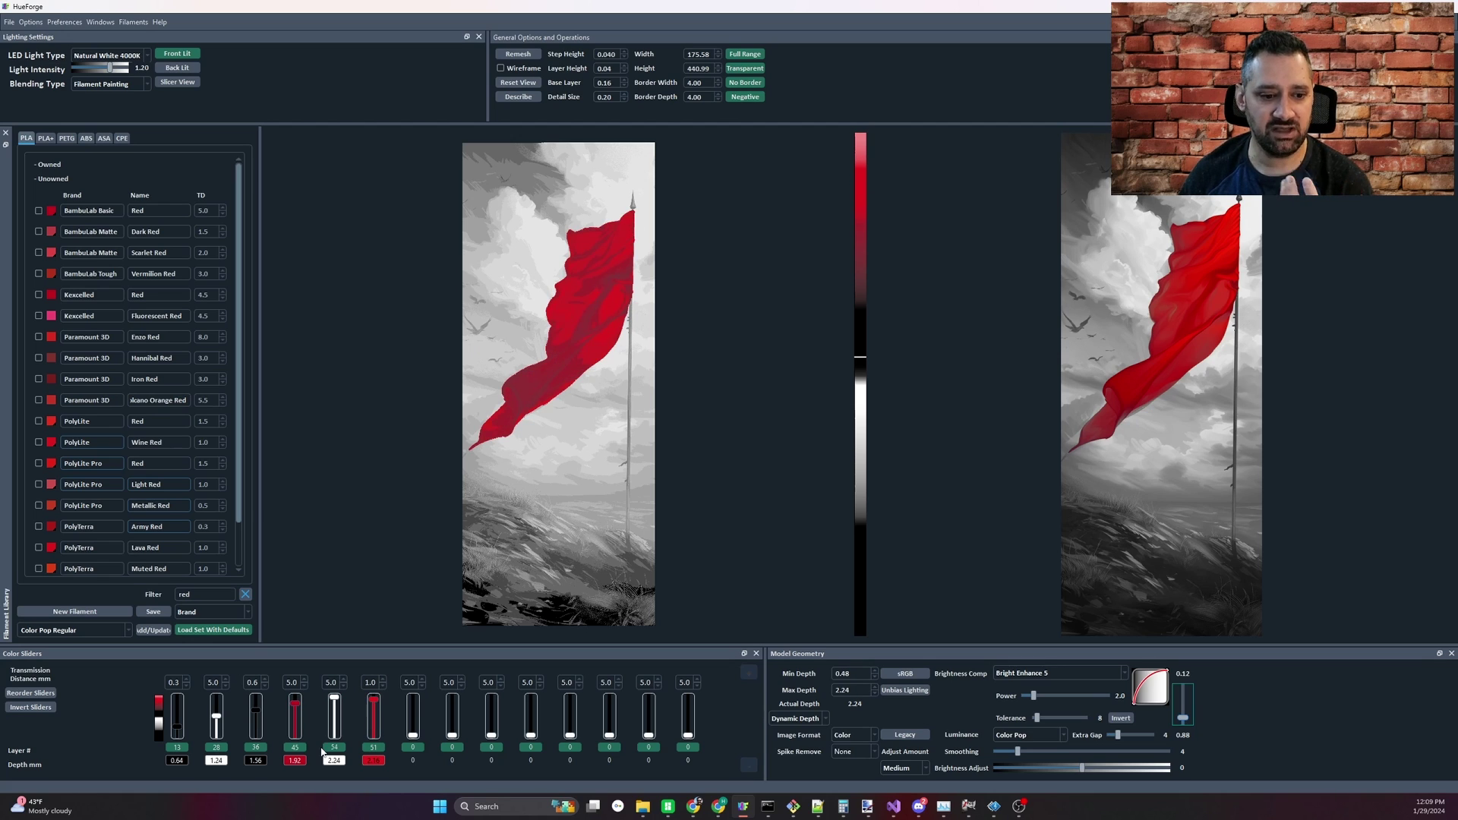
left_click(368, 705)
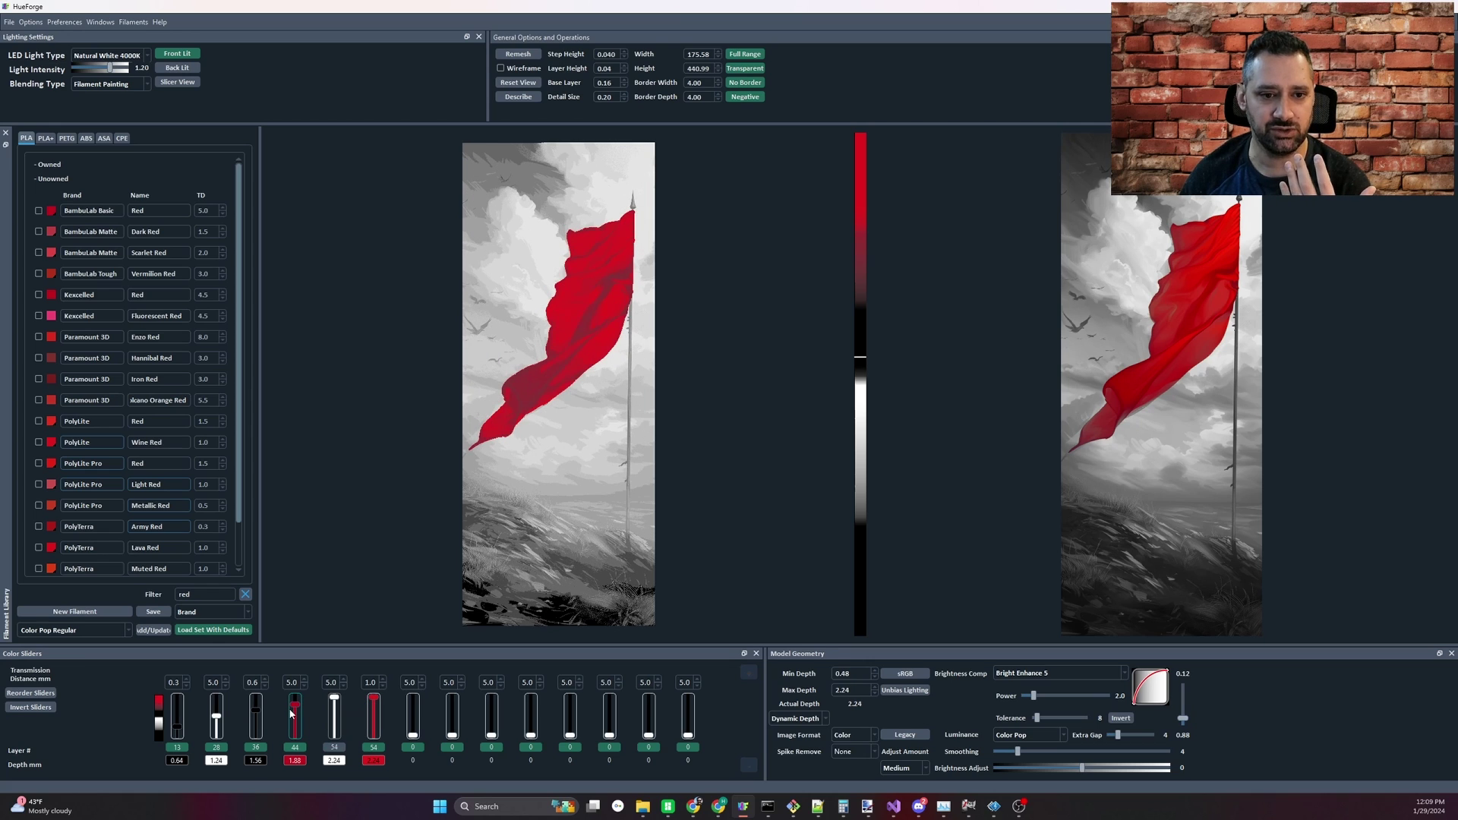
scroll(292, 712, "down", 1)
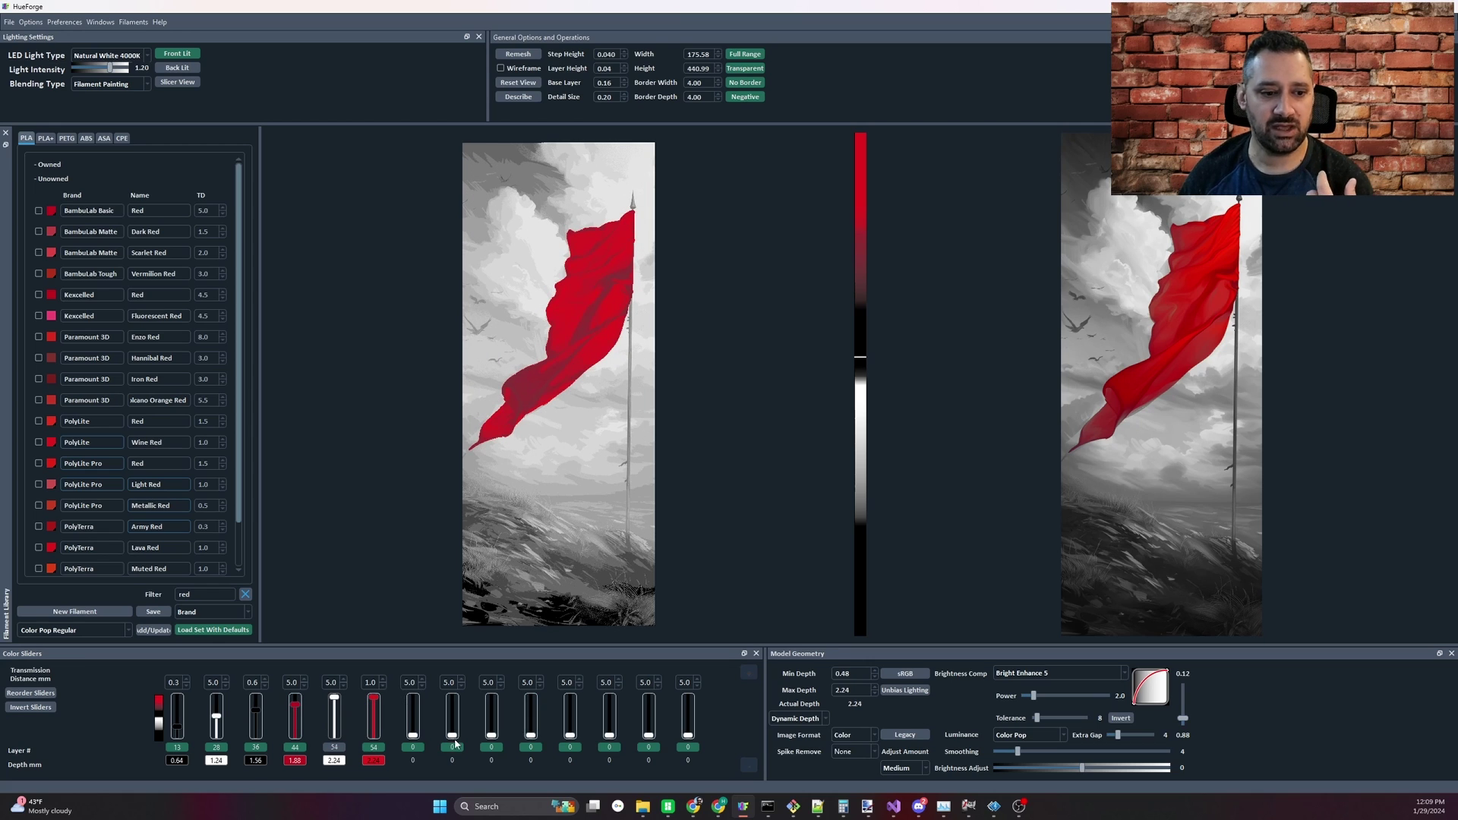
scroll(302, 712, "up", 1)
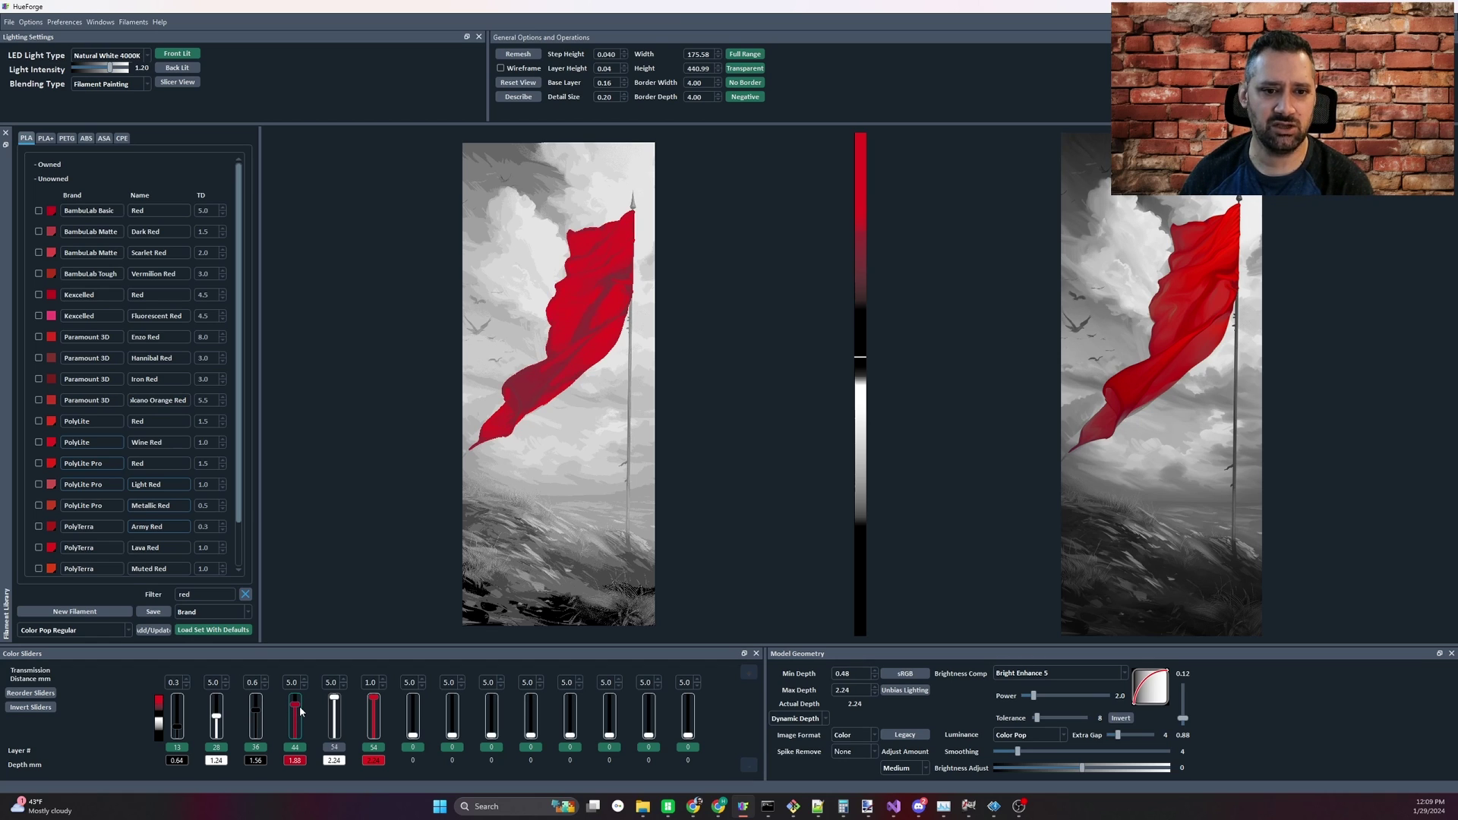
scroll(257, 711, "up", 2)
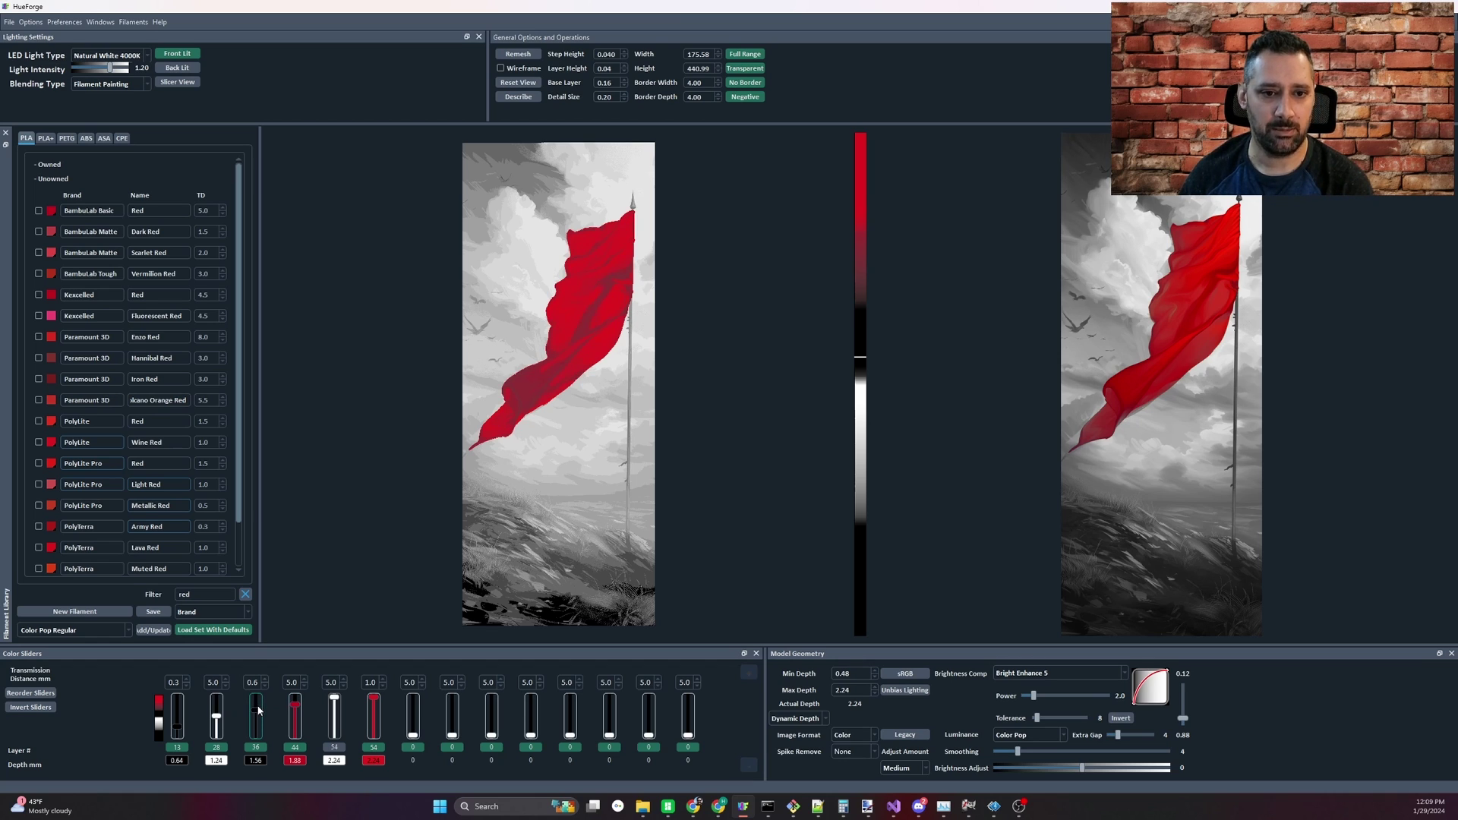
scroll(258, 710, "down", 1)
scroll(258, 711, "down", 1)
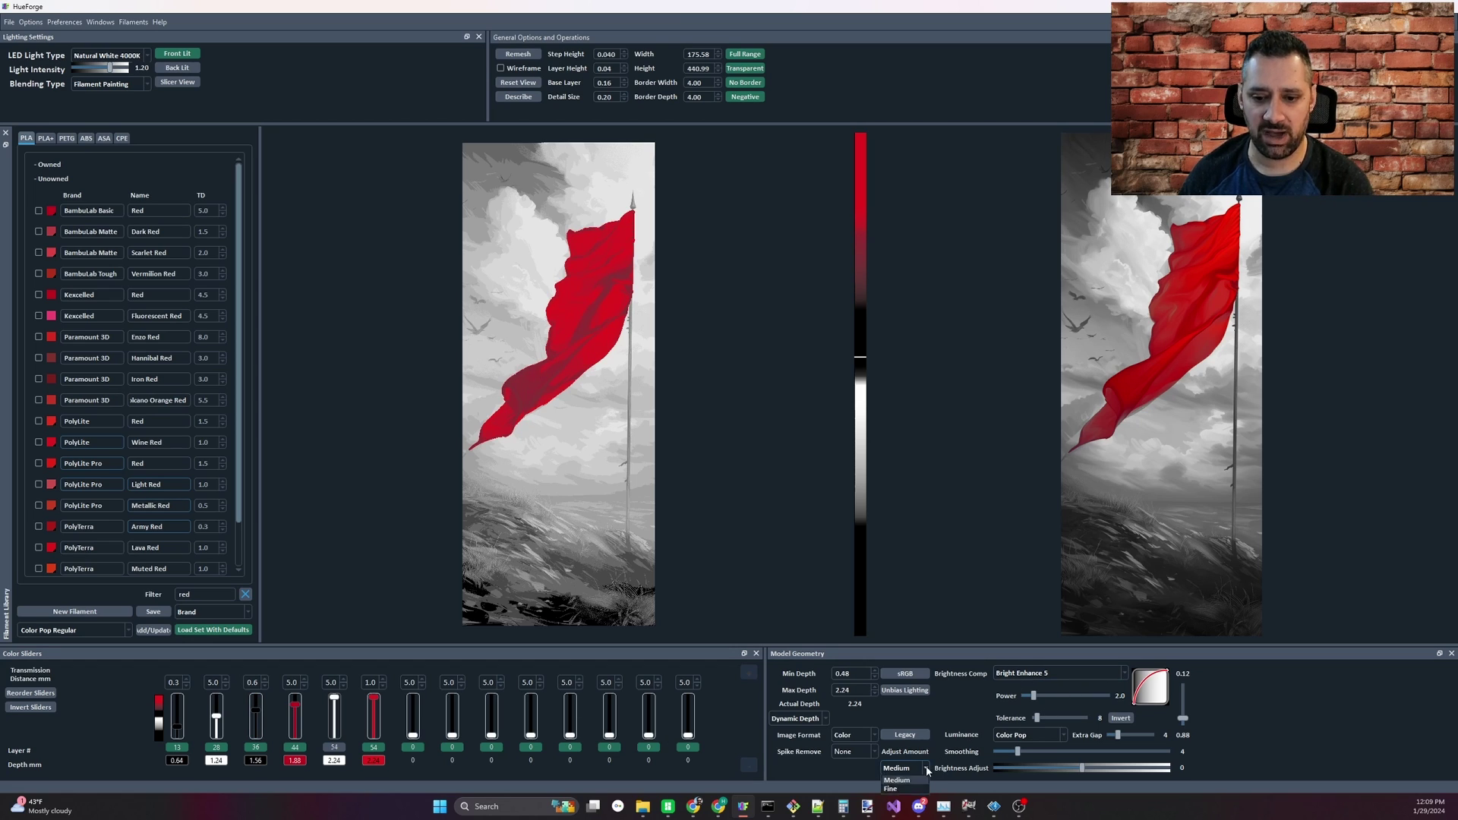
Switch the adjust amount to Fine and lower the brightness compensation power to about 1.79
left_click(893, 781)
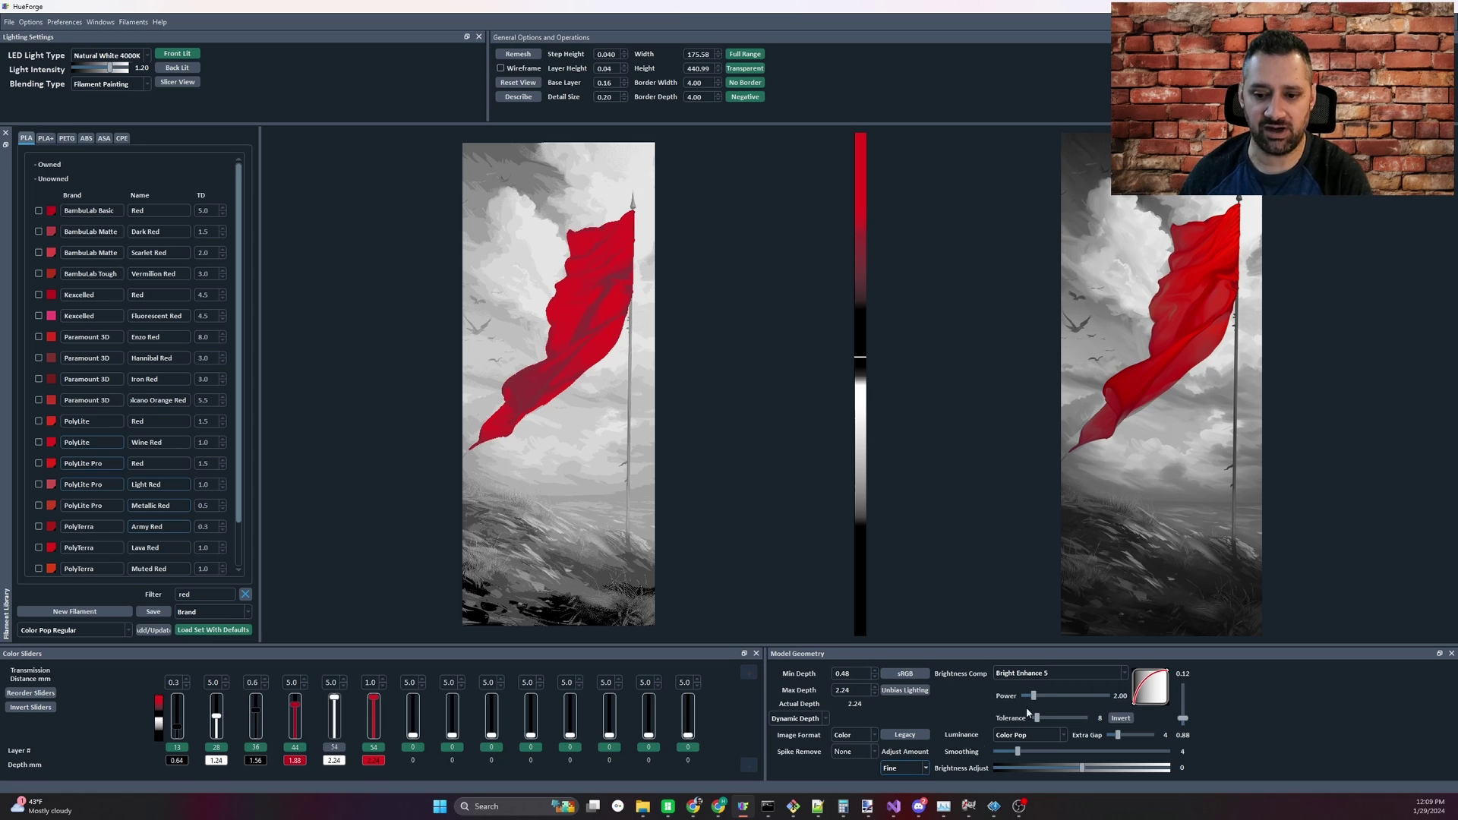
scroll(1036, 696, "down", 4)
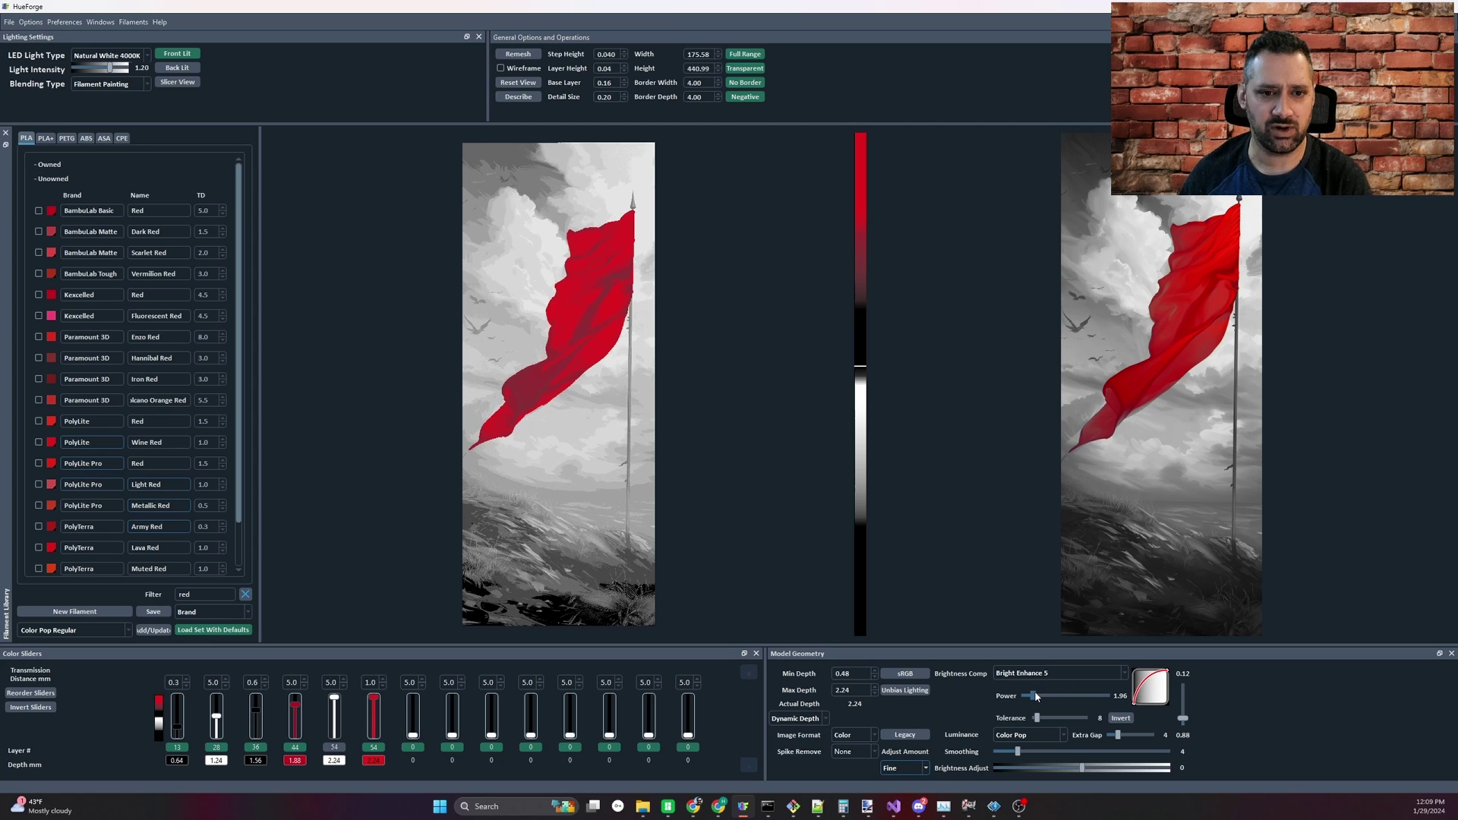
scroll(1035, 697, "down", 4)
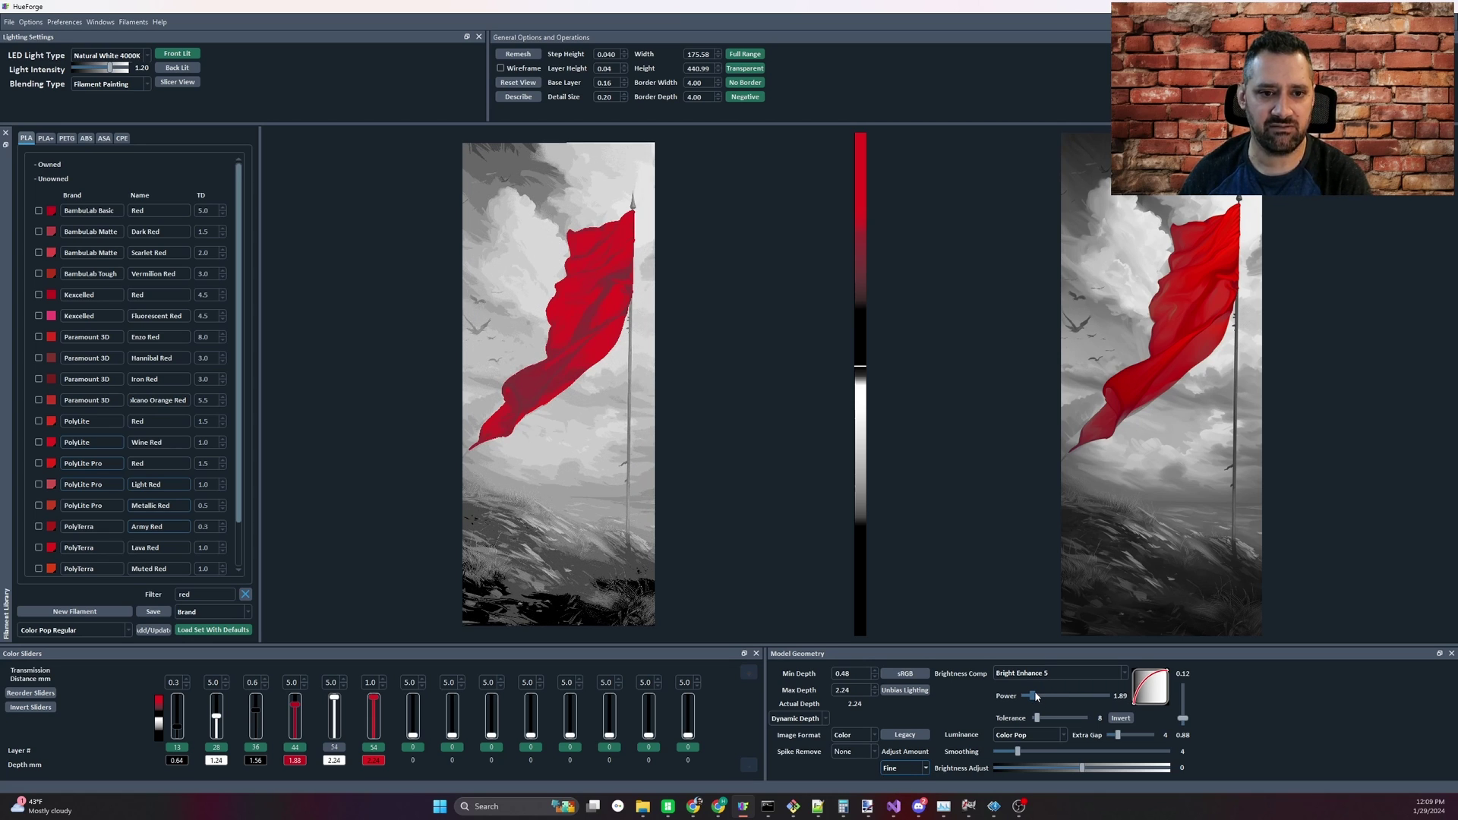
scroll(1036, 697, "down", 4)
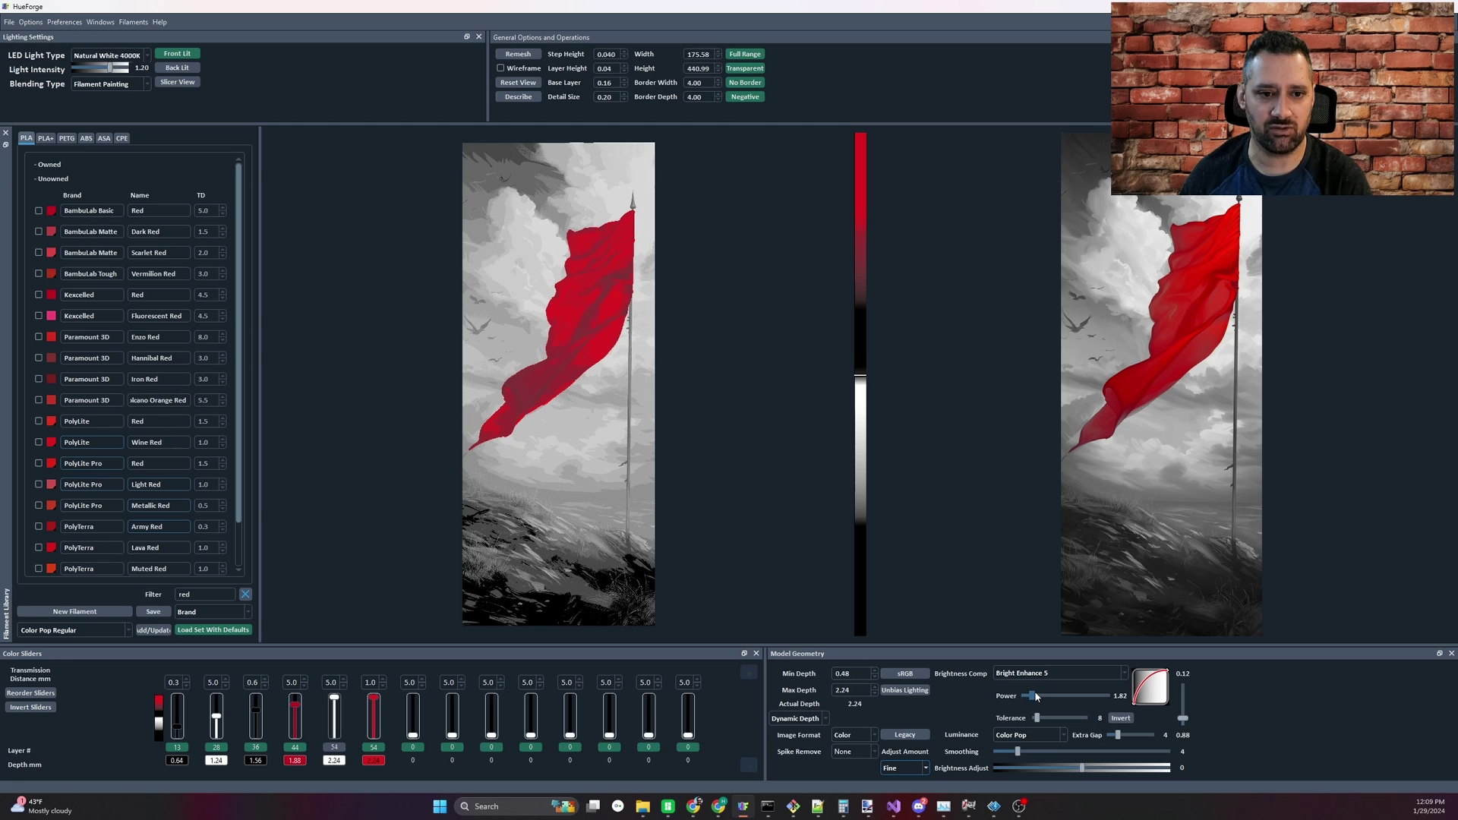
scroll(1036, 697, "down", 1)
Raise the brightness compensation power to 2.05 and the base black slider to 0.72 mm
scroll(1035, 698, "up", 5)
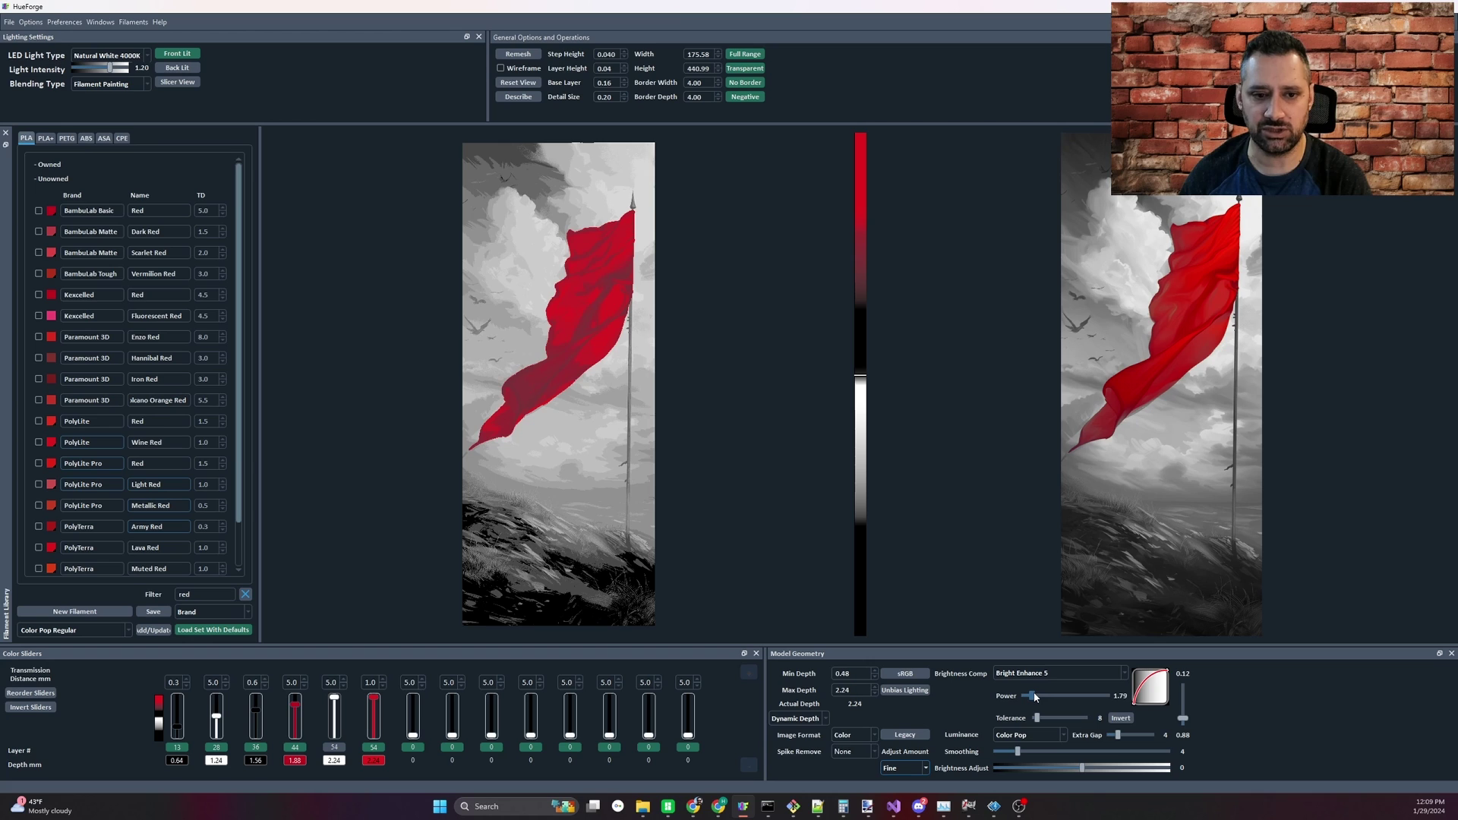
scroll(1029, 695, "up", 2)
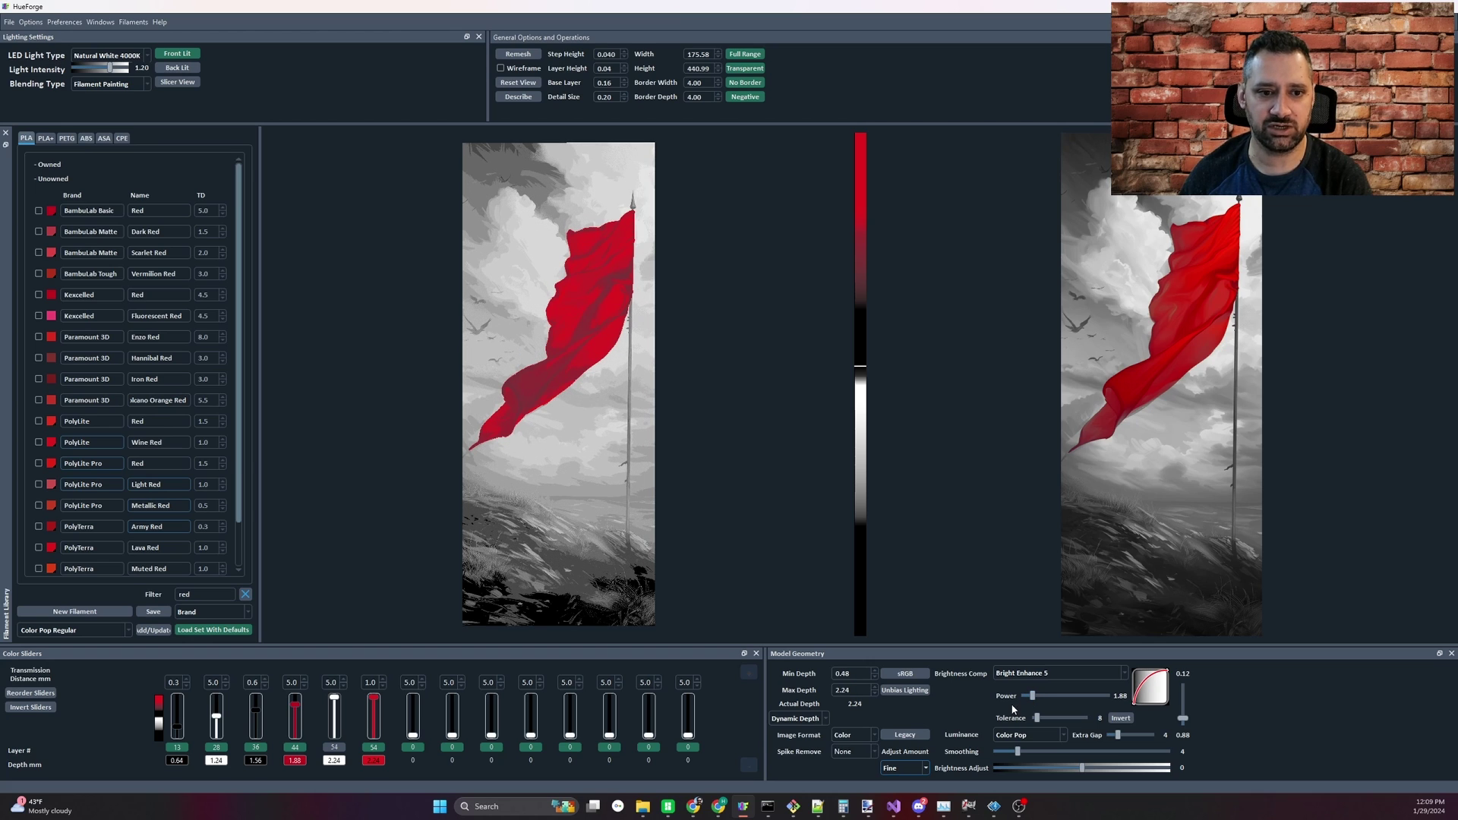
scroll(1036, 696, "up", 2)
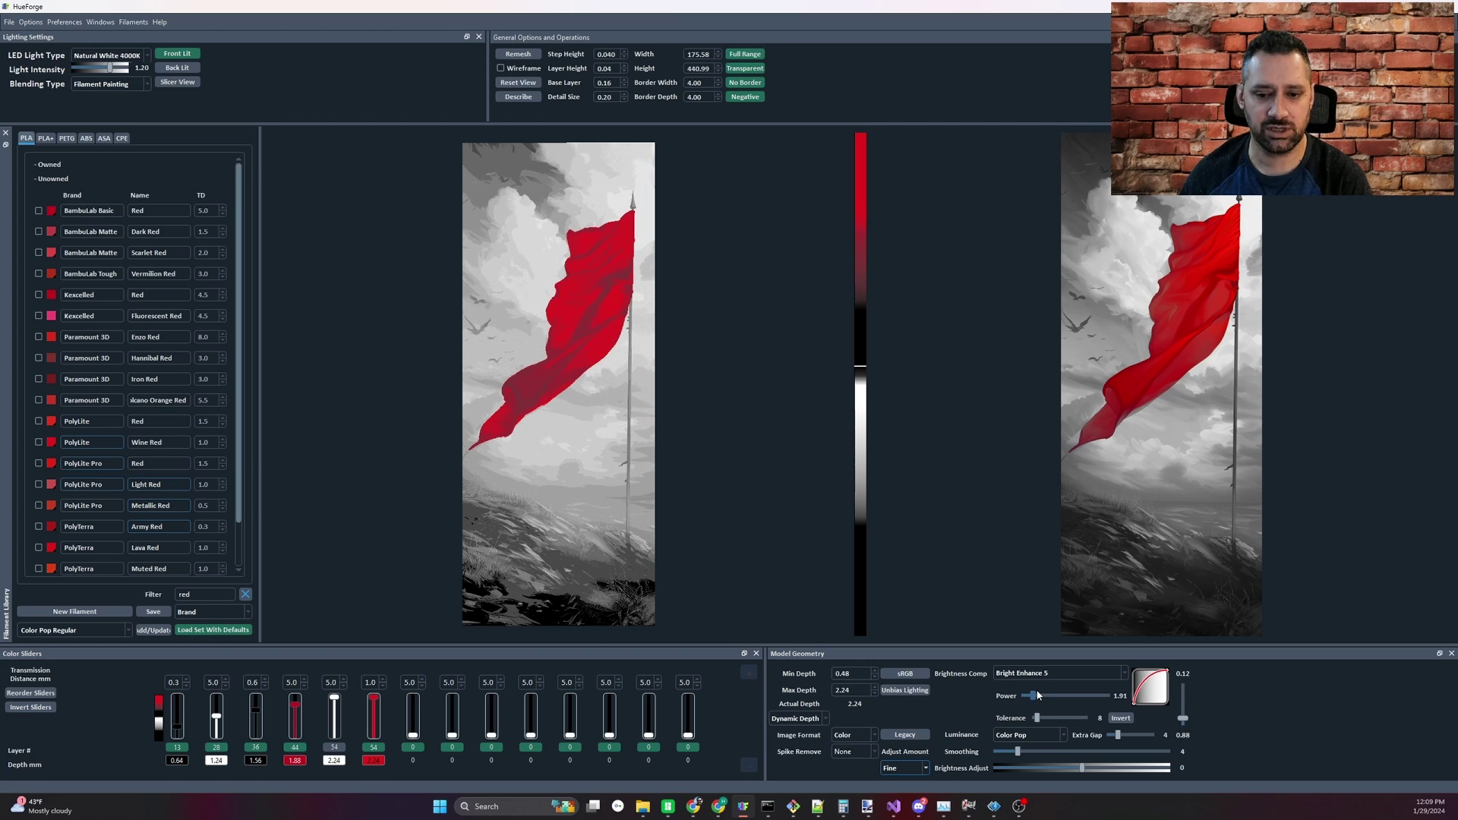
scroll(1038, 691, "up", 4)
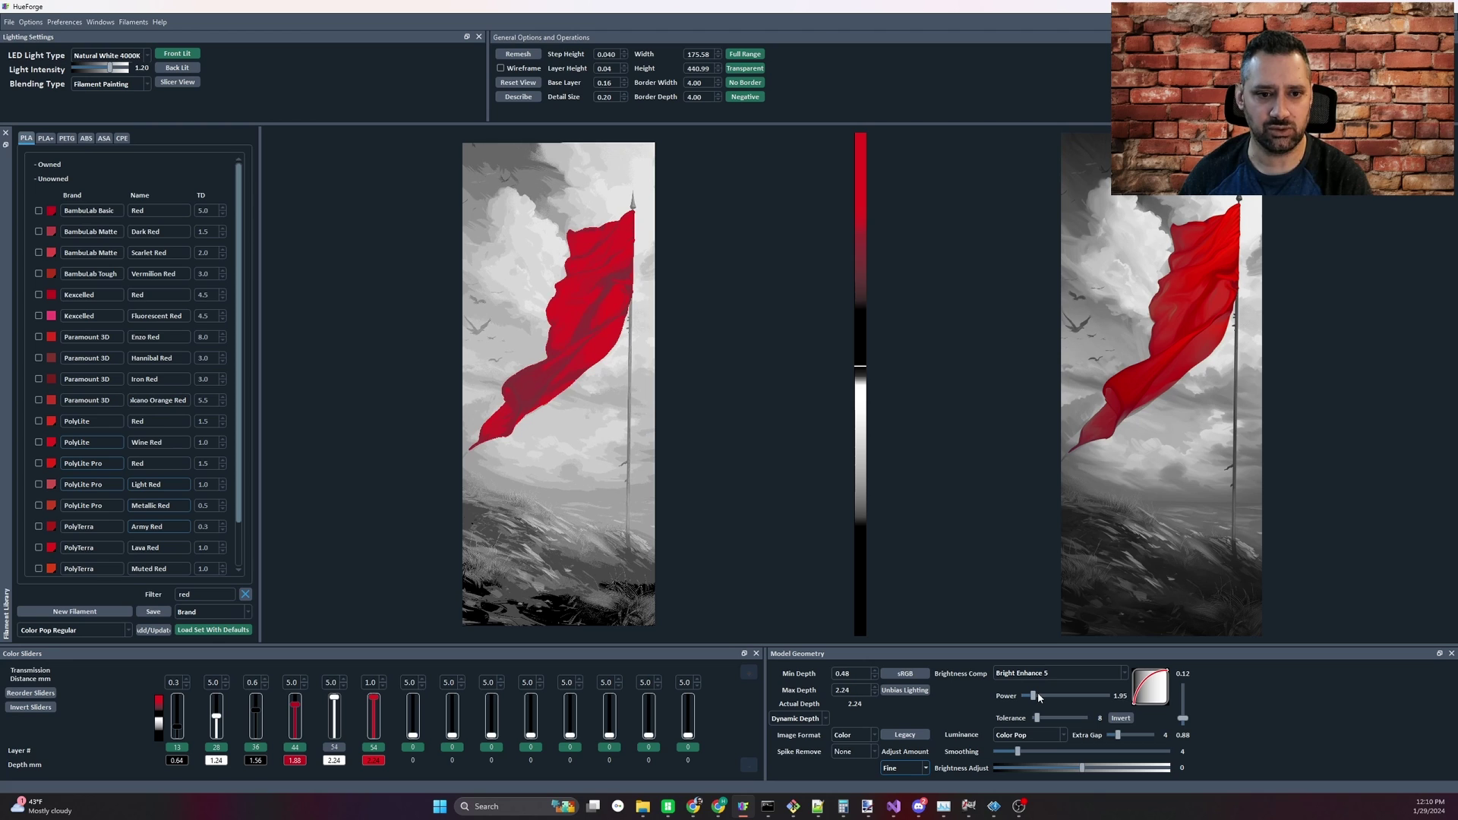
scroll(1037, 694, "up", 3)
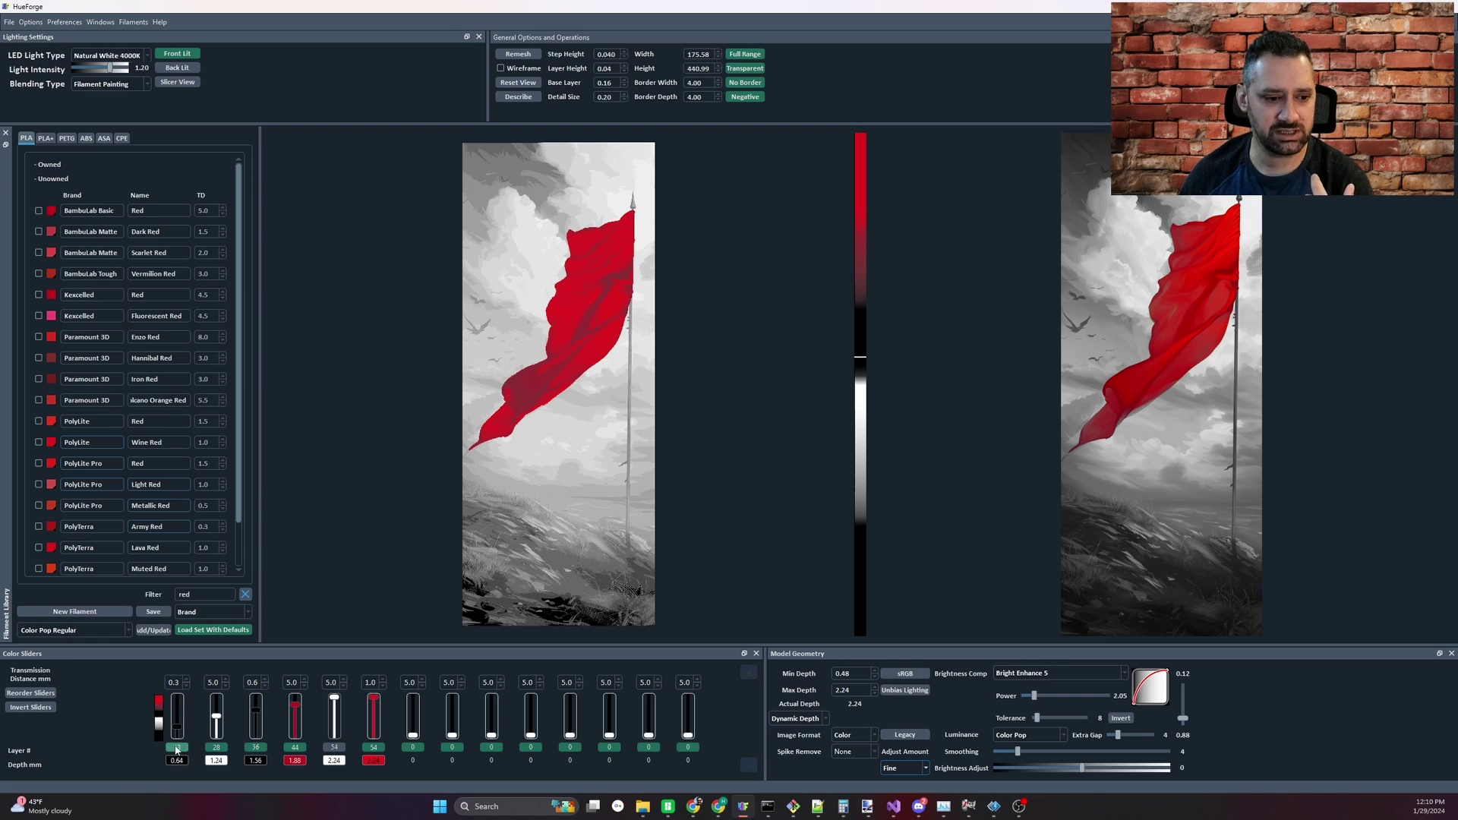
scroll(179, 733, "up", 2)
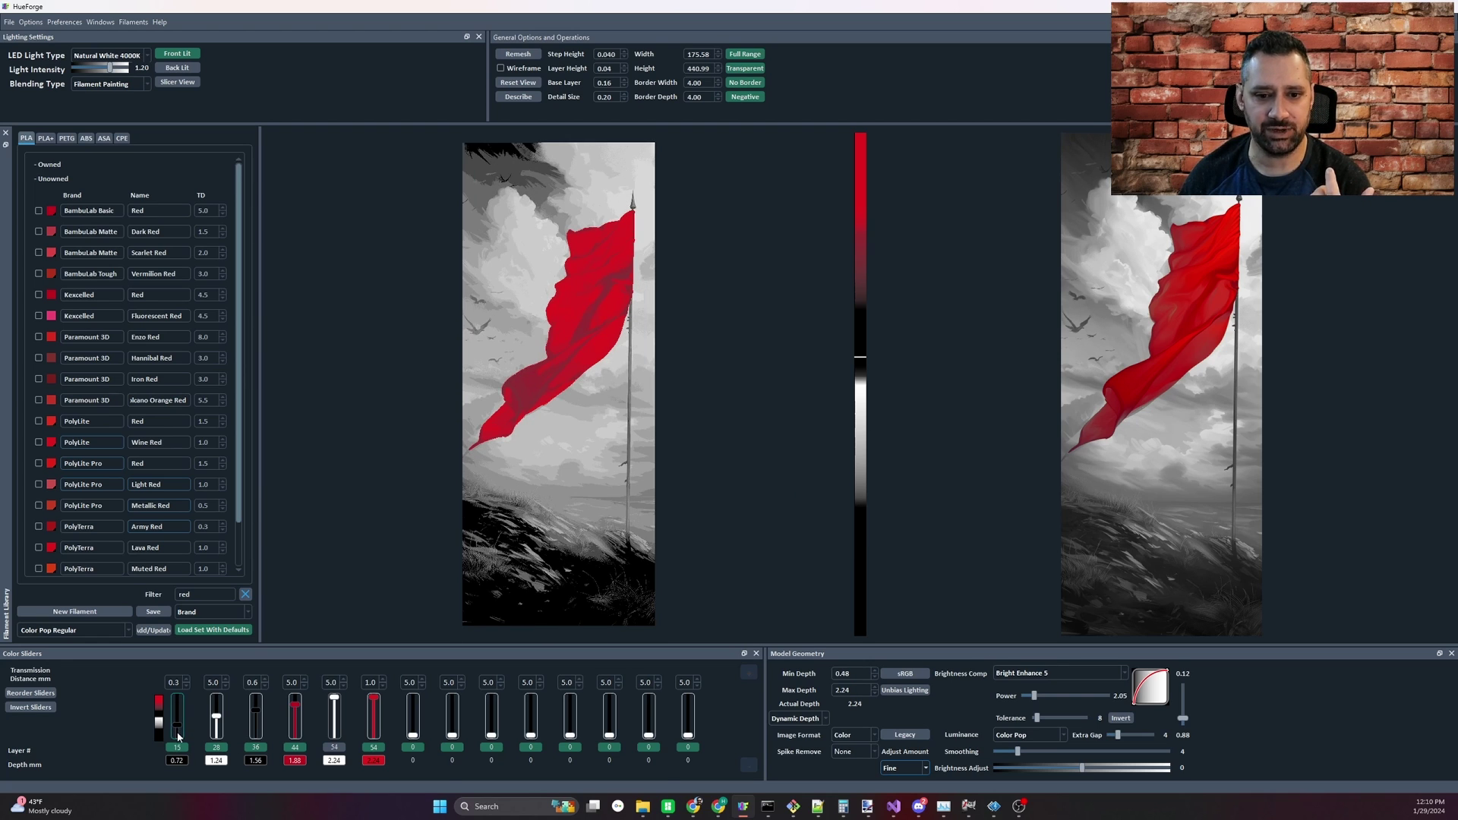
Change the brightness compensation to Cosine Enhance 1 with power 1.99 and a curve balance of 0.31 / 0.69
left_click(1125, 674)
scroll(1069, 703, "down", 5)
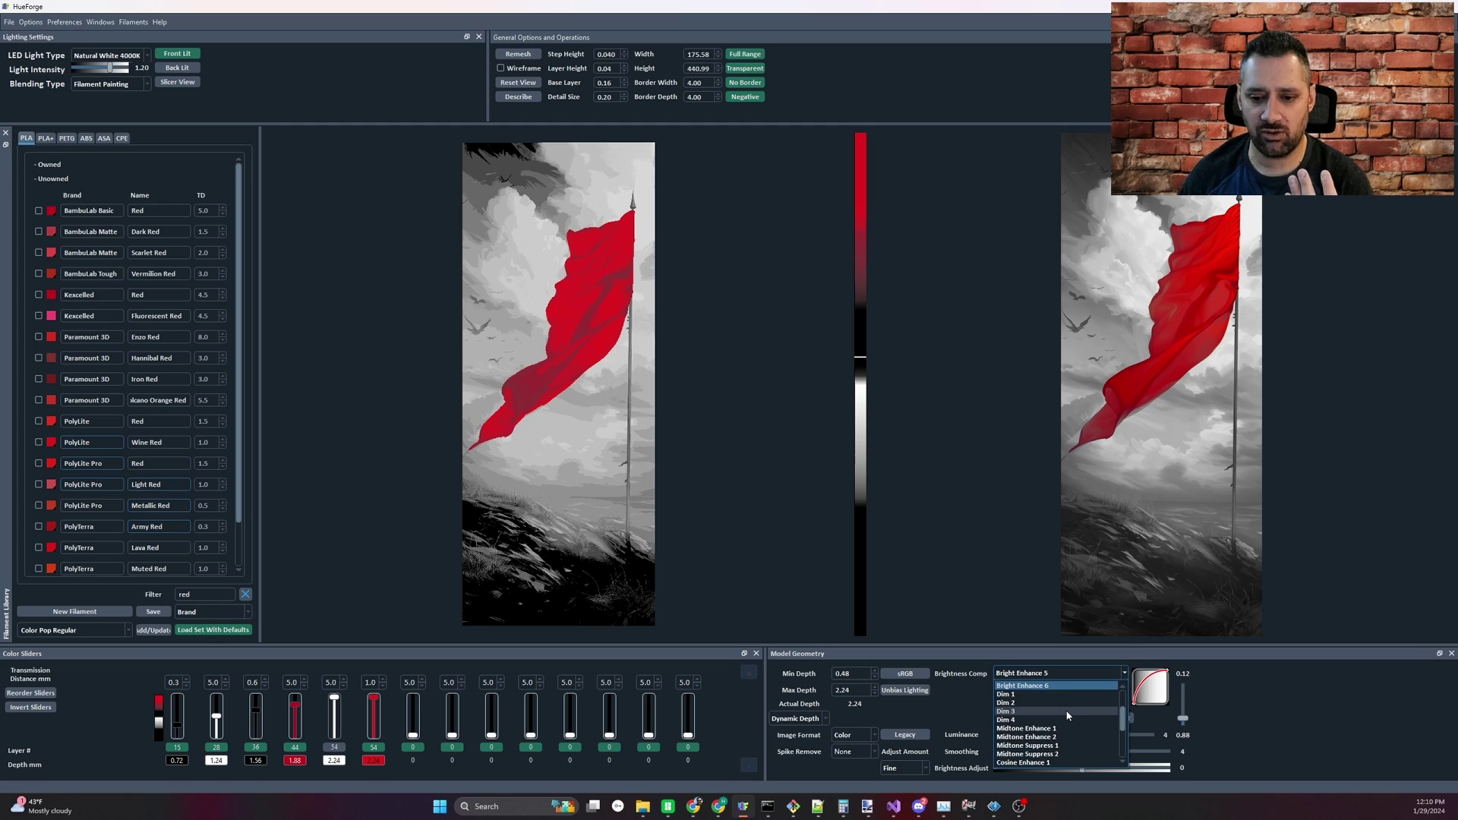
left_click(1053, 711)
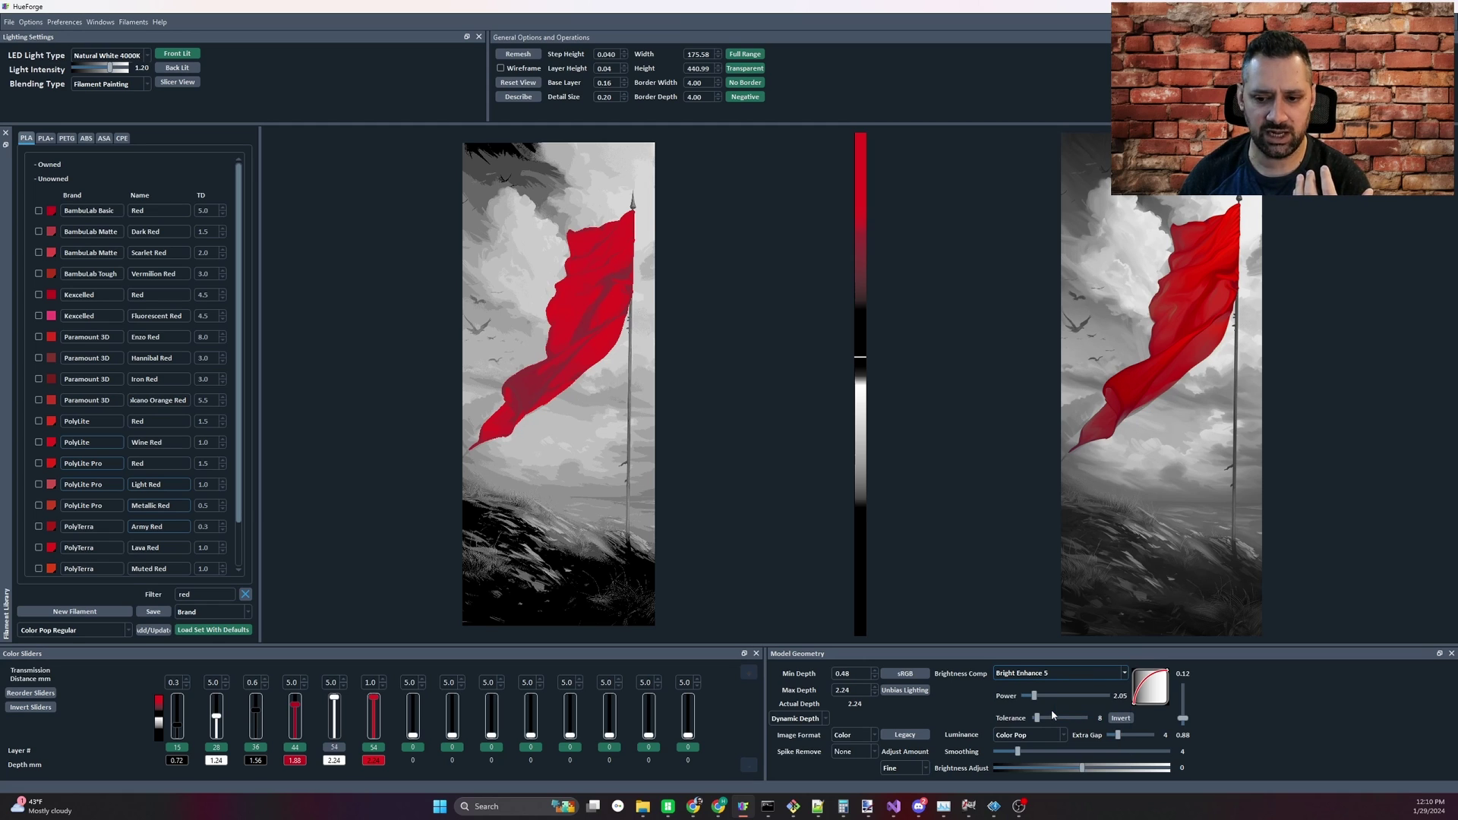
left_click_drag(1039, 697, 1034, 697)
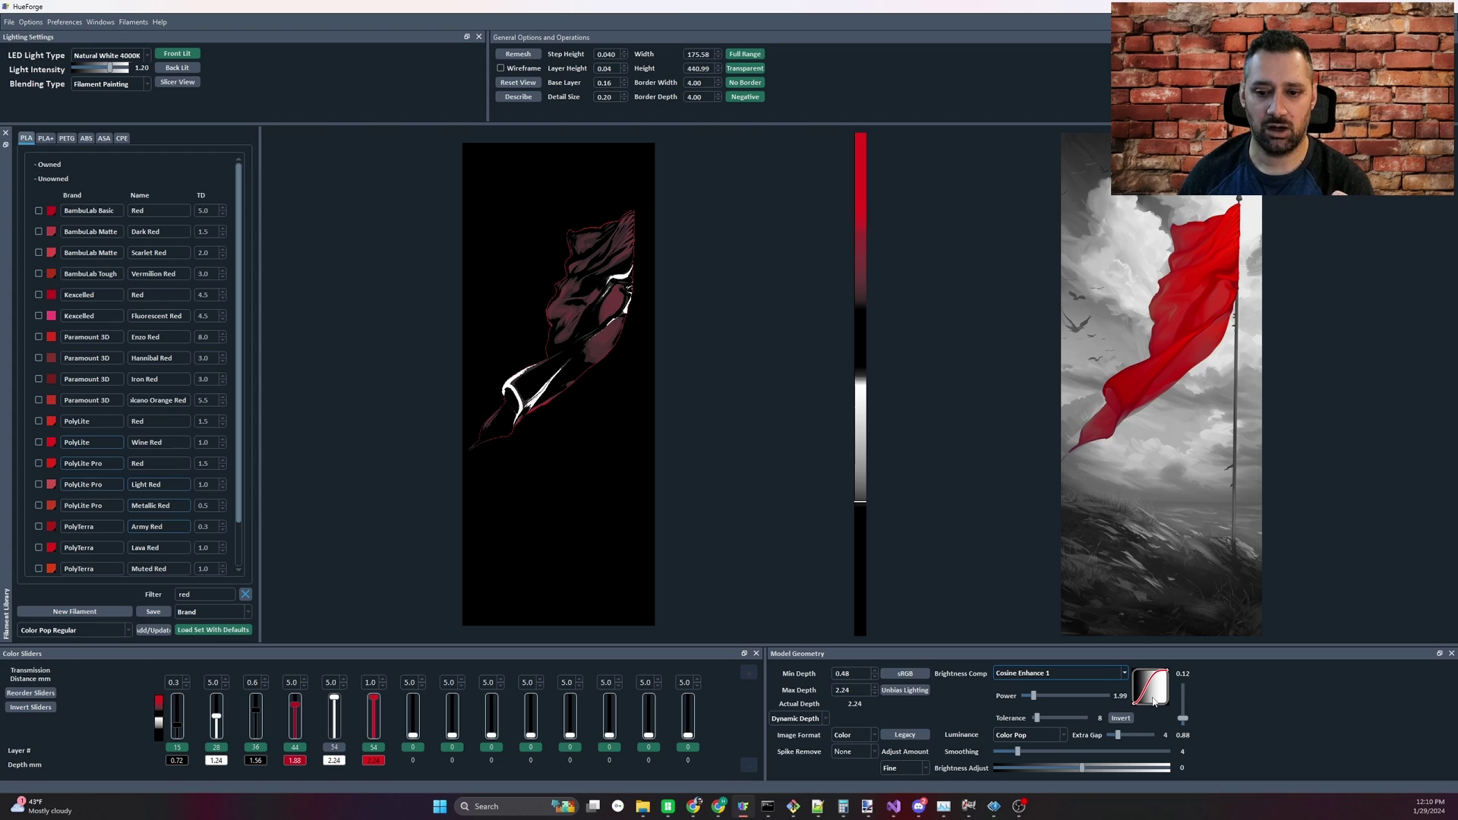
left_click_drag(1186, 718, 1183, 713)
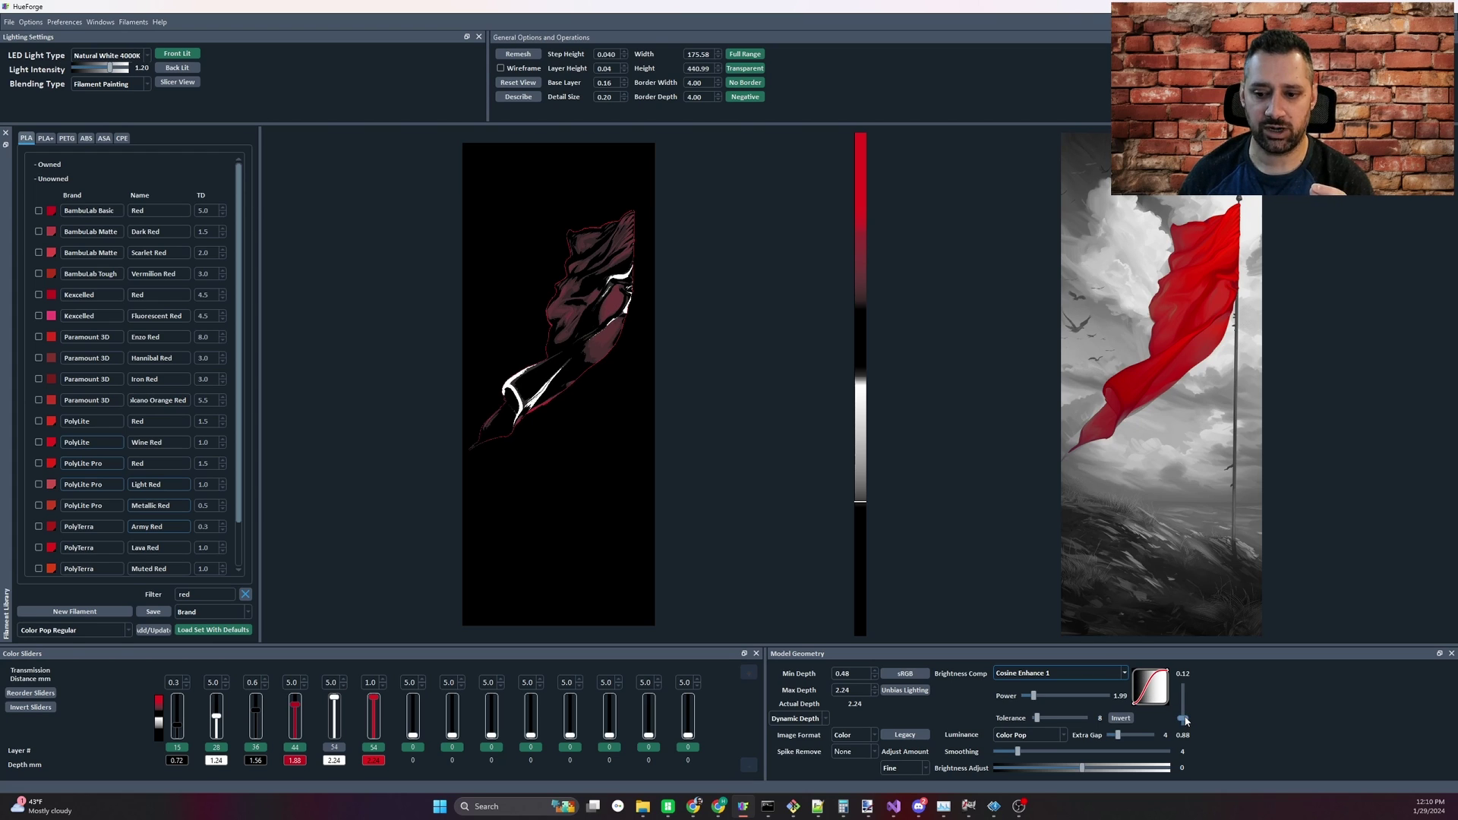
left_click_drag(1183, 713, 1183, 713)
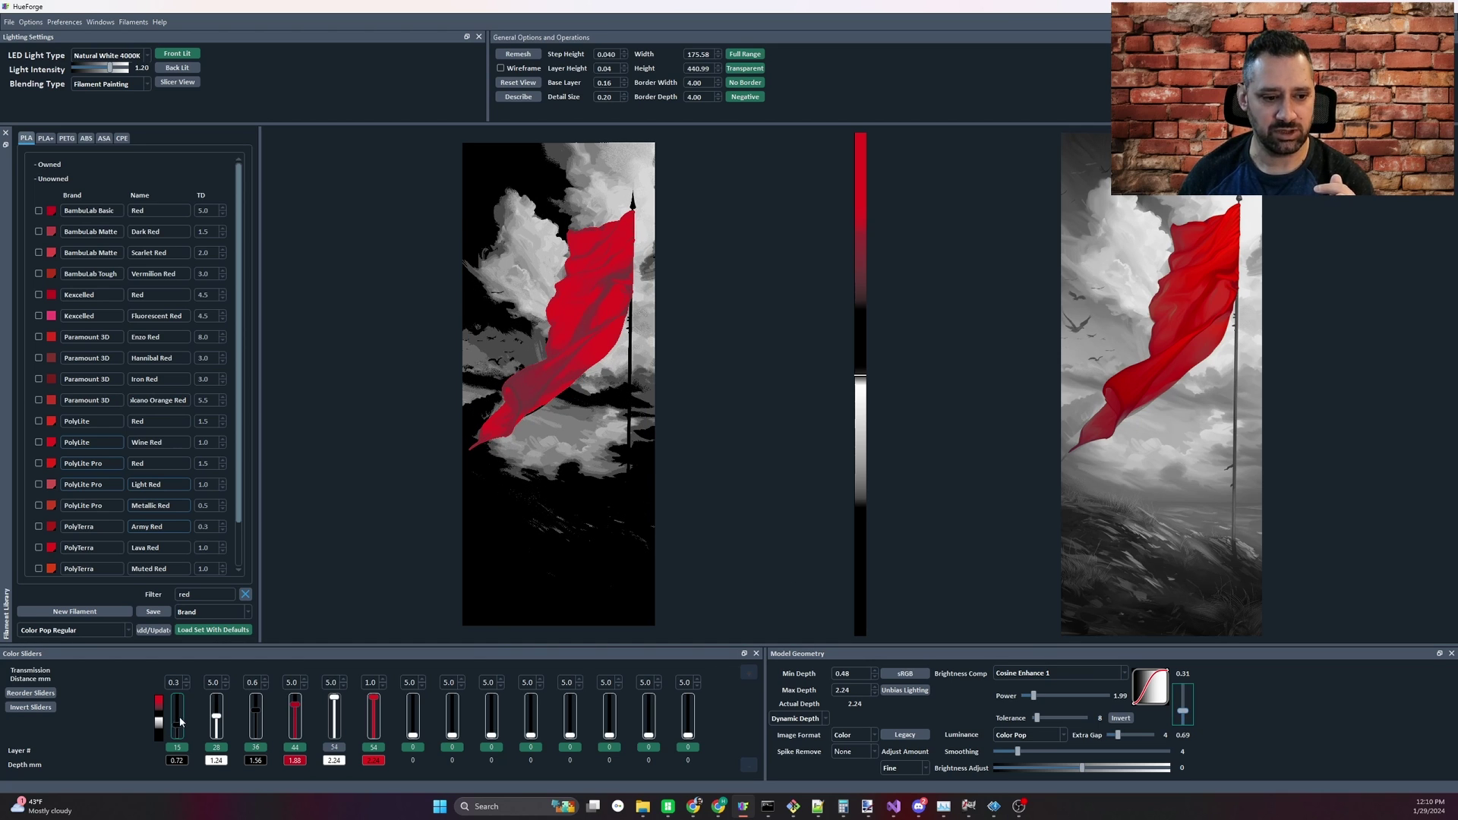
Set the base black slider to 0.52 mm, the upper black slider to 1.52 mm and the original red slider to 1.92 mm
left_click_drag(183, 730, 183, 733)
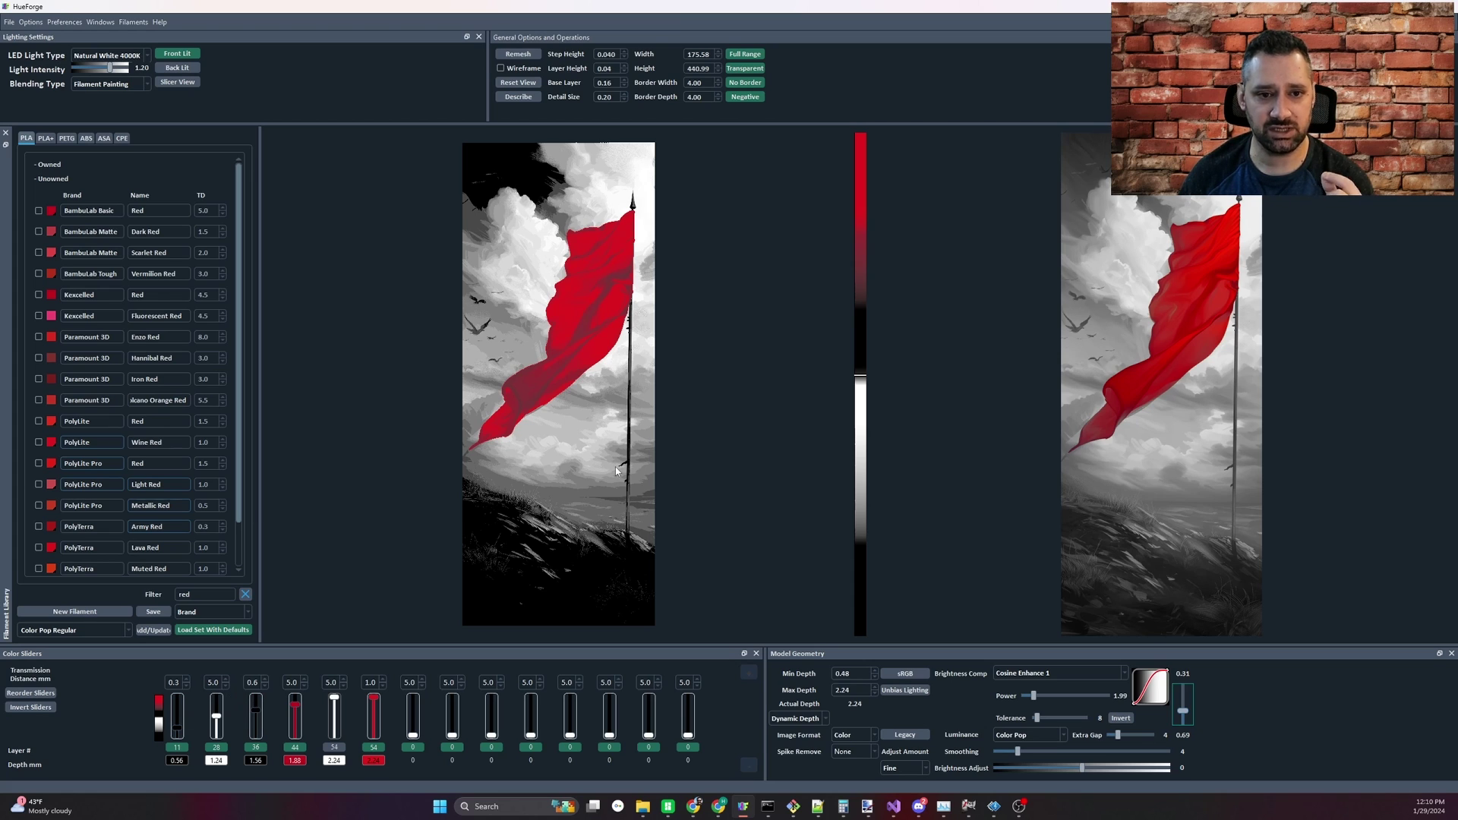
left_click_drag(256, 704, 256, 706)
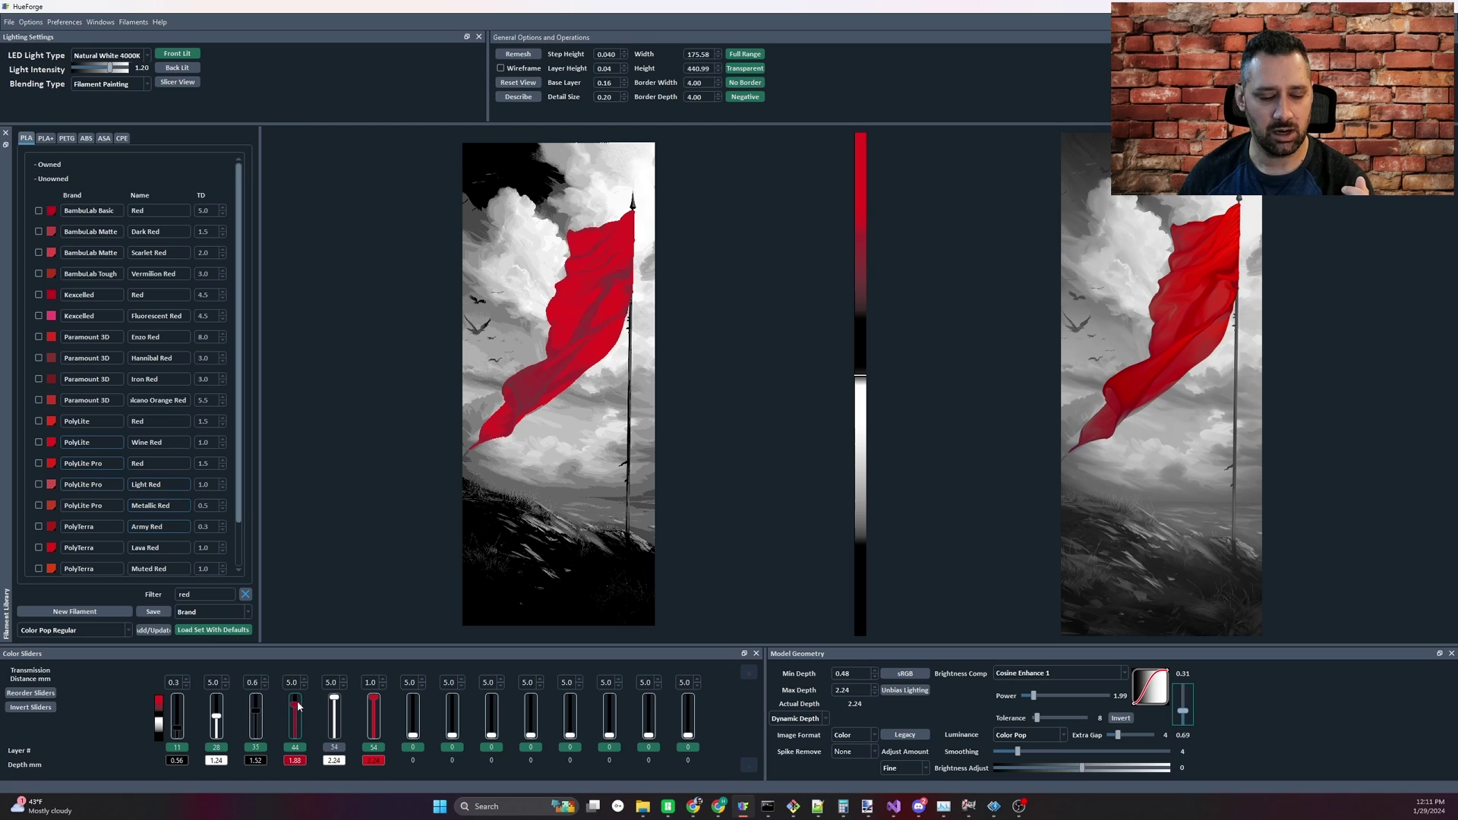
scroll(296, 708, "up", 1)
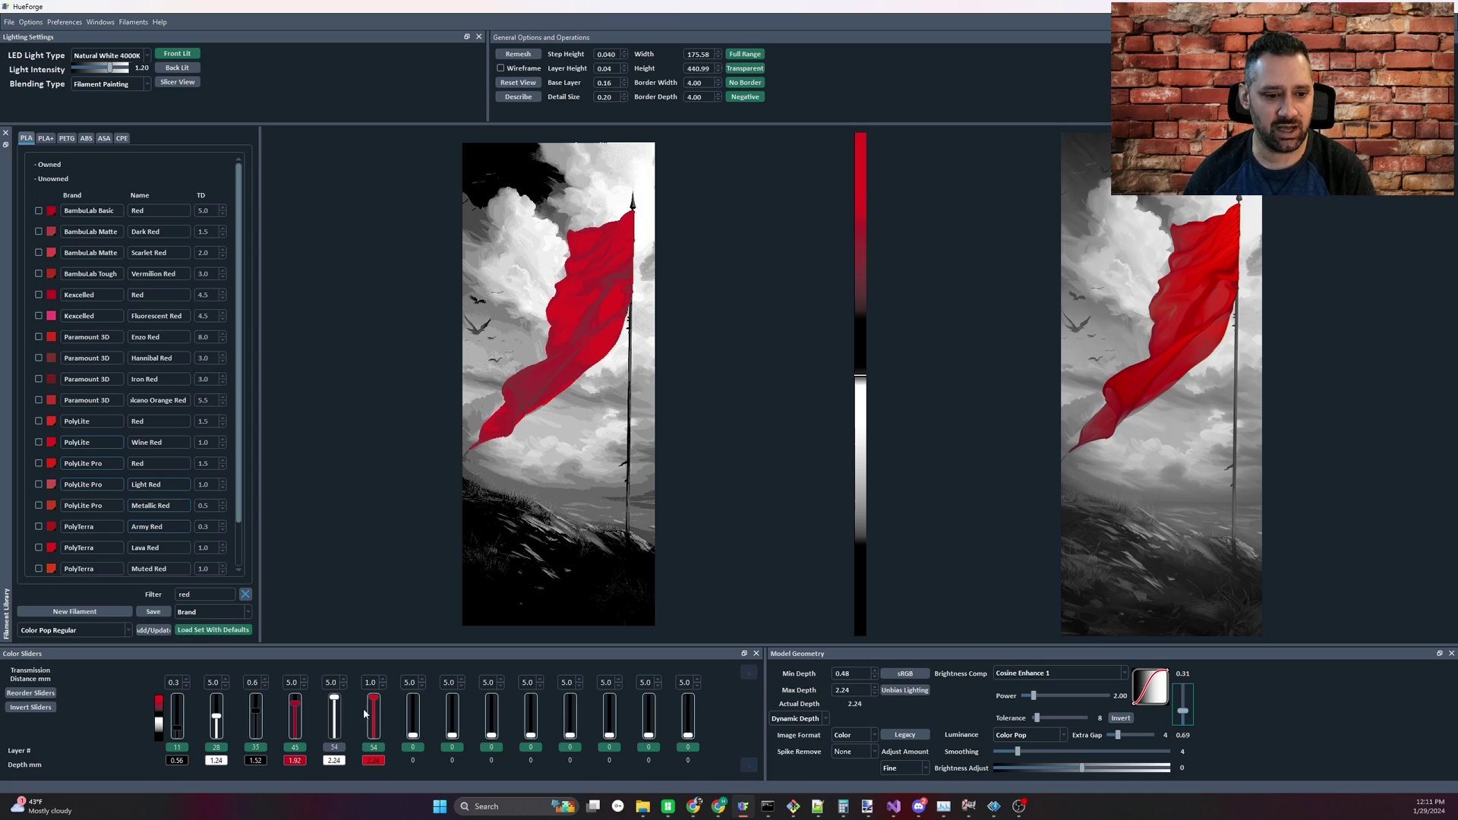
left_click_drag(177, 729, 180, 734)
Try a curve balance of 0.32 / 0.68, then return it to 0.31 / 0.69
scroll(180, 734, "up", 1)
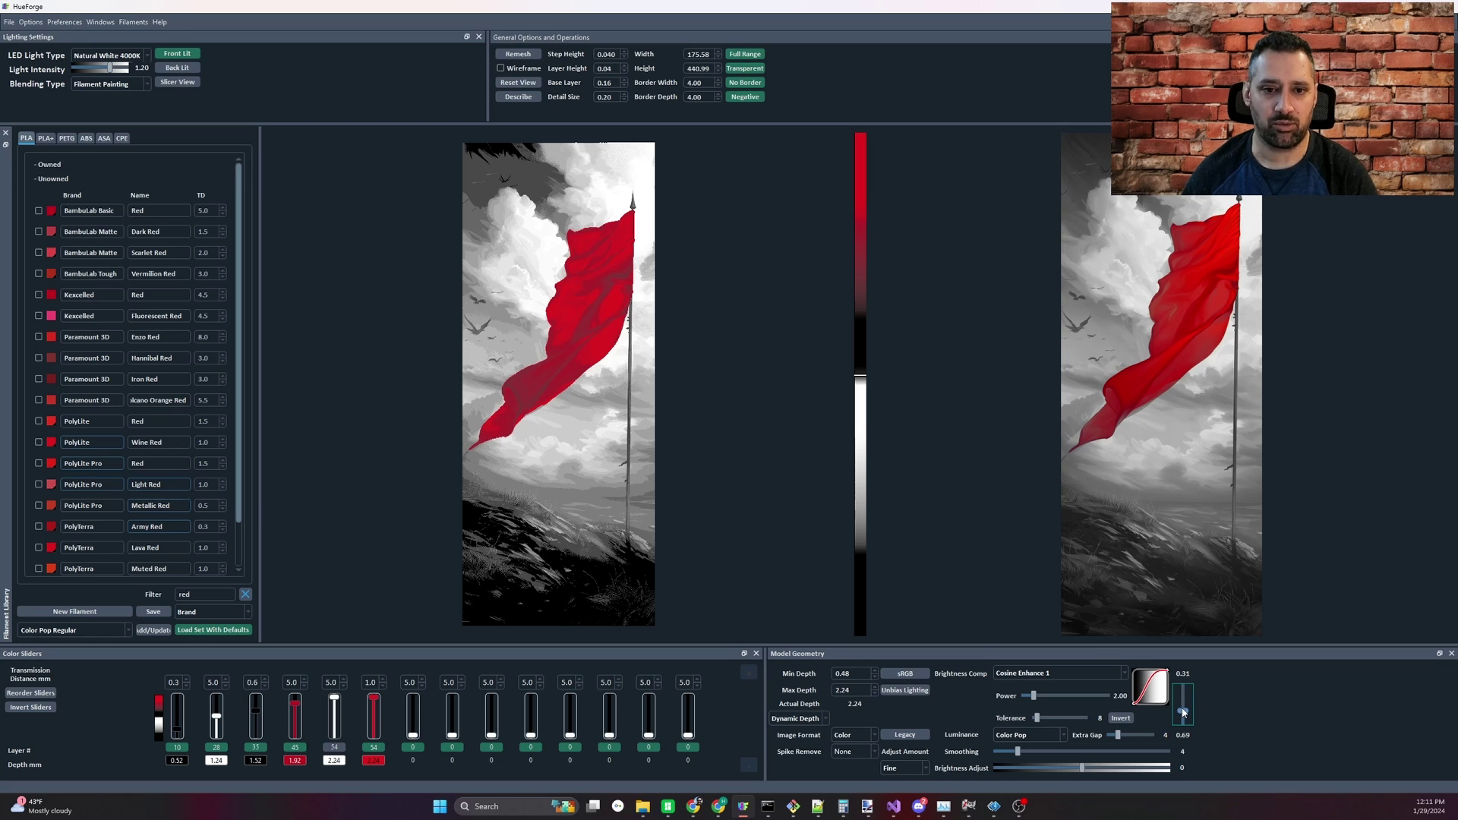
scroll(1182, 713, "up", 1)
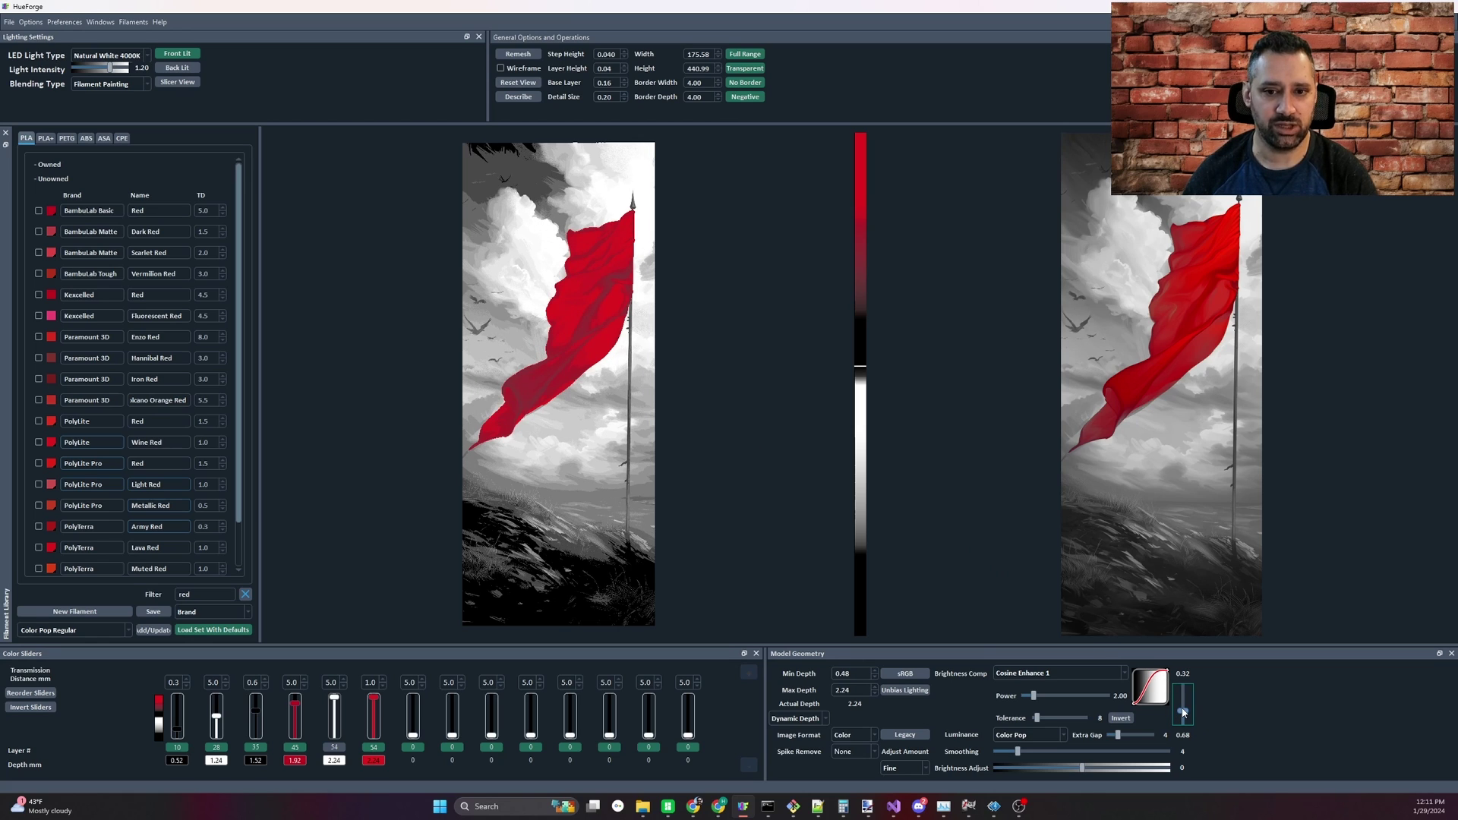
scroll(1183, 712, "down", 1)
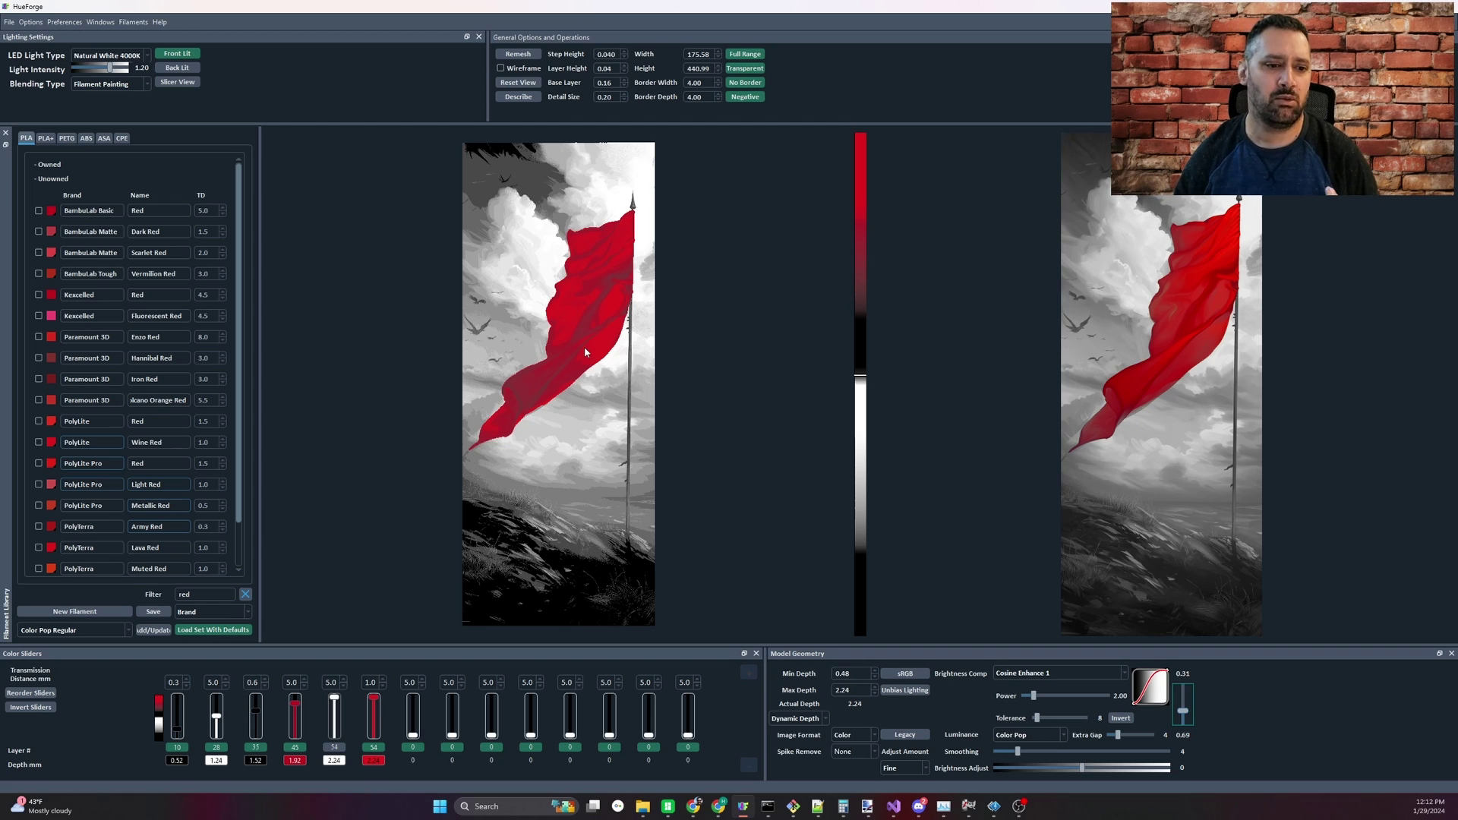
Filter the filament library for blue and add BambuLab Basic Blue to the first free color slider at 0.64 mm
left_click_drag(215, 593, 162, 597)
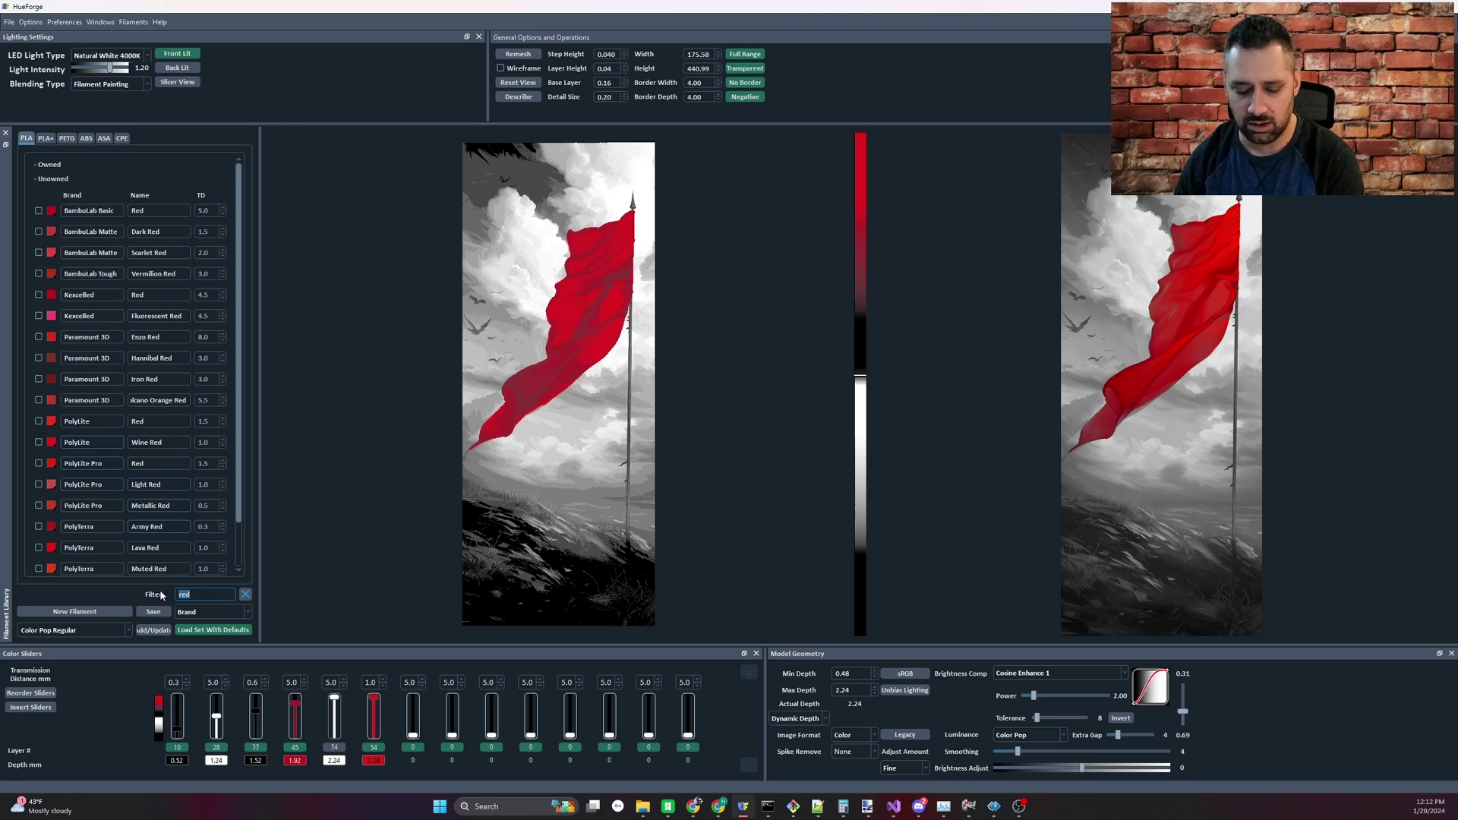
type("bleu")
key("BackSpace")
key("BackSpace")
type("ue")
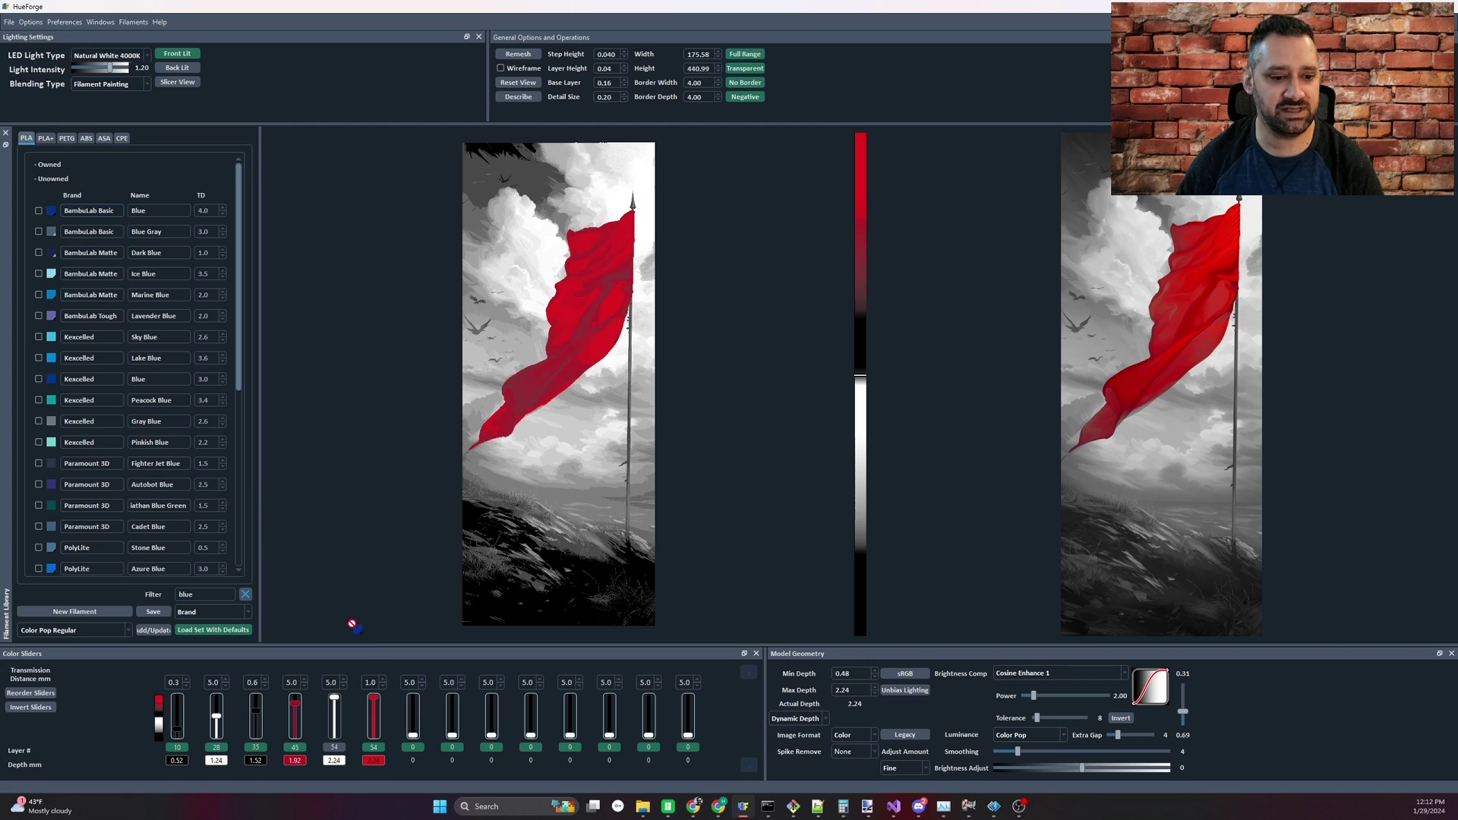
left_click(410, 735)
left_click_drag(410, 735, 410, 723)
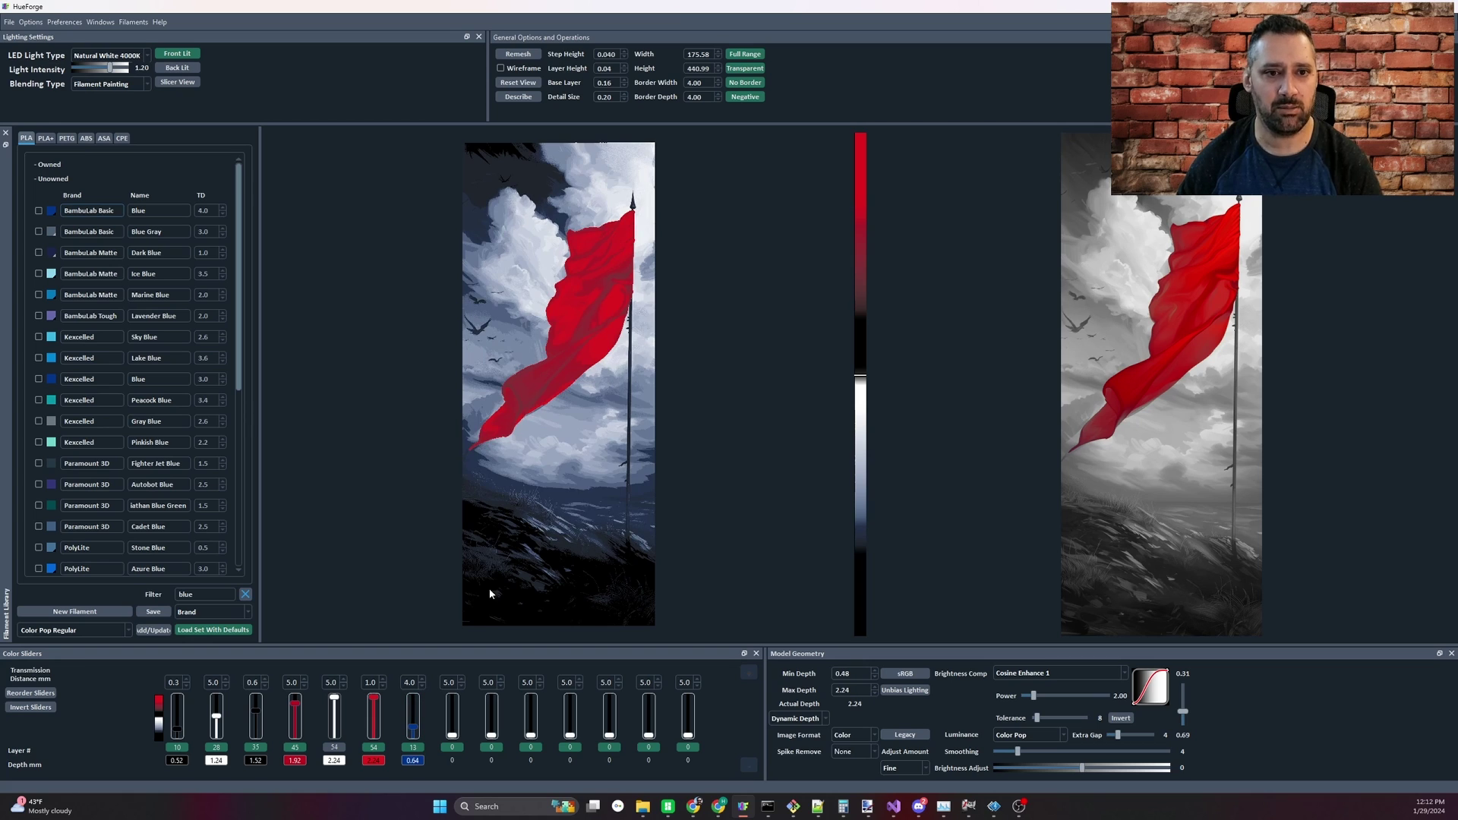
Try the base black slider at 0.48 mm with Kexcelled Sky Blue on the next free slider at 0.76 mm
left_click(177, 731)
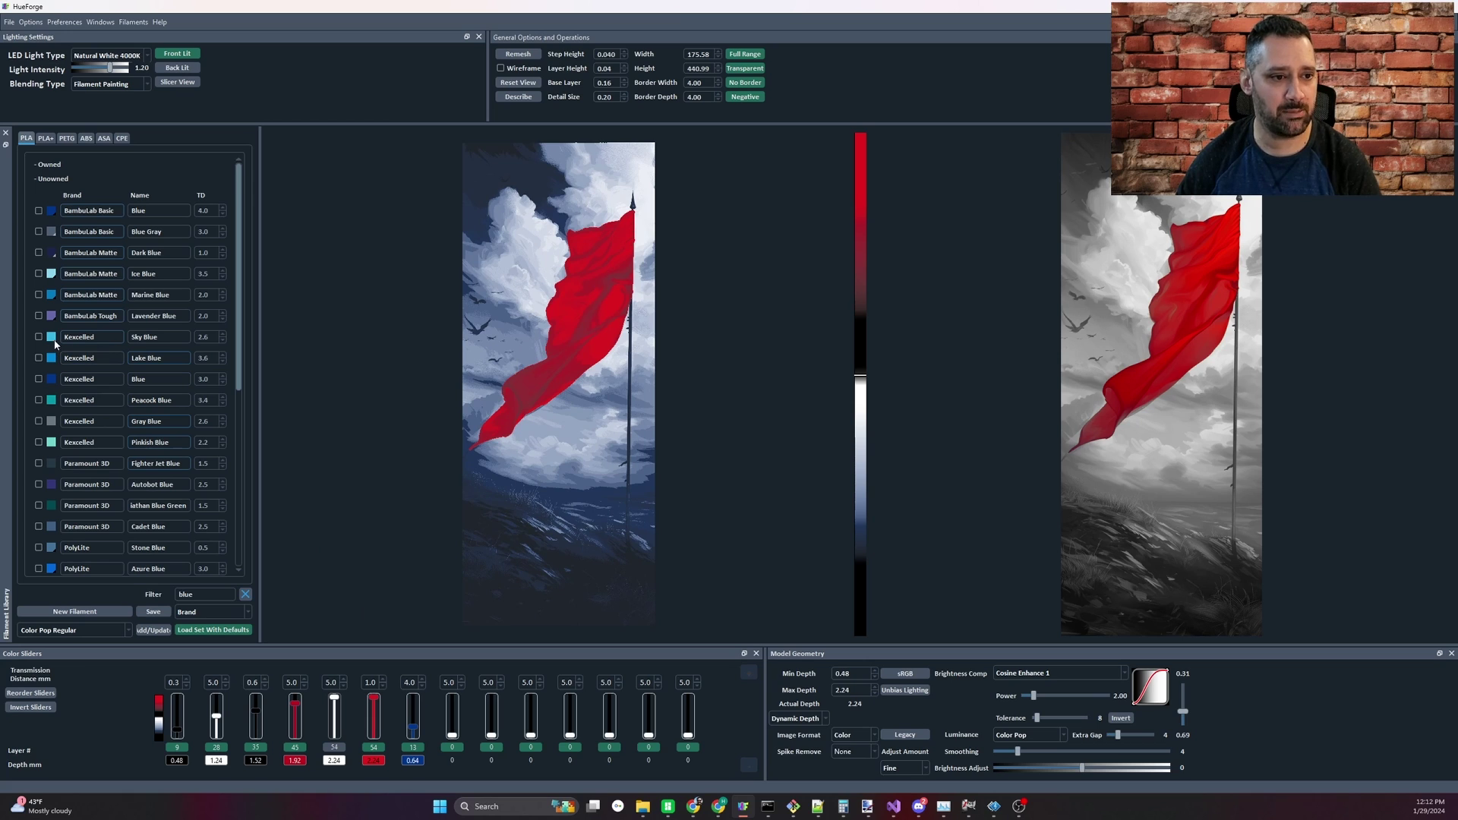
left_click_drag(52, 342, 453, 735)
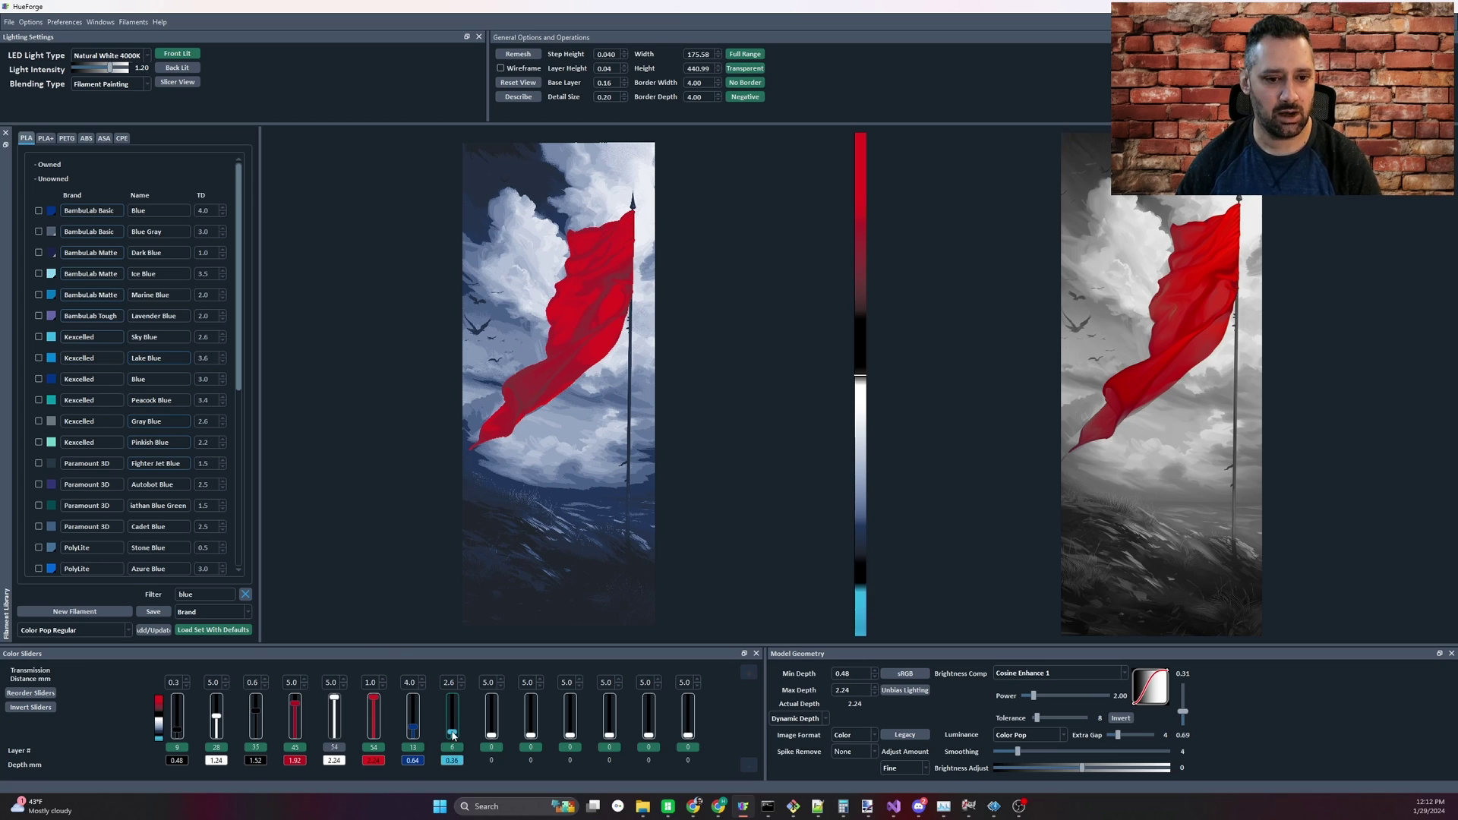
scroll(454, 735, "up", 2)
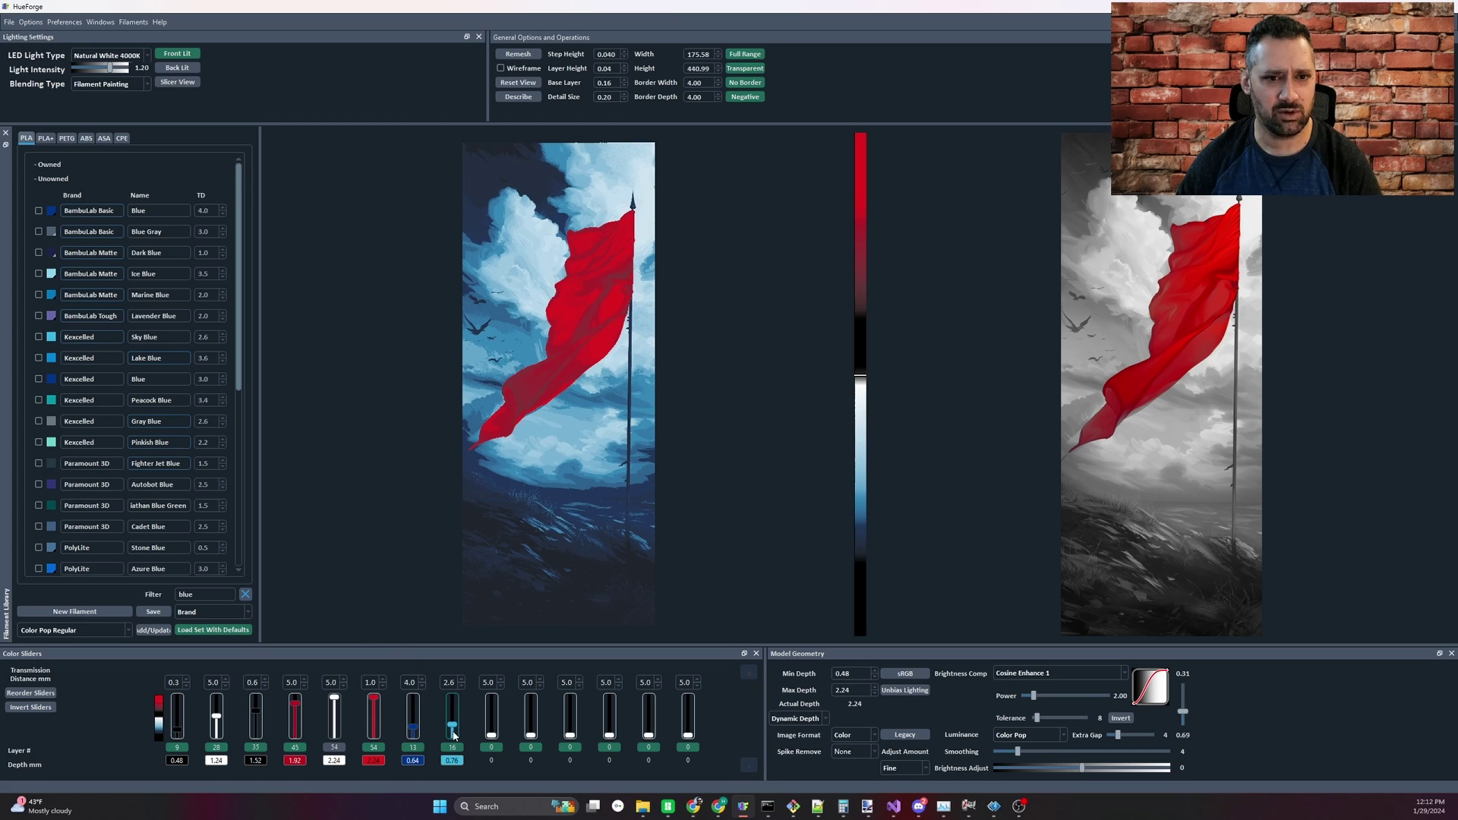
Assign BambuLab Matte Ice Blue to the slider after the dark blue at 0.8 mm and set the base black slider to 0.52 mm
left_click_drag(49, 276, 453, 731)
left_click_drag(456, 729, 456, 728)
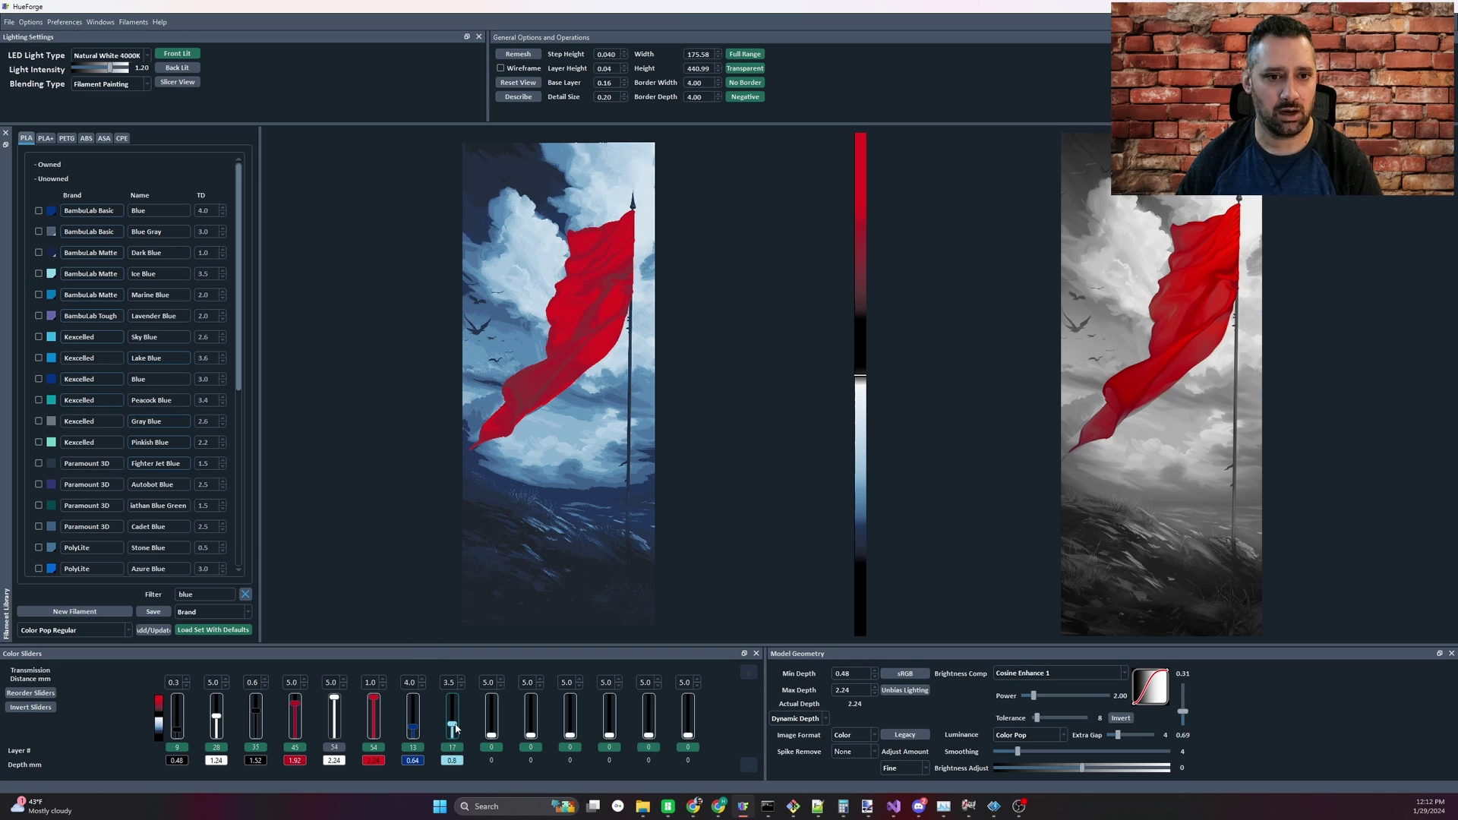
left_click_drag(177, 734, 177, 733)
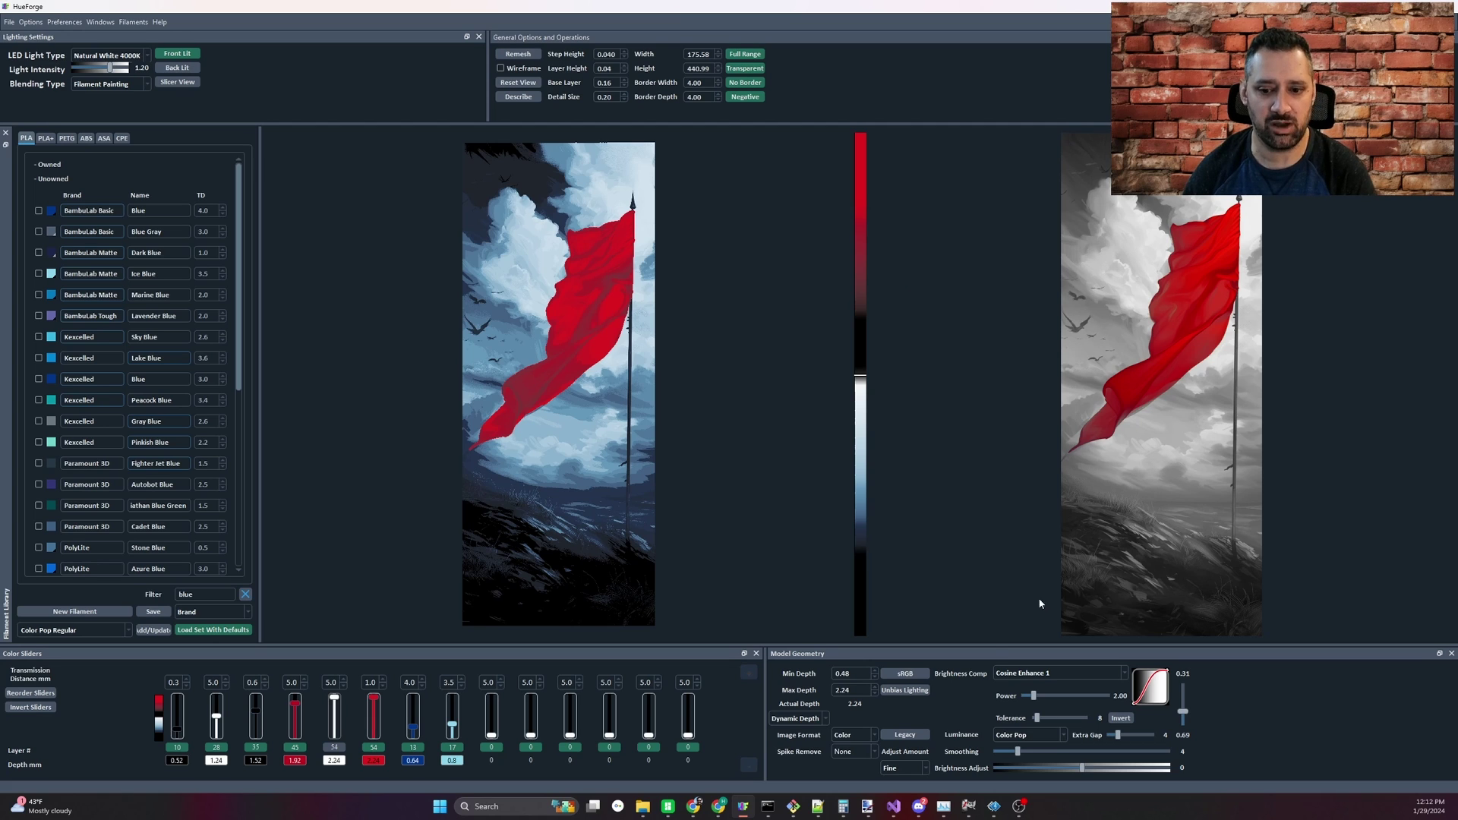
Compare the flag preview with the blue layers disabled and enabled, and reorder the color sliders by depth
left_click(412, 747)
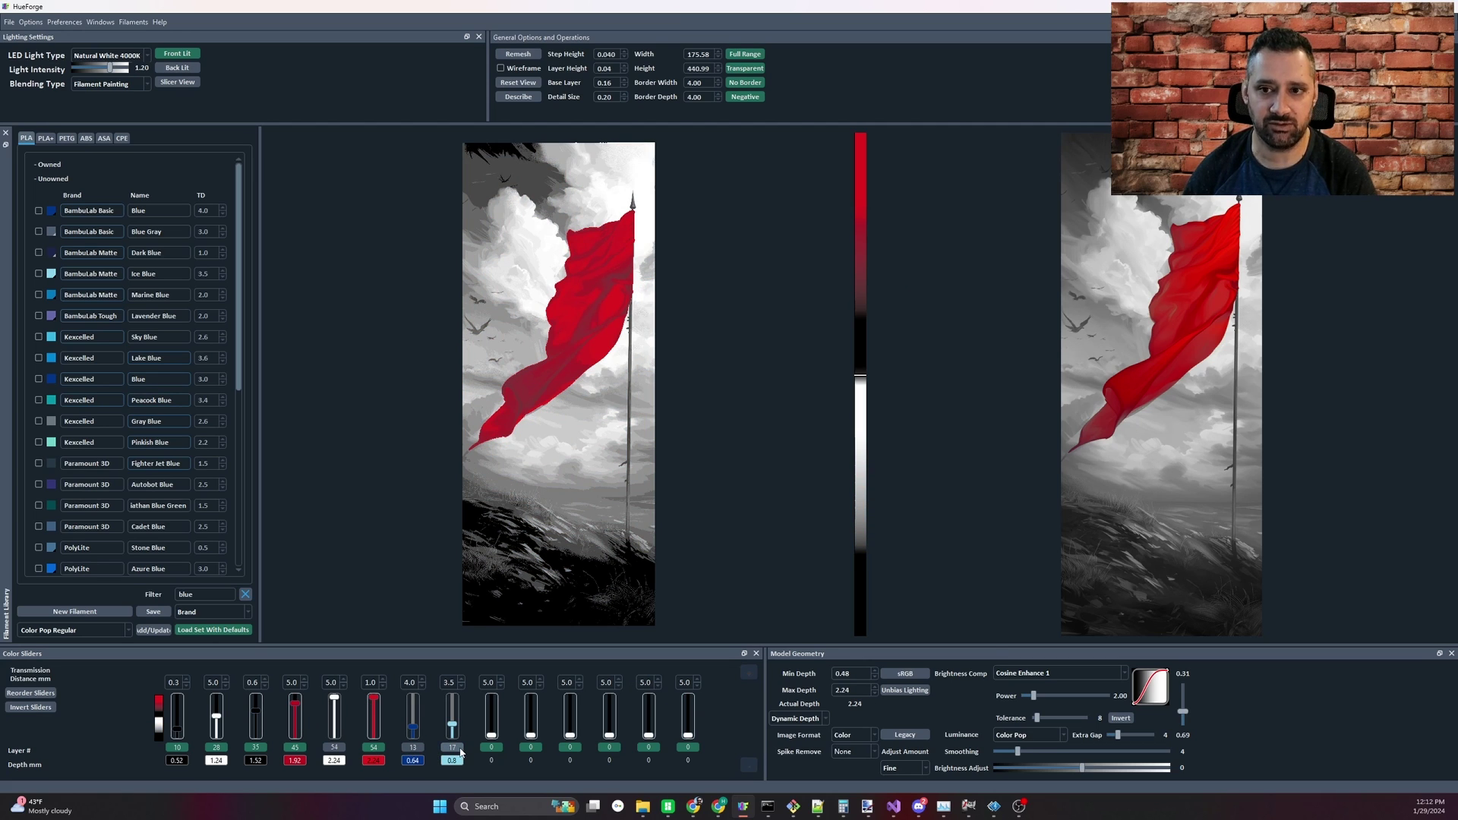
left_click(413, 748)
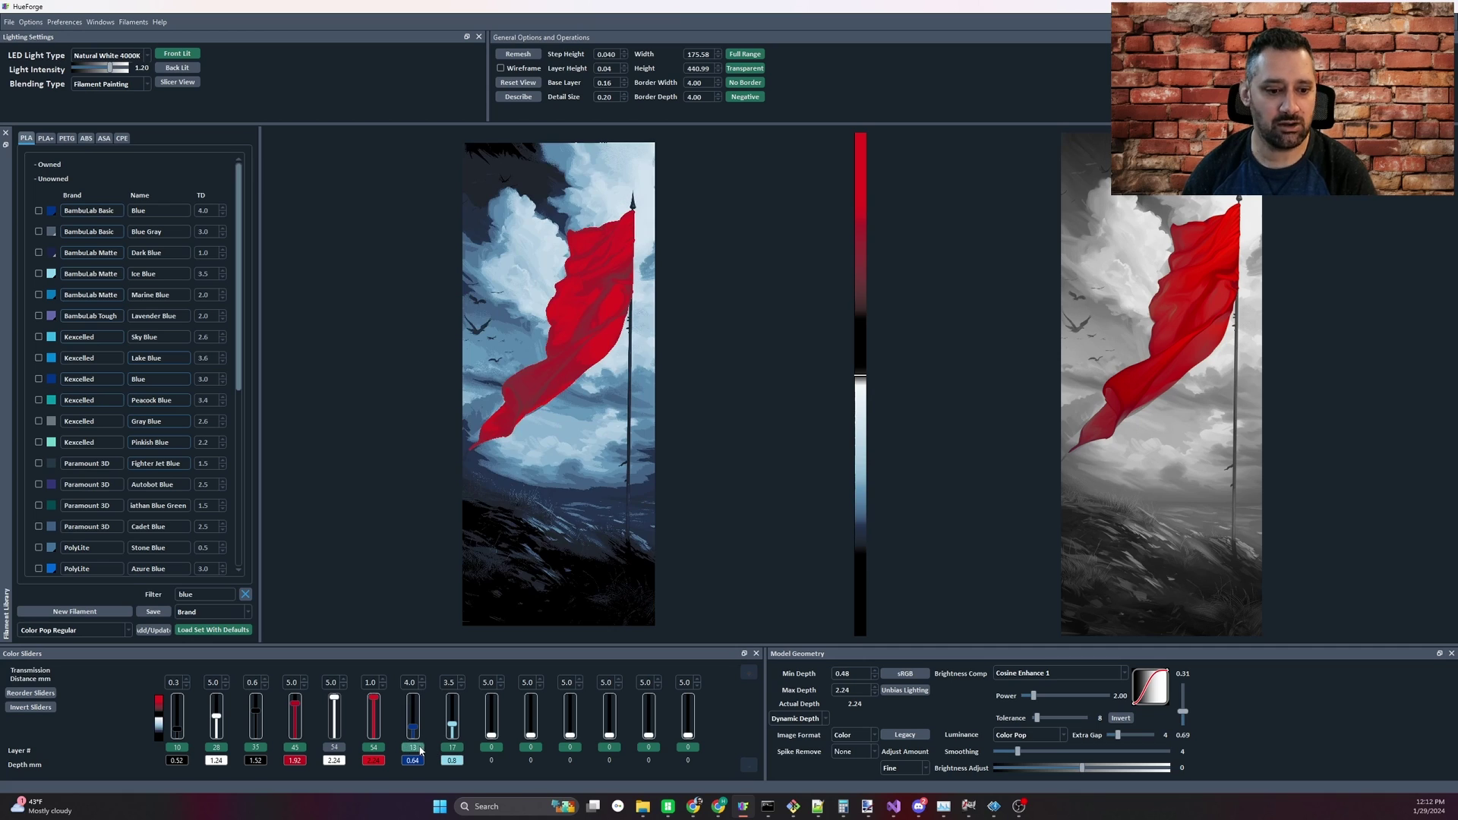
left_click(26, 694)
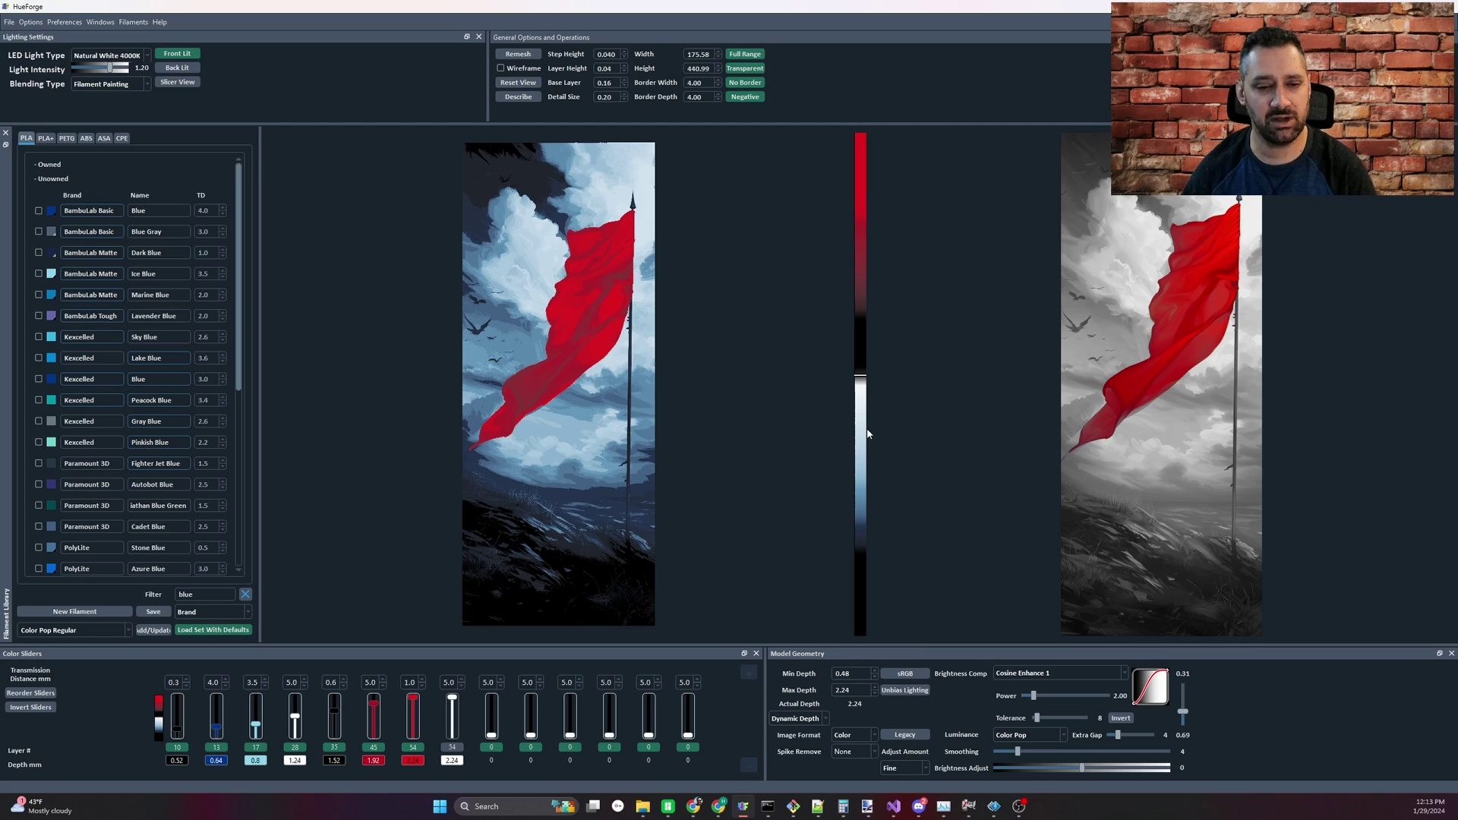
Set the umbrella image's upper black slider to 1.16 mm and compare the preview with the blue layer disabled and enabled
left_click_drag(294, 717, 296, 722)
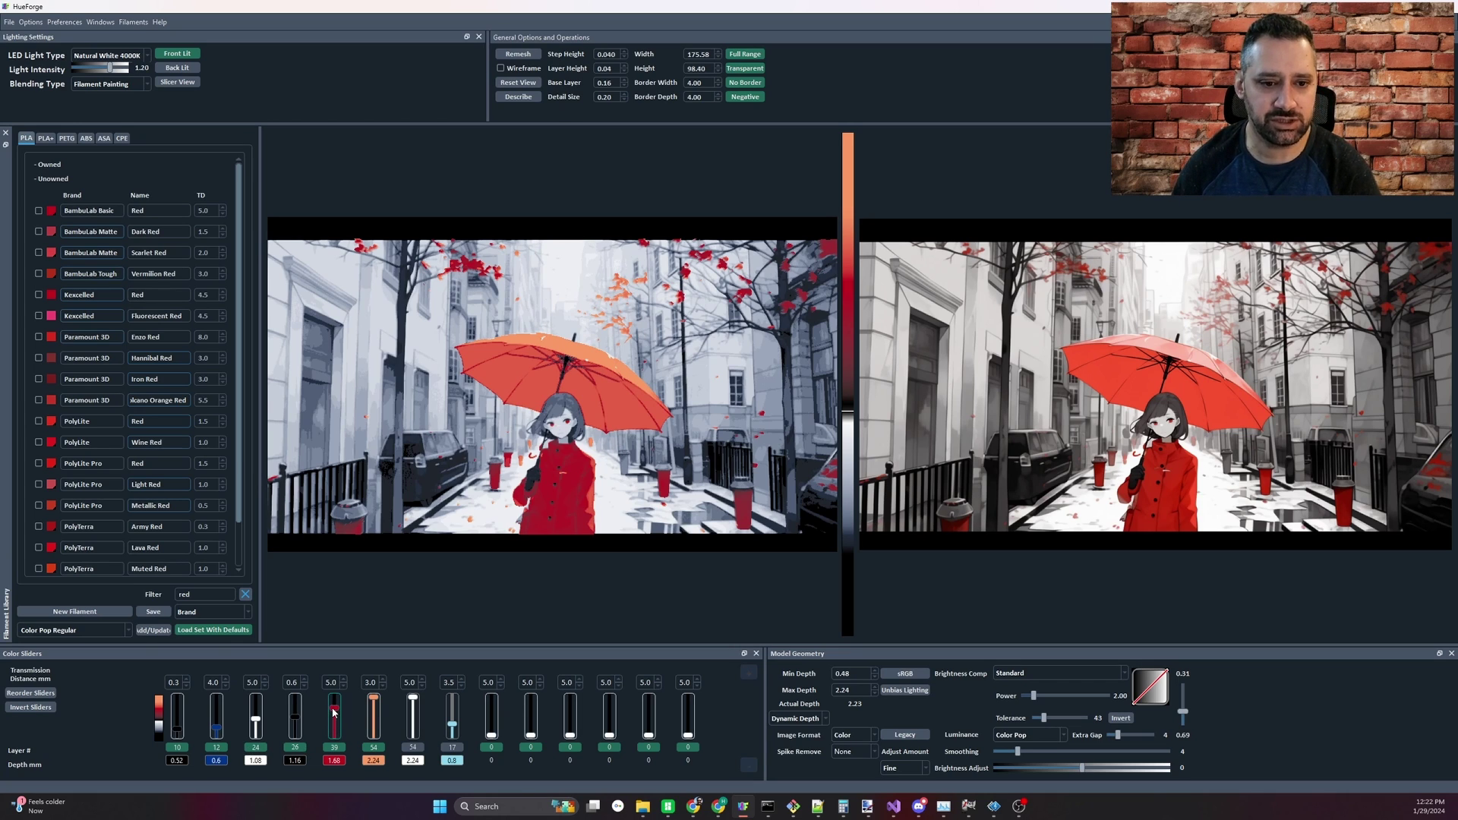
left_click(216, 748)
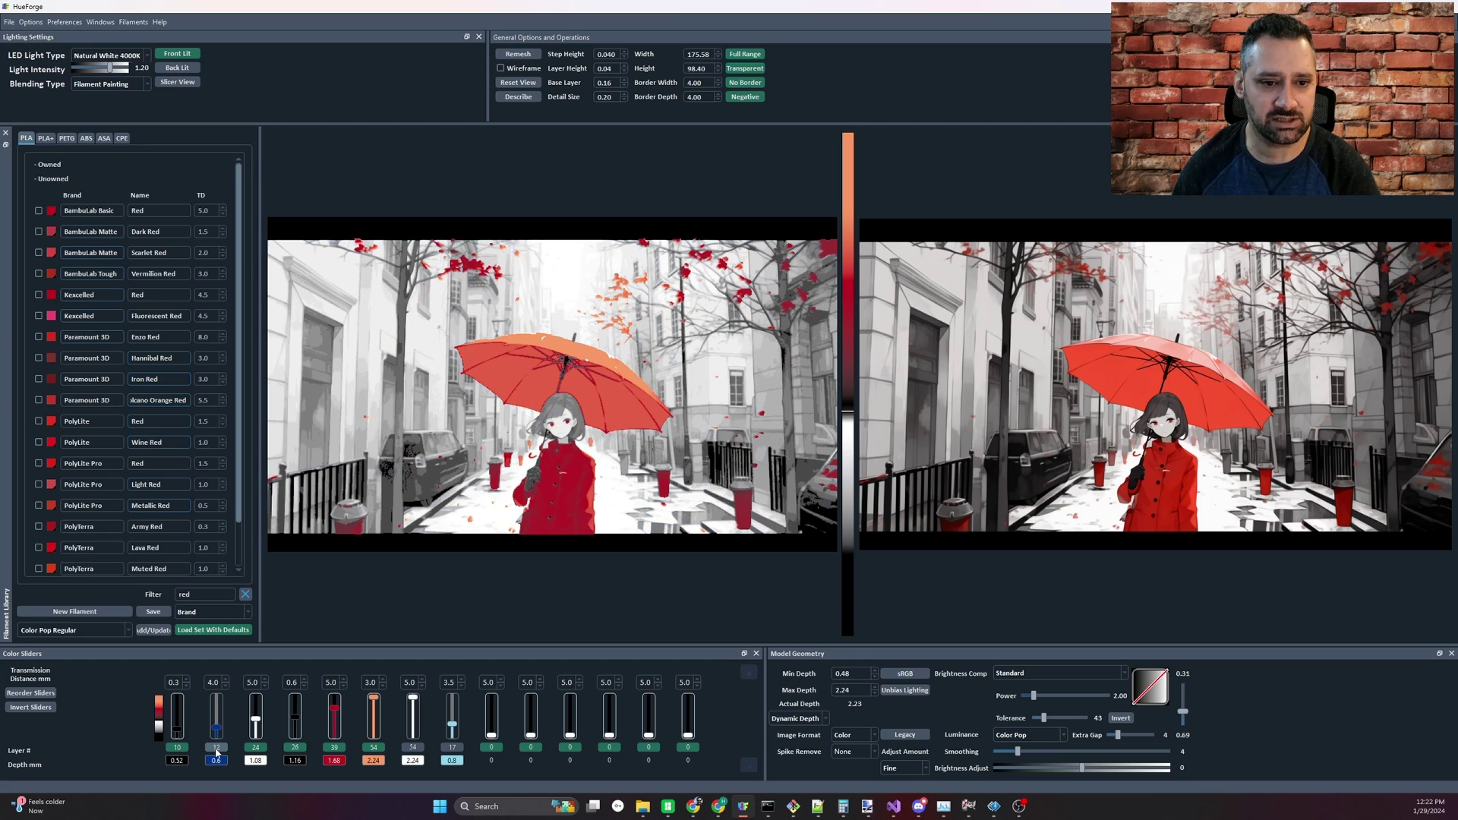
left_click(216, 748)
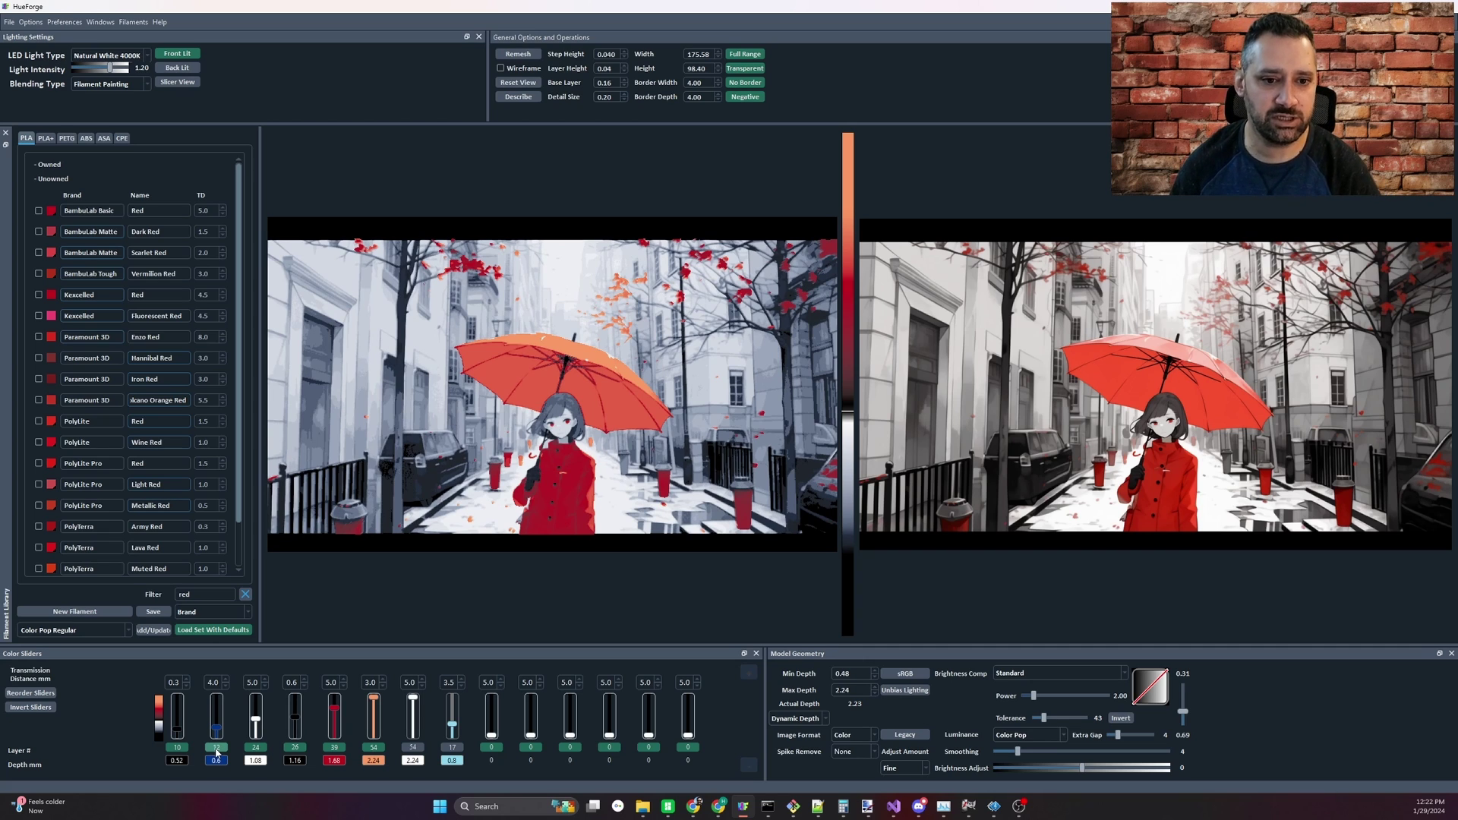
left_click(217, 748)
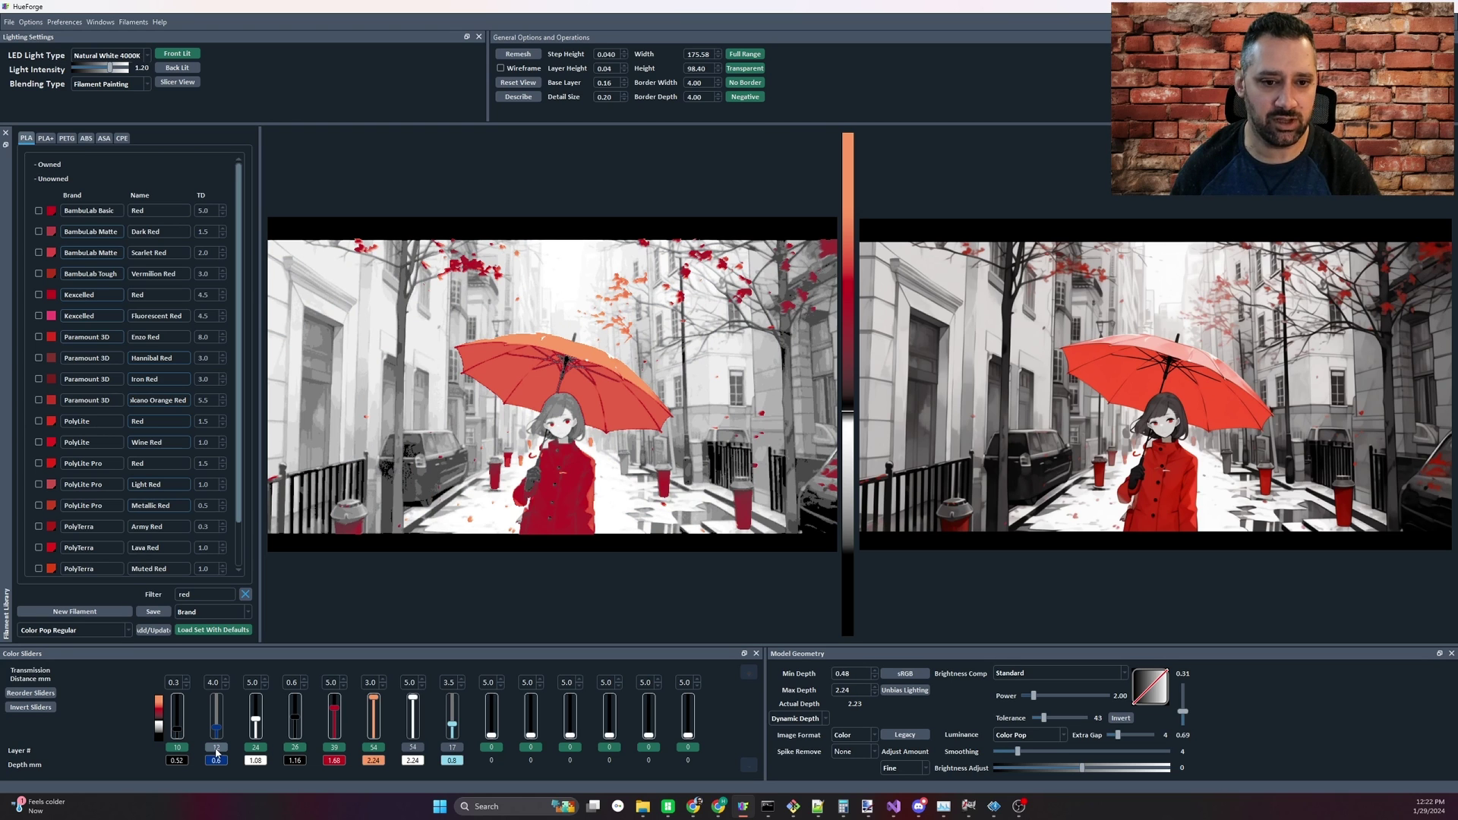
left_click(216, 748)
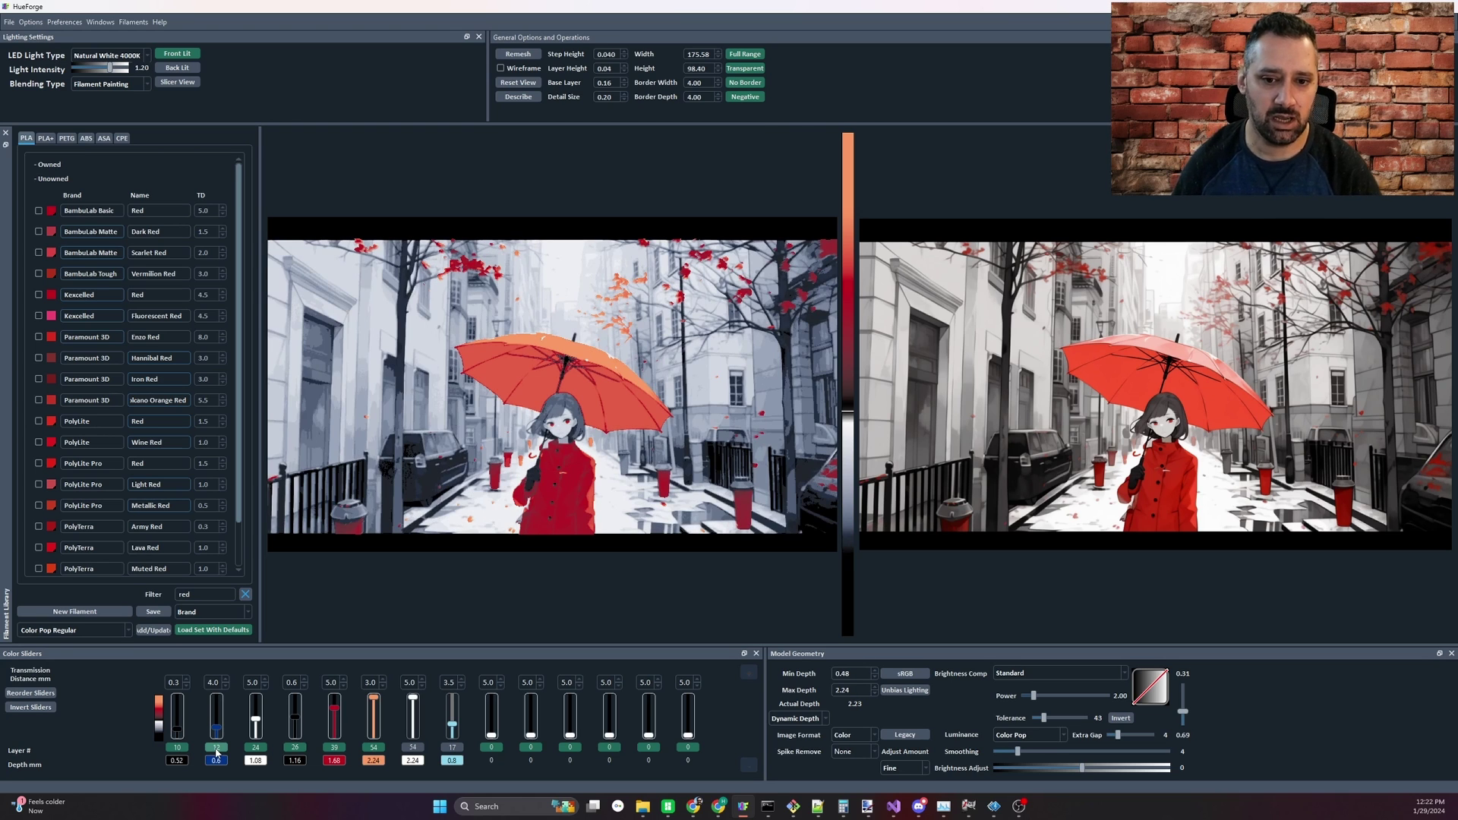